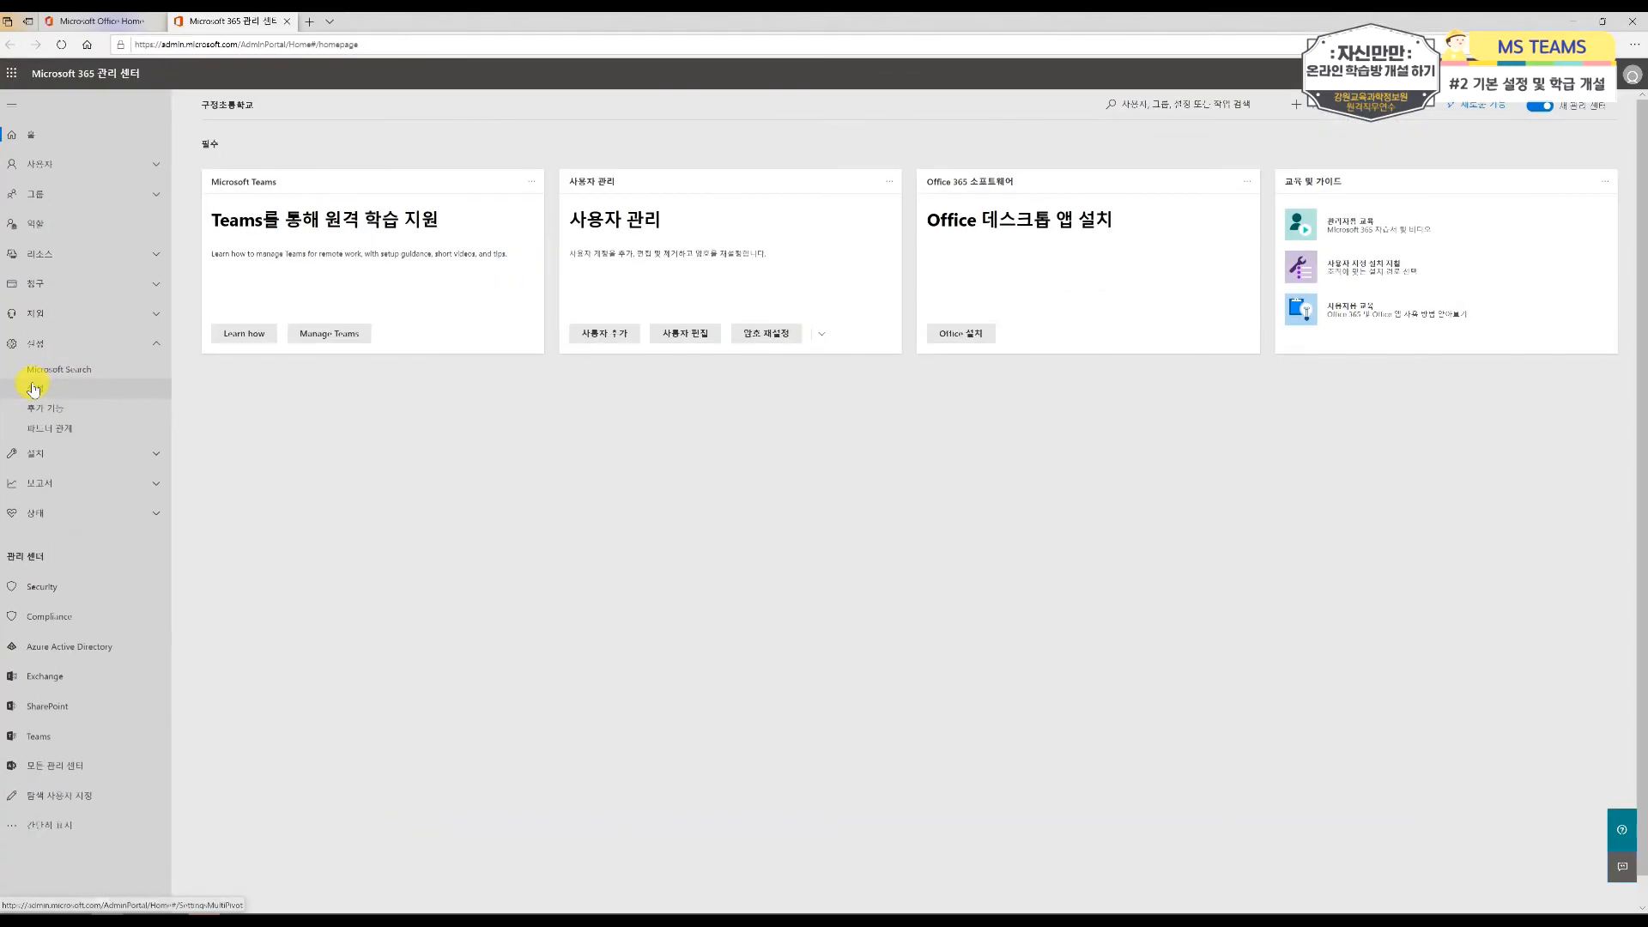
Step: Open the organization's service settings and view the Microsoft Teams licence options for students and staff, making no changes
{"action": "left_click", "coordinate": [53, 393]}
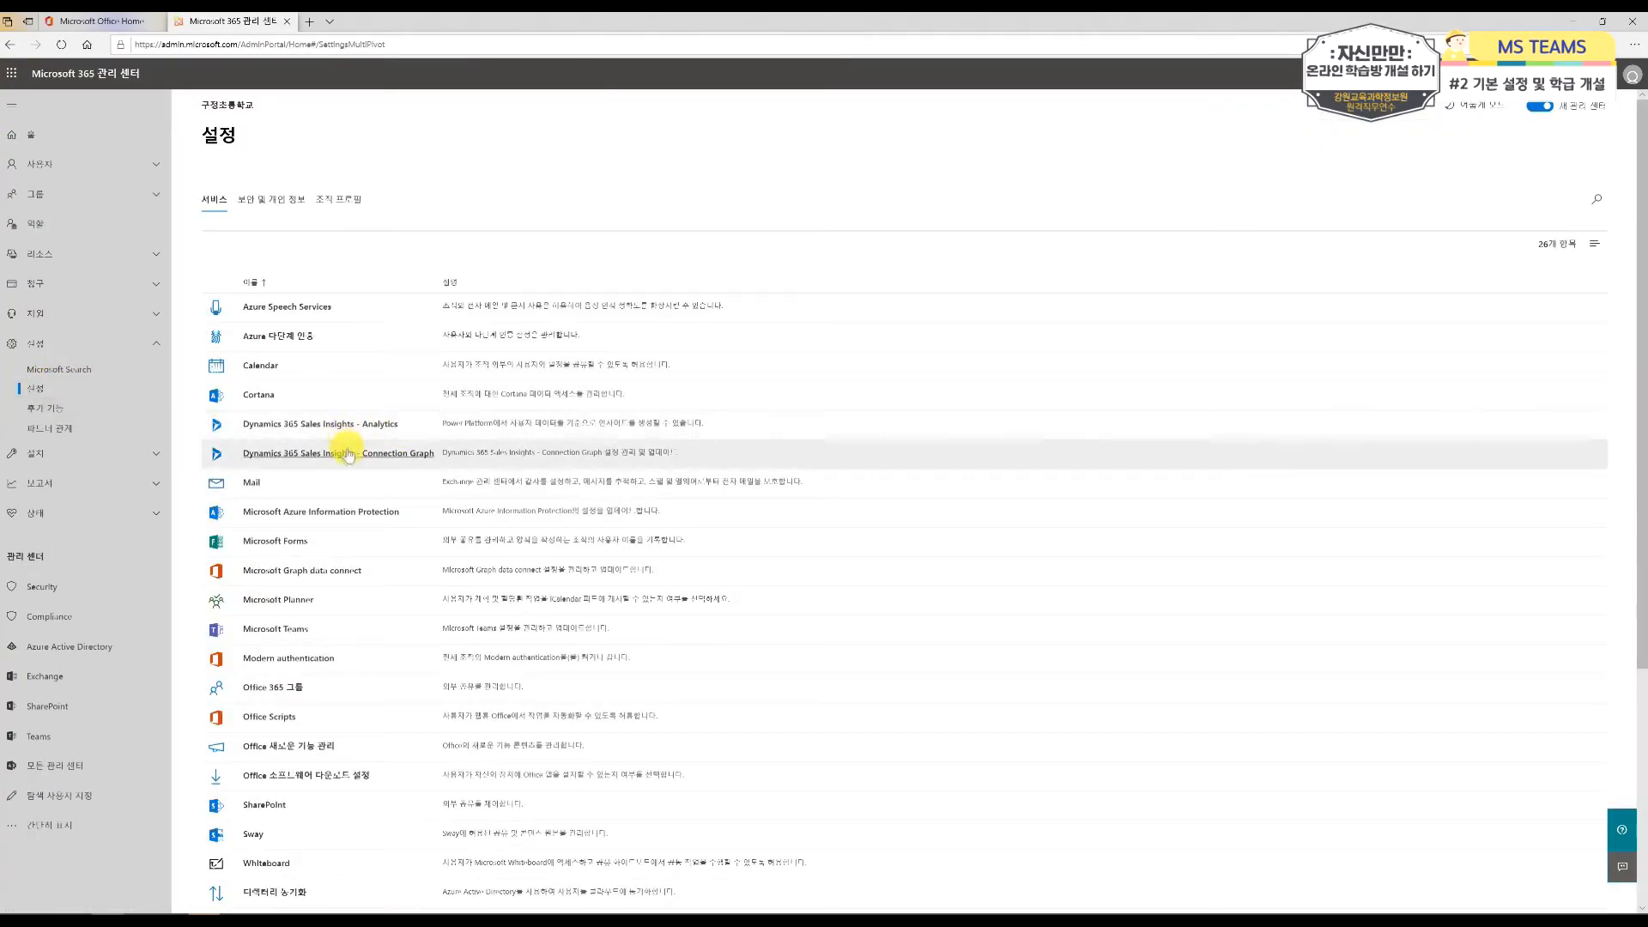
{"action": "scroll", "coordinate": [356, 515], "scroll_direction": "down", "scroll_amount": 5}
{"action": "scroll", "coordinate": [309, 592], "scroll_direction": "up", "scroll_amount": 3}
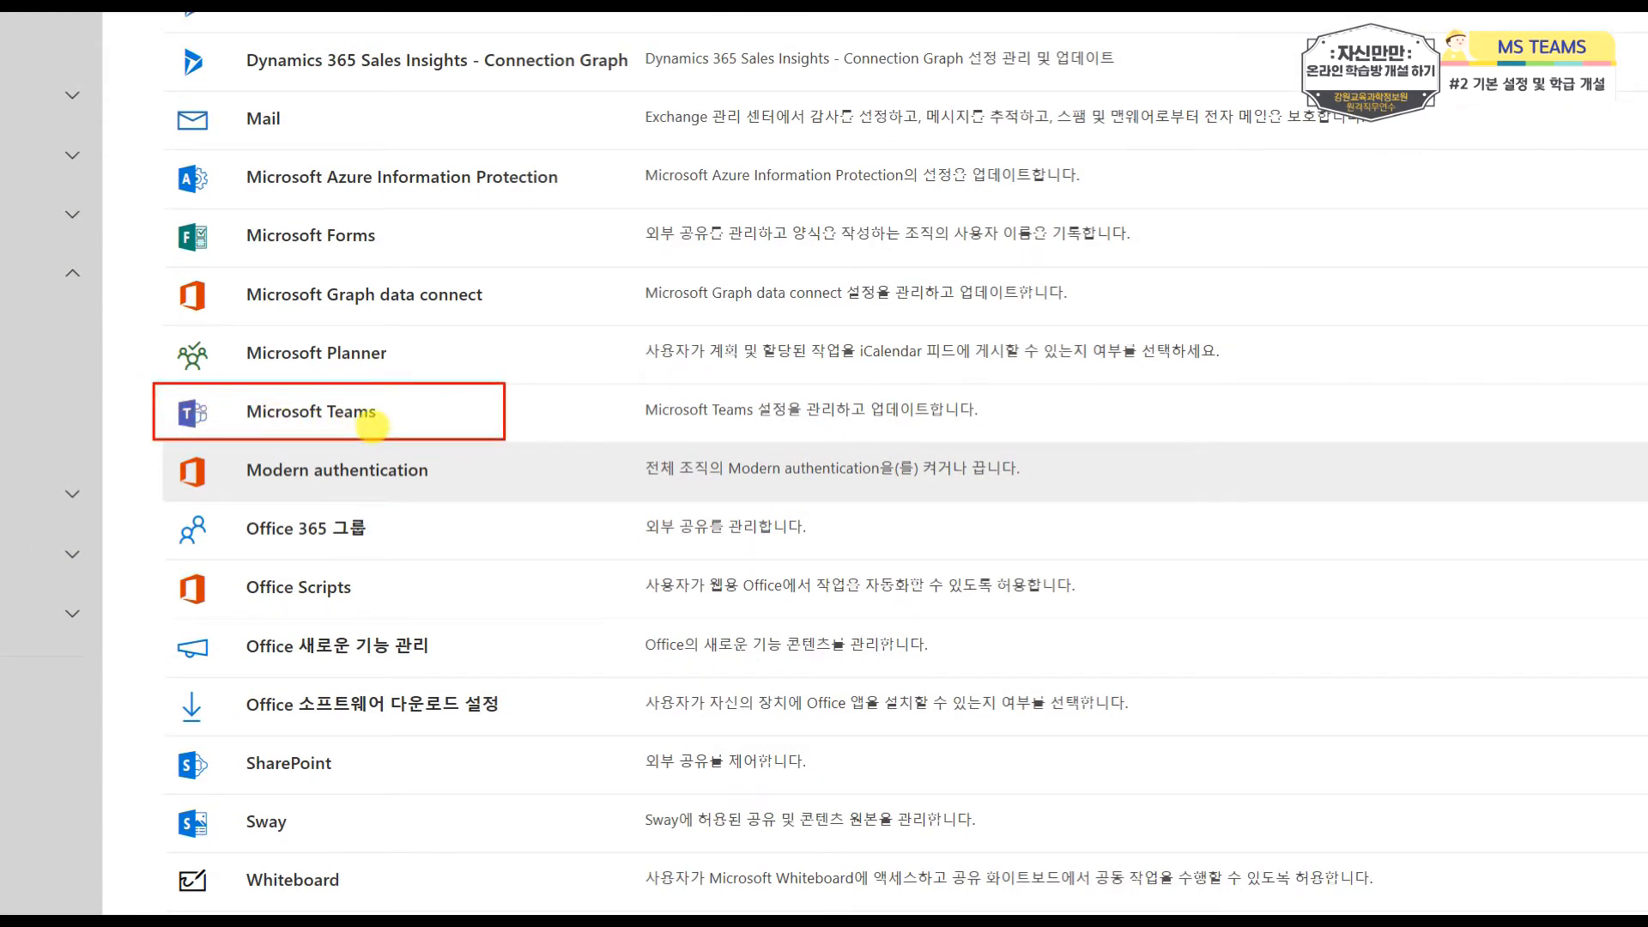
{"action": "left_click", "coordinate": [263, 423]}
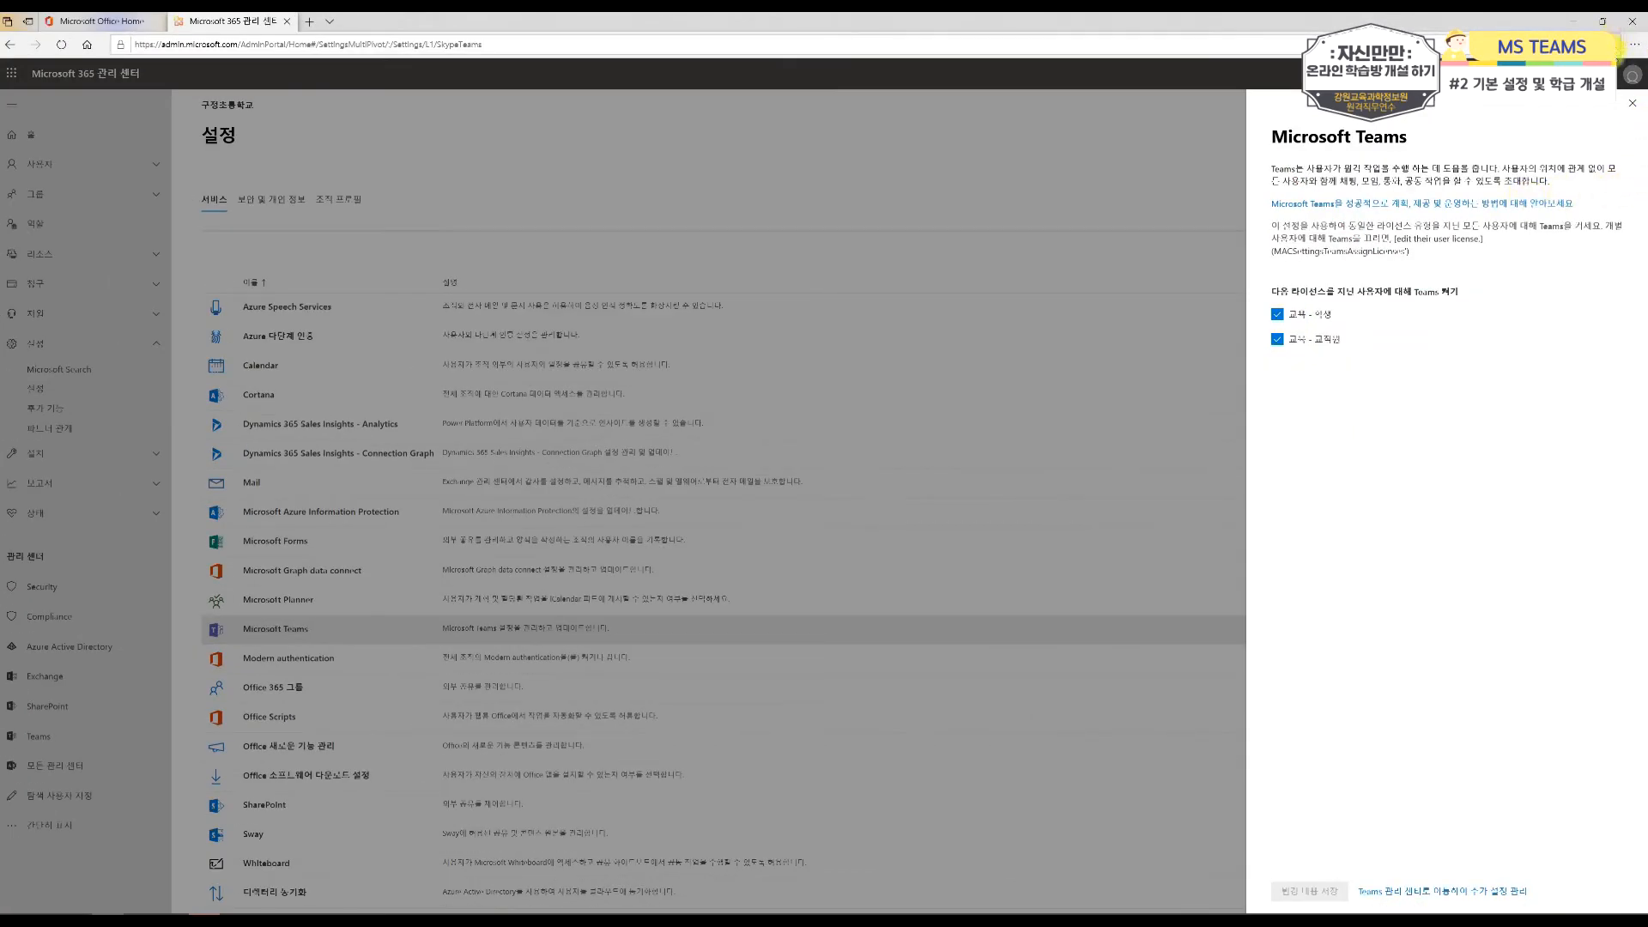
{"action": "left_click", "coordinate": [1633, 103]}
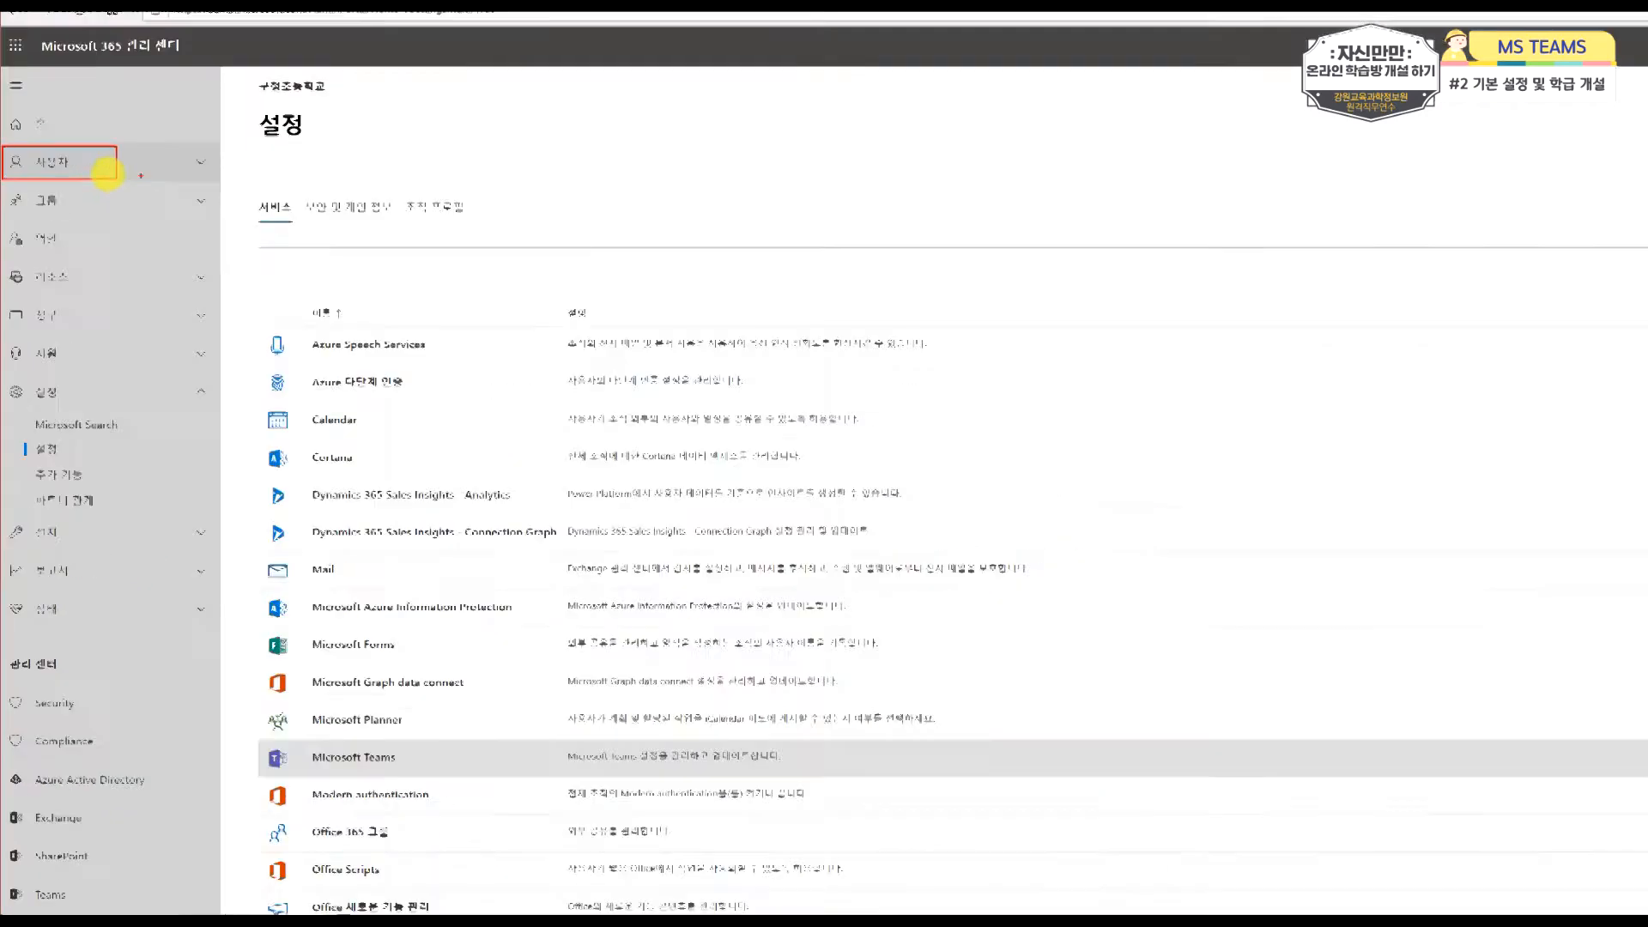
Step: Delete the guest user 테스트 from the organization's guest users
{"action": "left_click", "coordinate": [76, 158]}
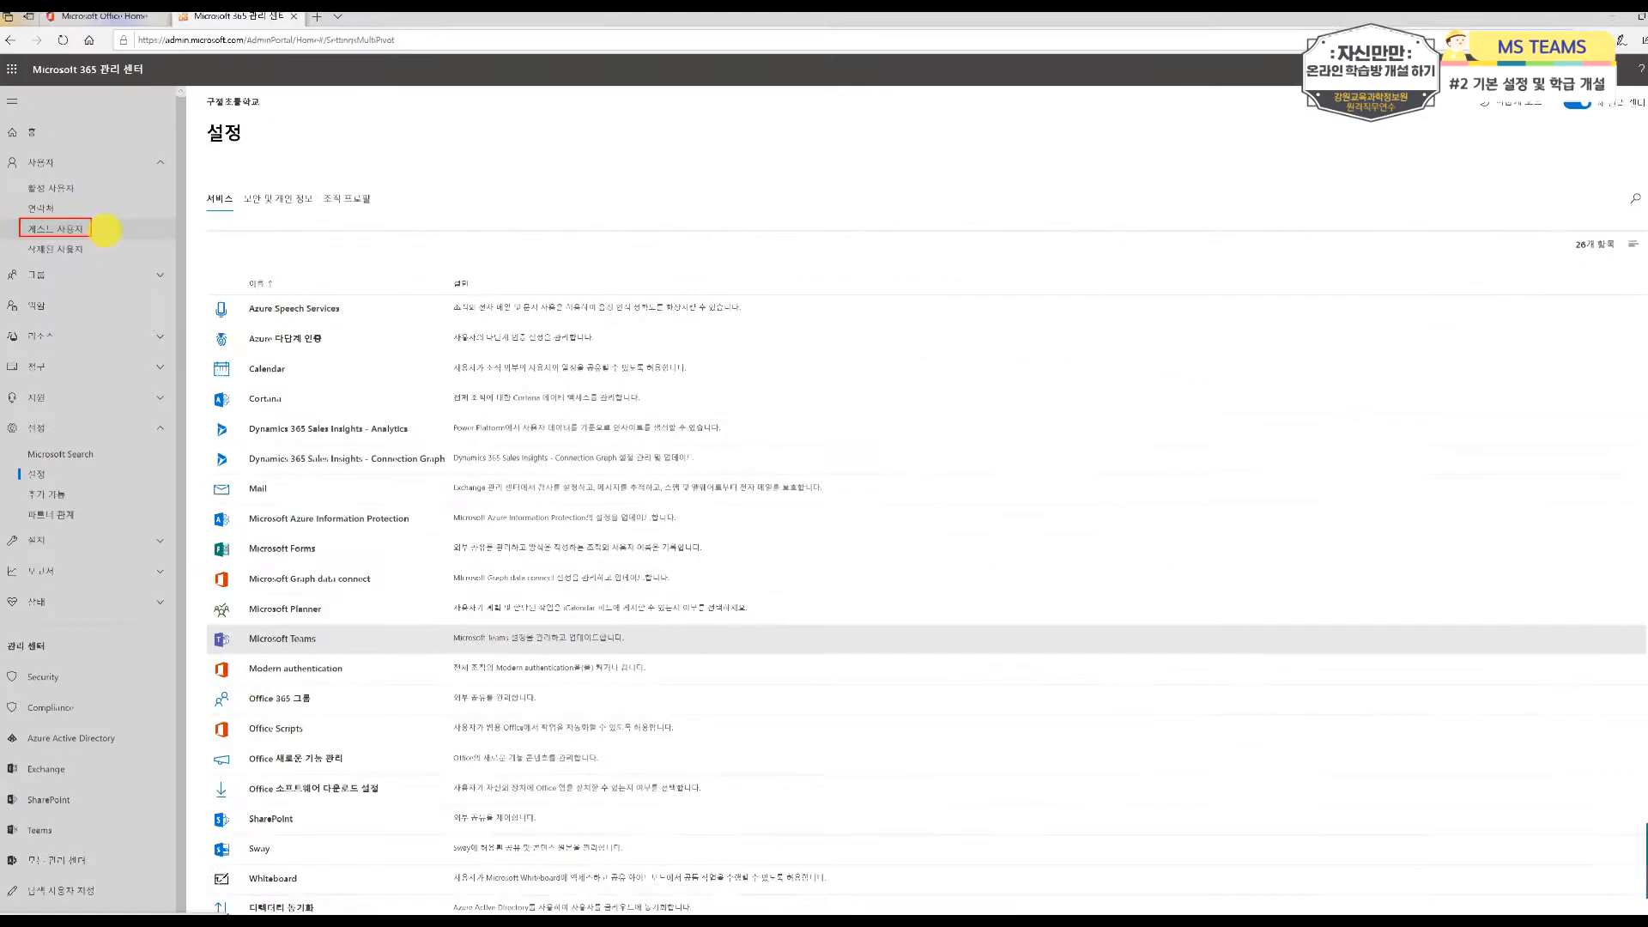
{"action": "left_click", "coordinate": [84, 230]}
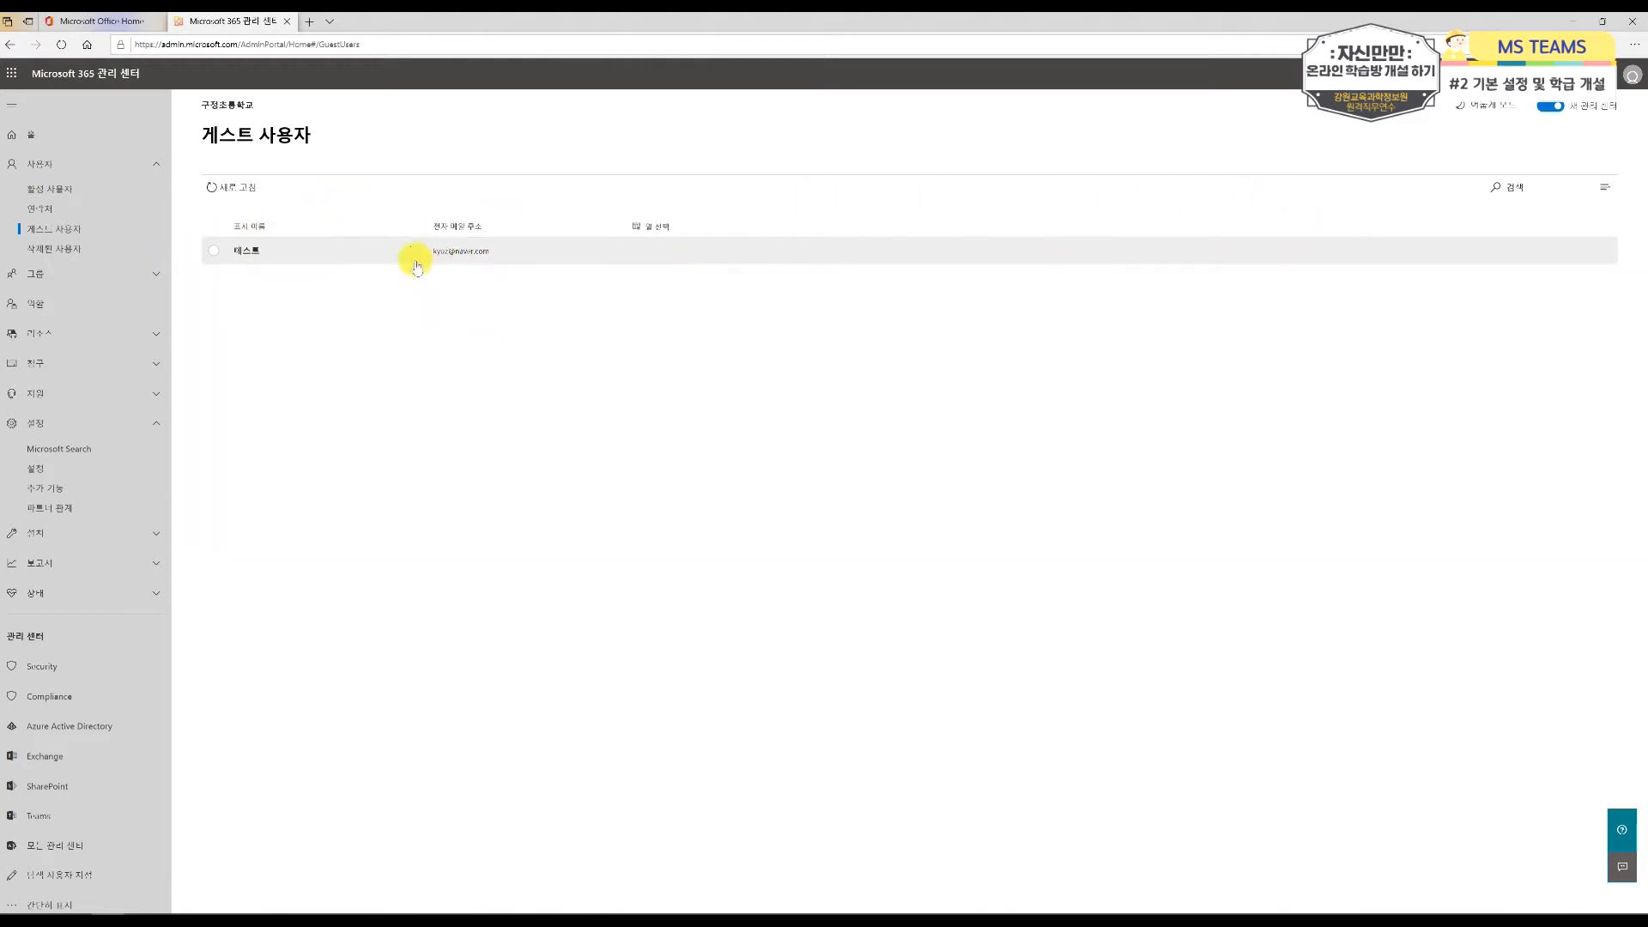
{"action": "left_click", "coordinate": [213, 252]}
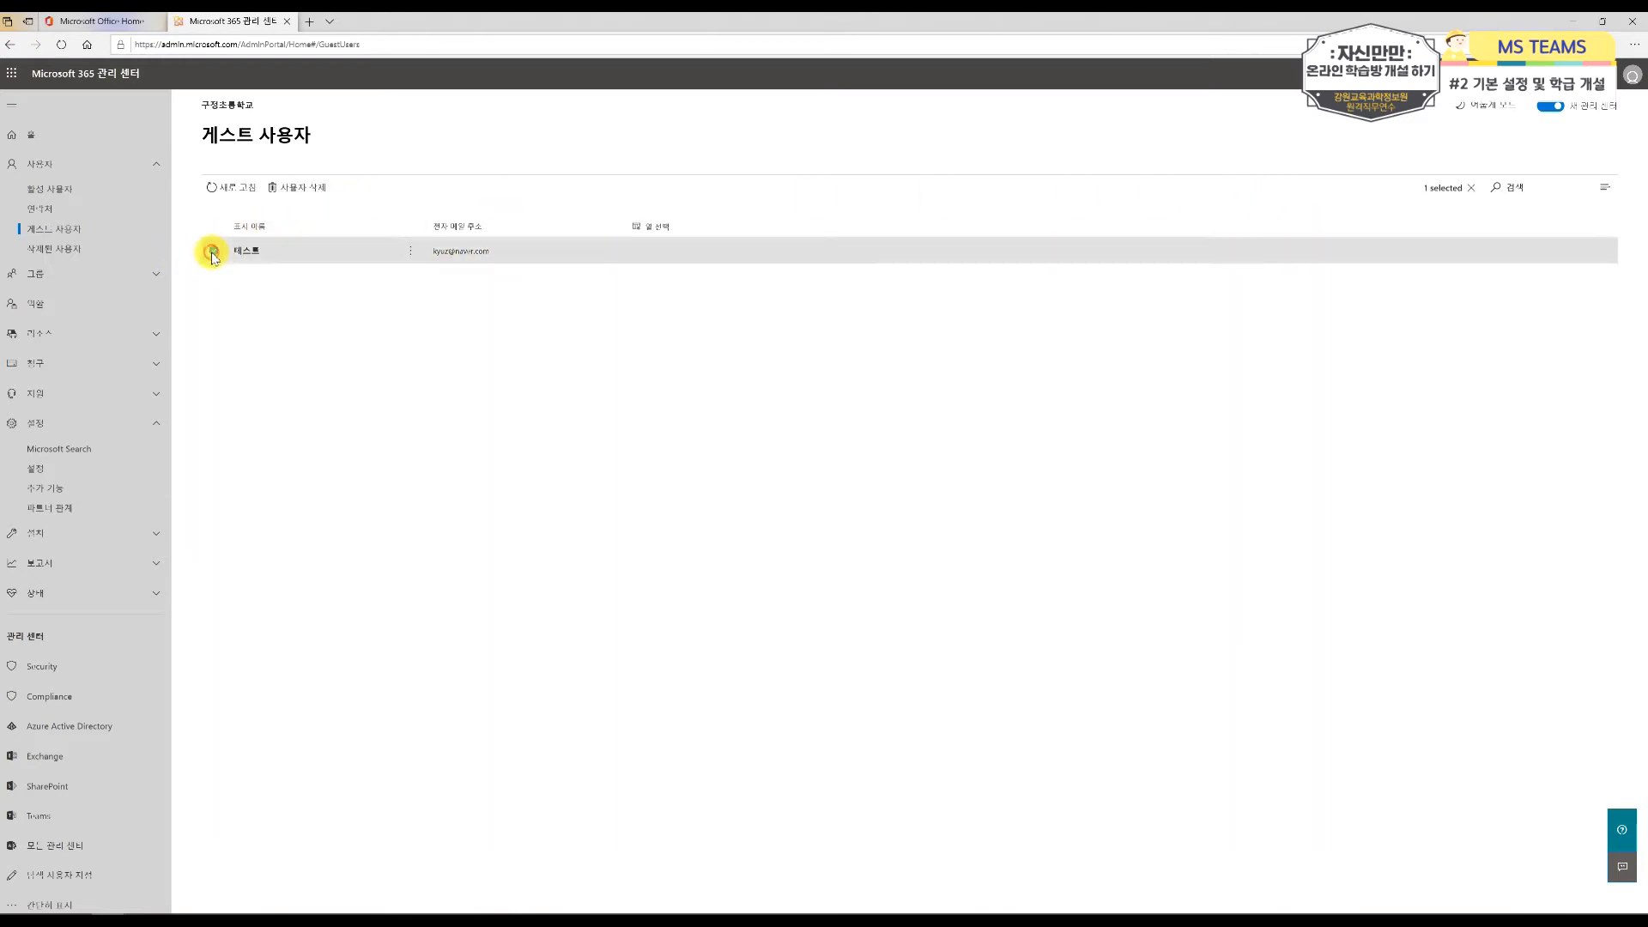
{"action": "left_click", "coordinate": [330, 196]}
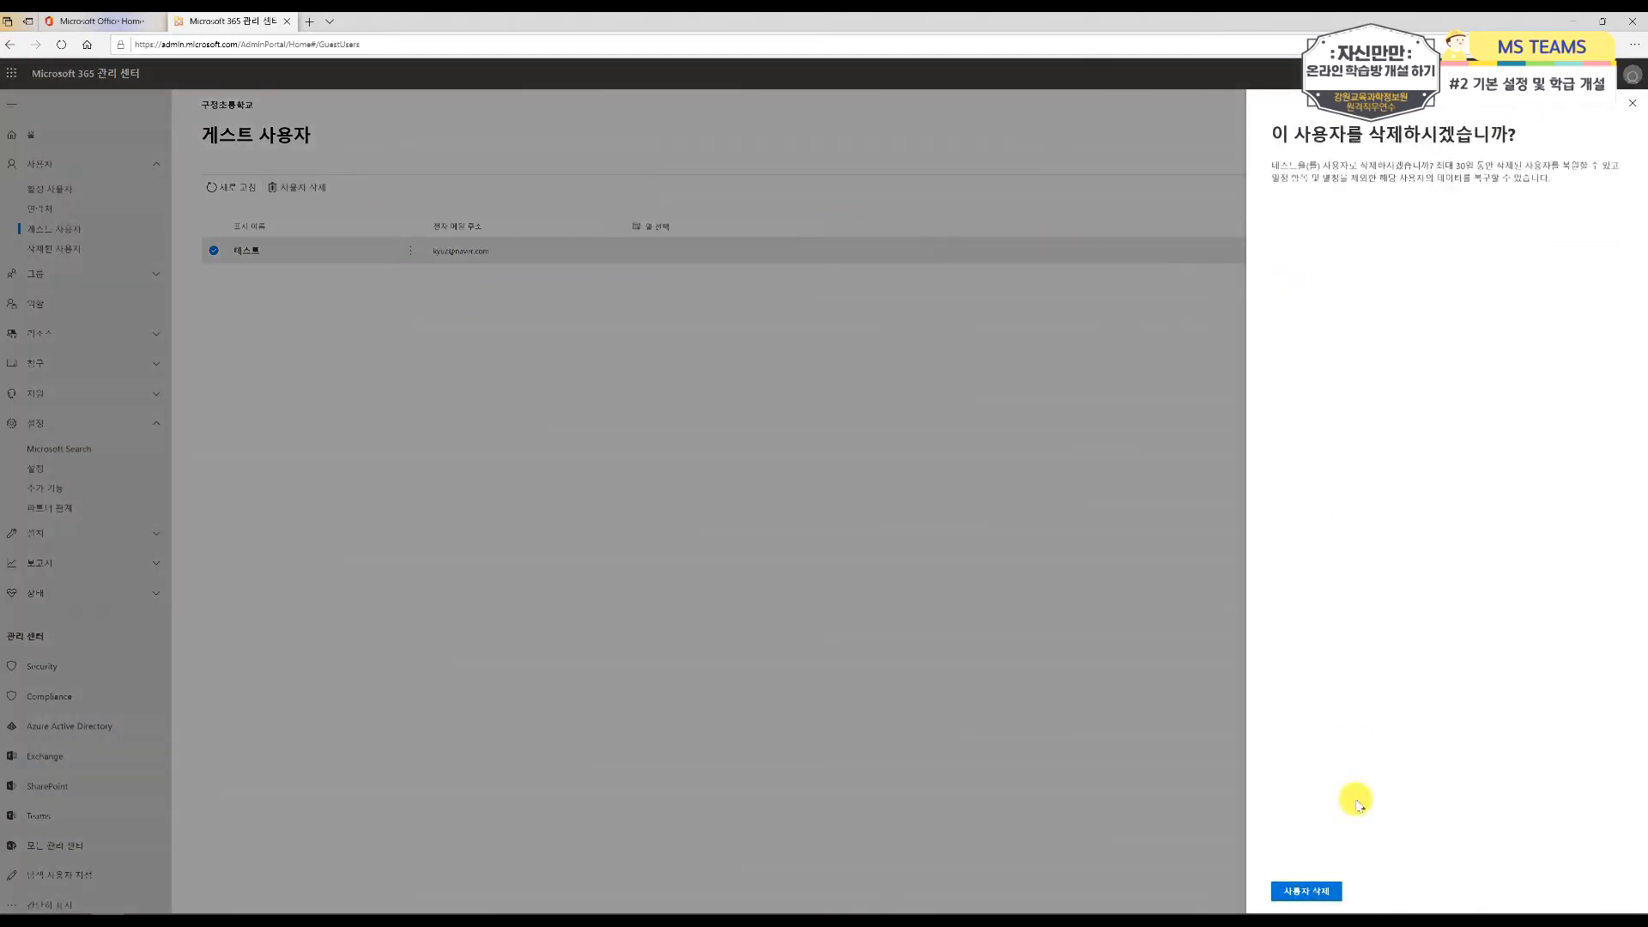
{"action": "left_click", "coordinate": [1307, 892]}
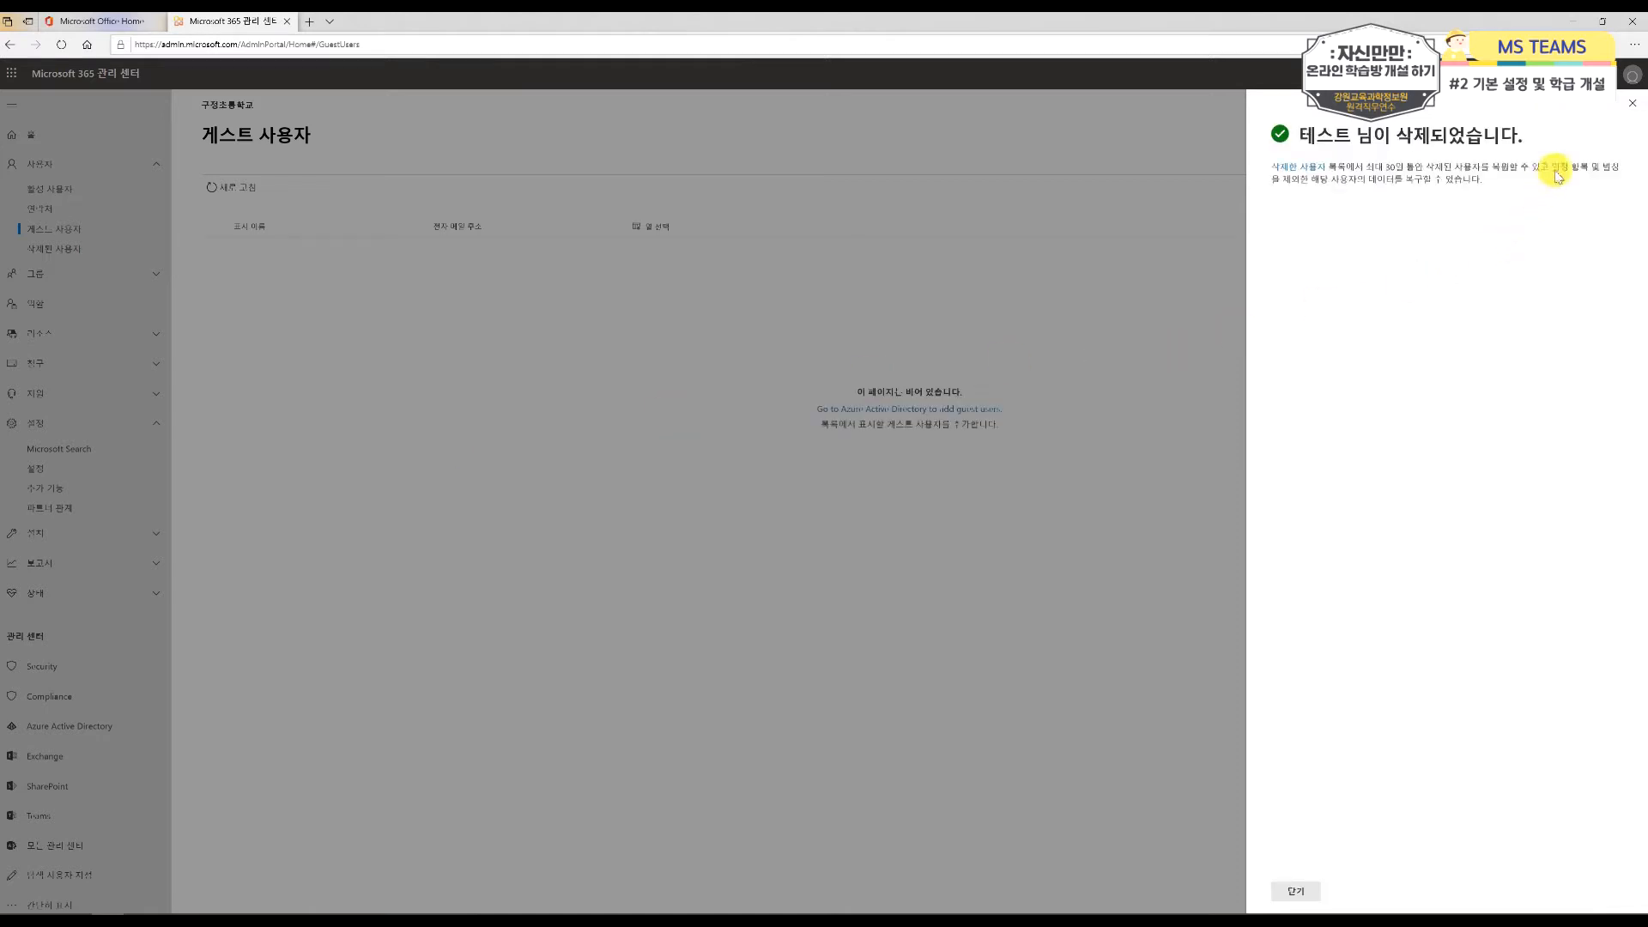
{"action": "left_click", "coordinate": [1632, 105]}
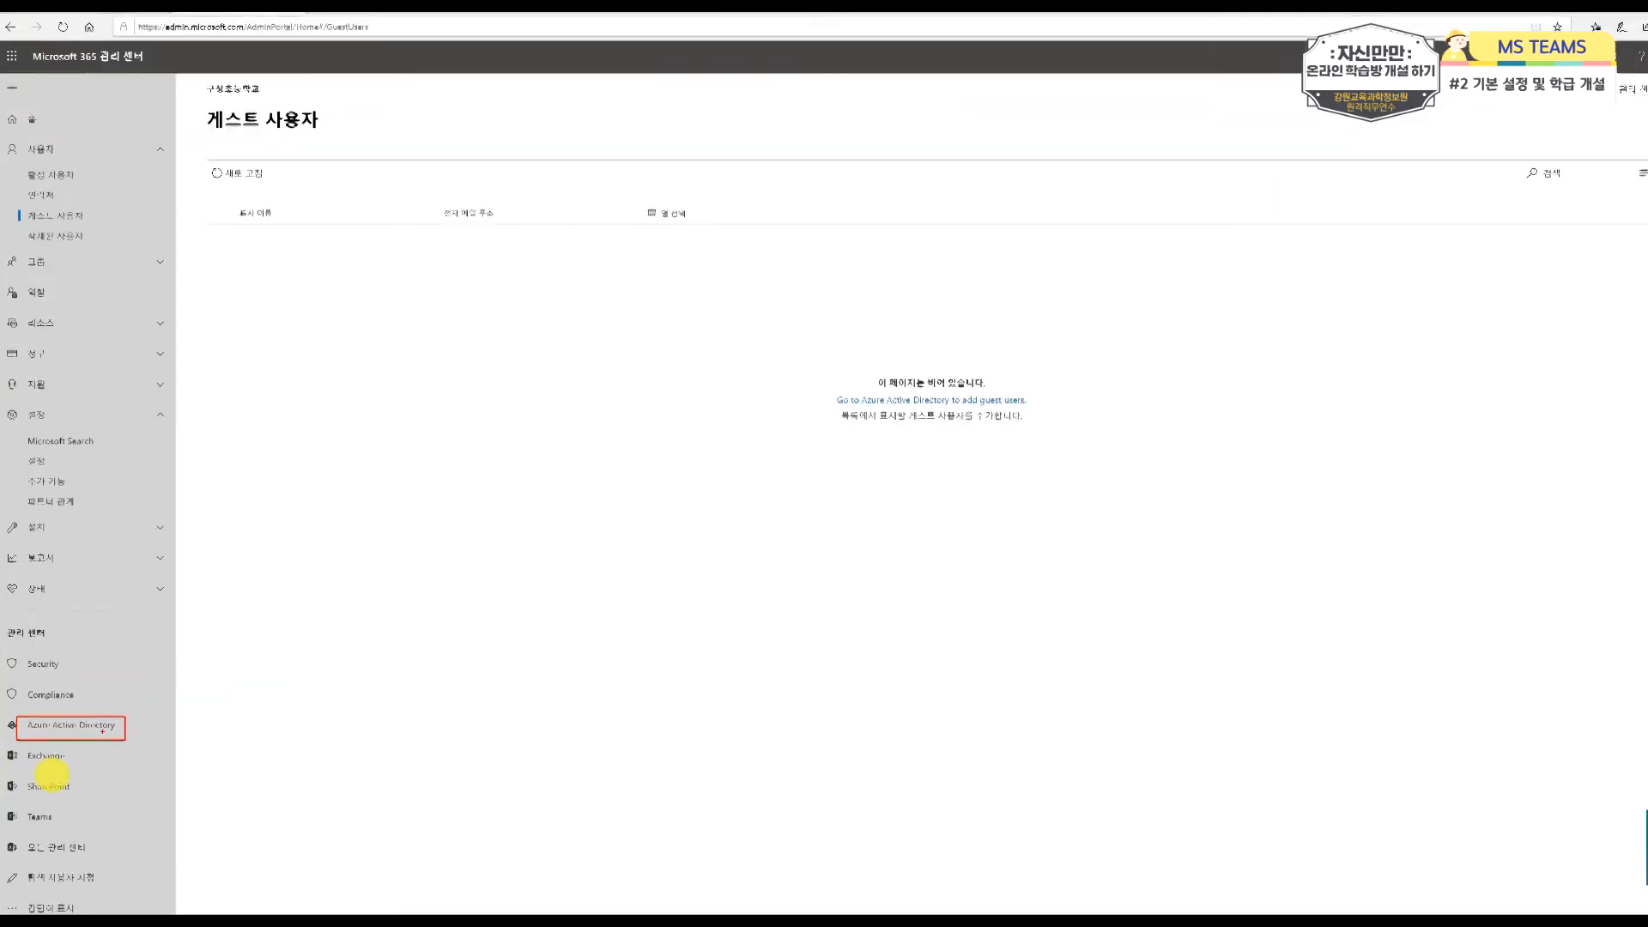
Step: Go to the Azure Active Directory admin center with the school account and filter the users to 게스트 사용자만 (guest users only)
{"action": "left_click", "coordinate": [70, 735]}
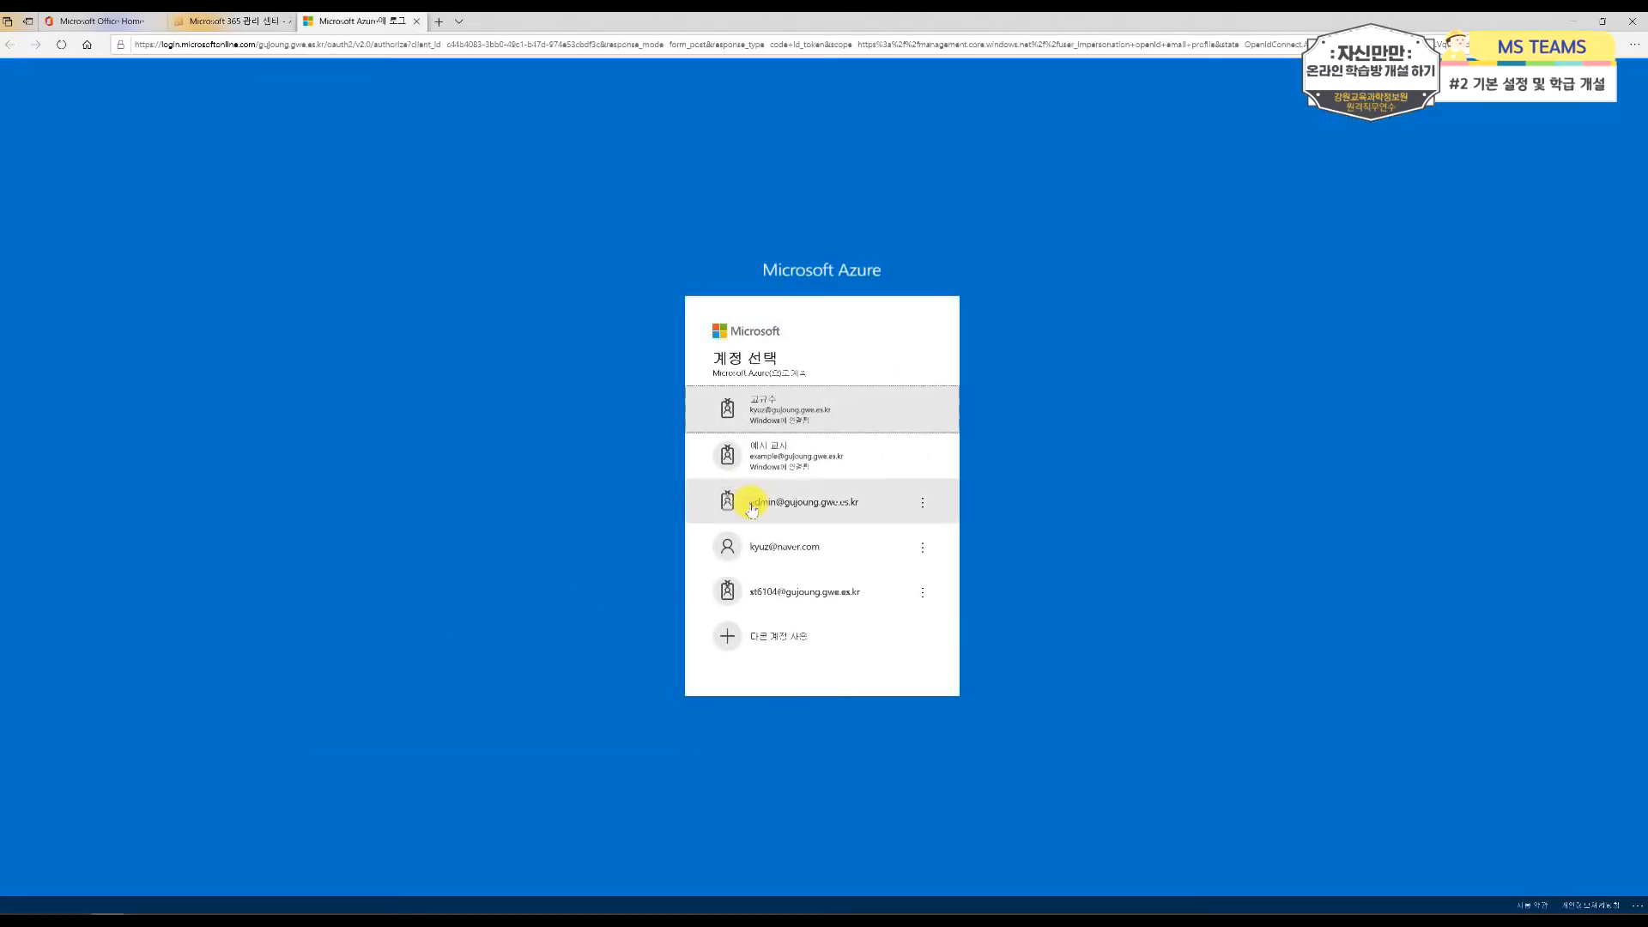
{"action": "left_click", "coordinate": [772, 425]}
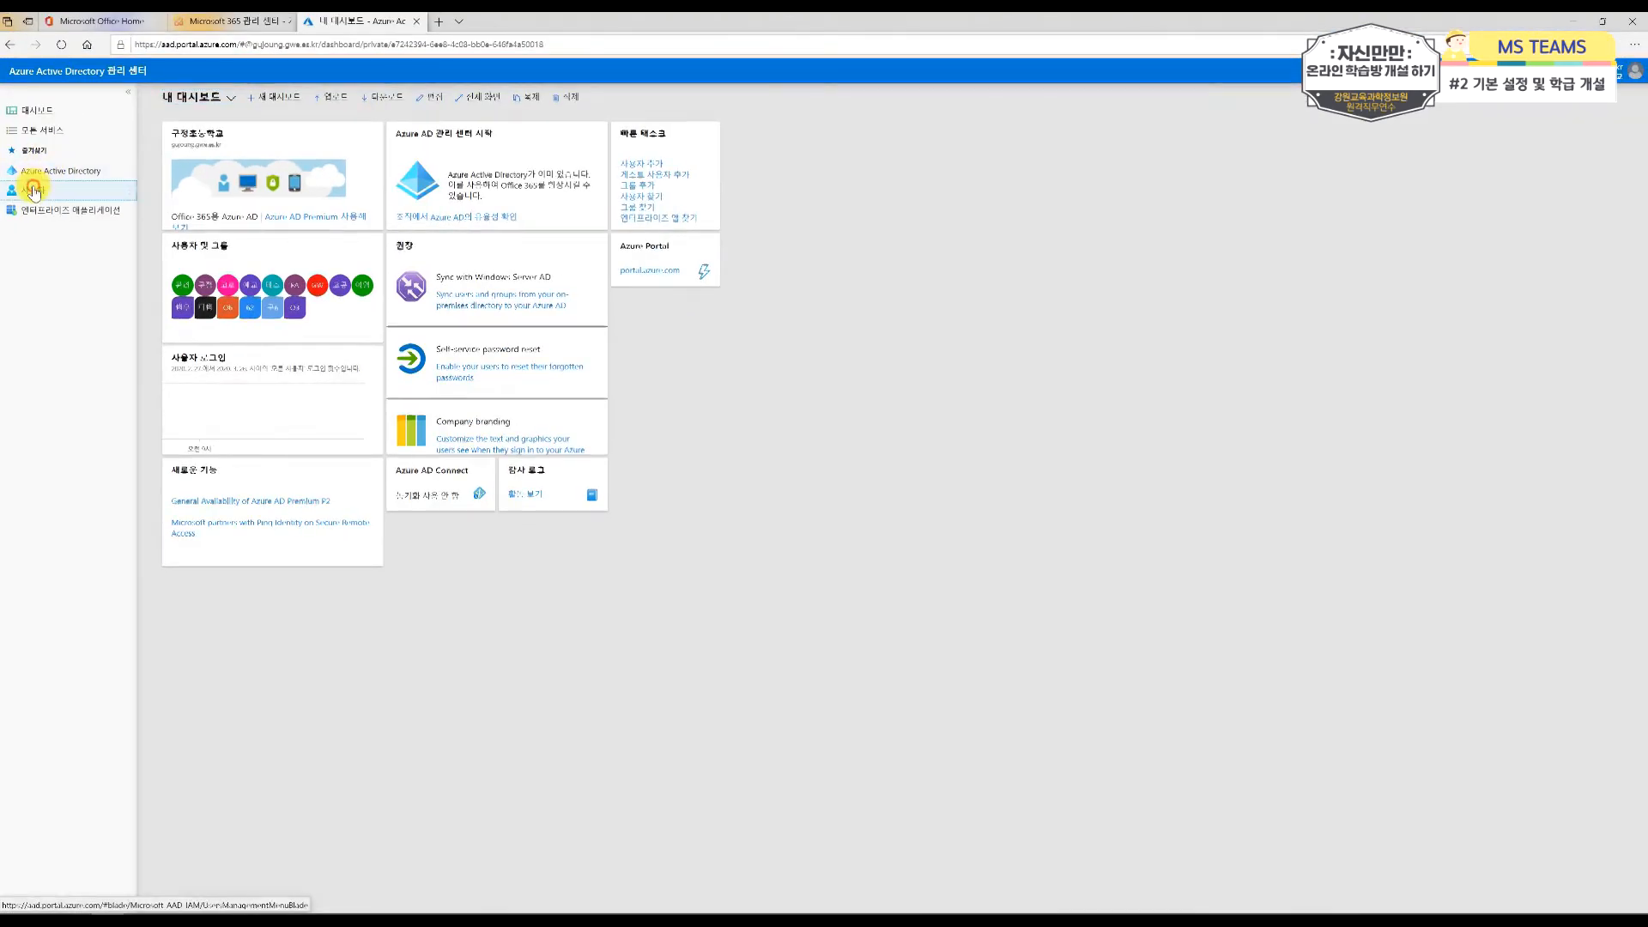
{"action": "left_click", "coordinate": [171, 221]}
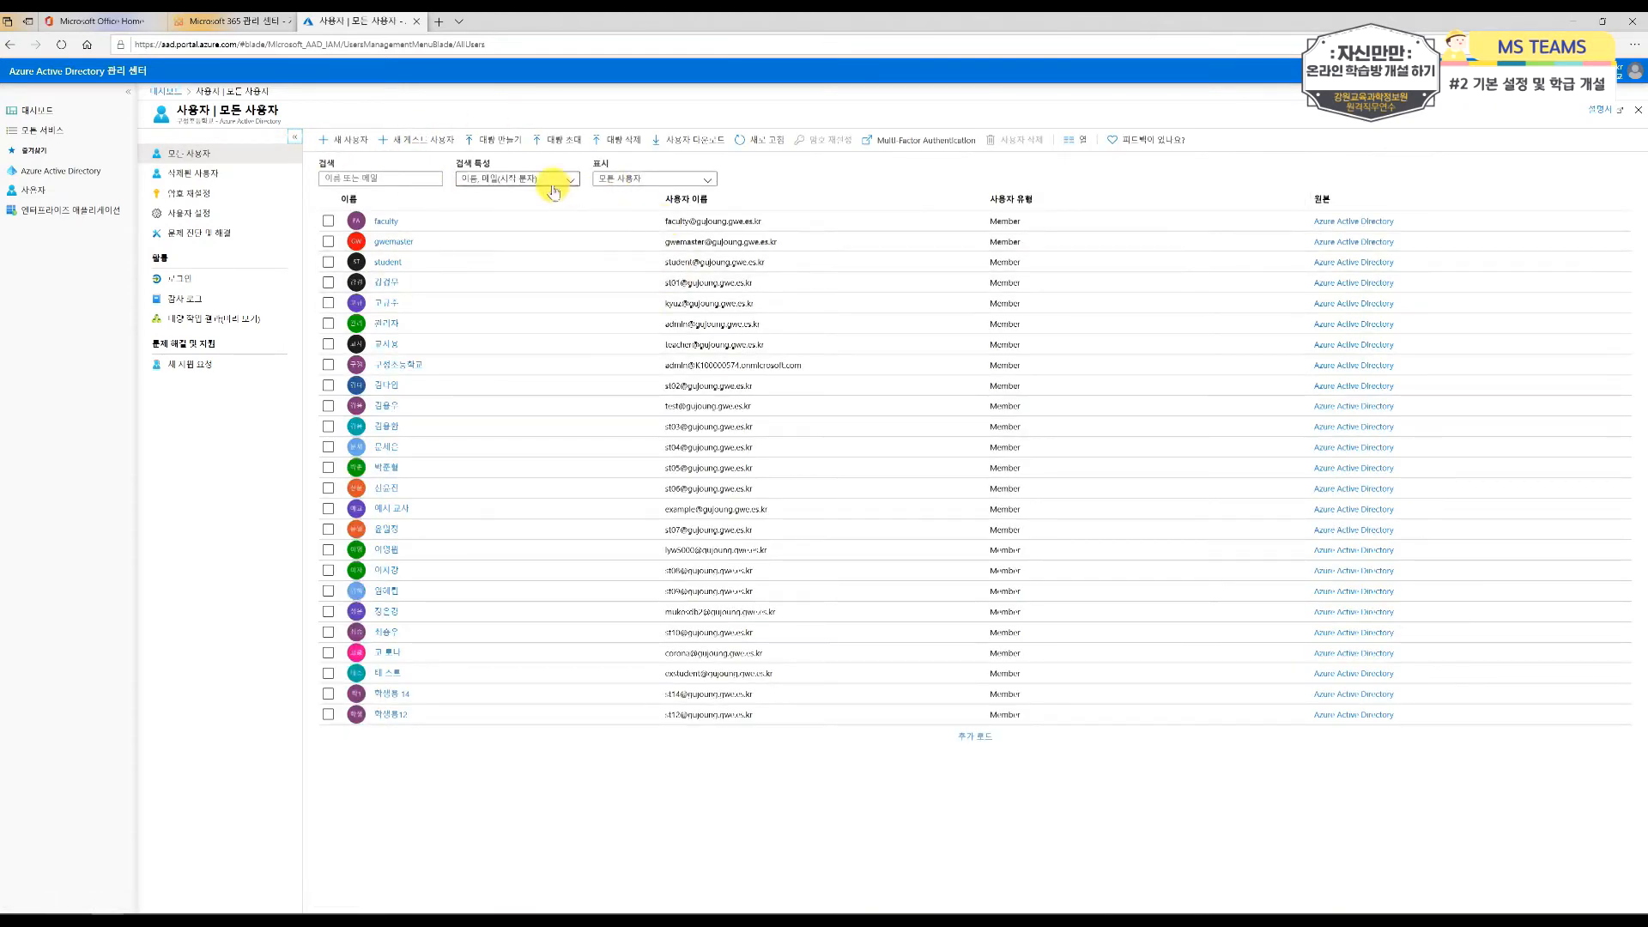
{"action": "left_click", "coordinate": [618, 183]}
{"action": "left_click", "coordinate": [622, 215]}
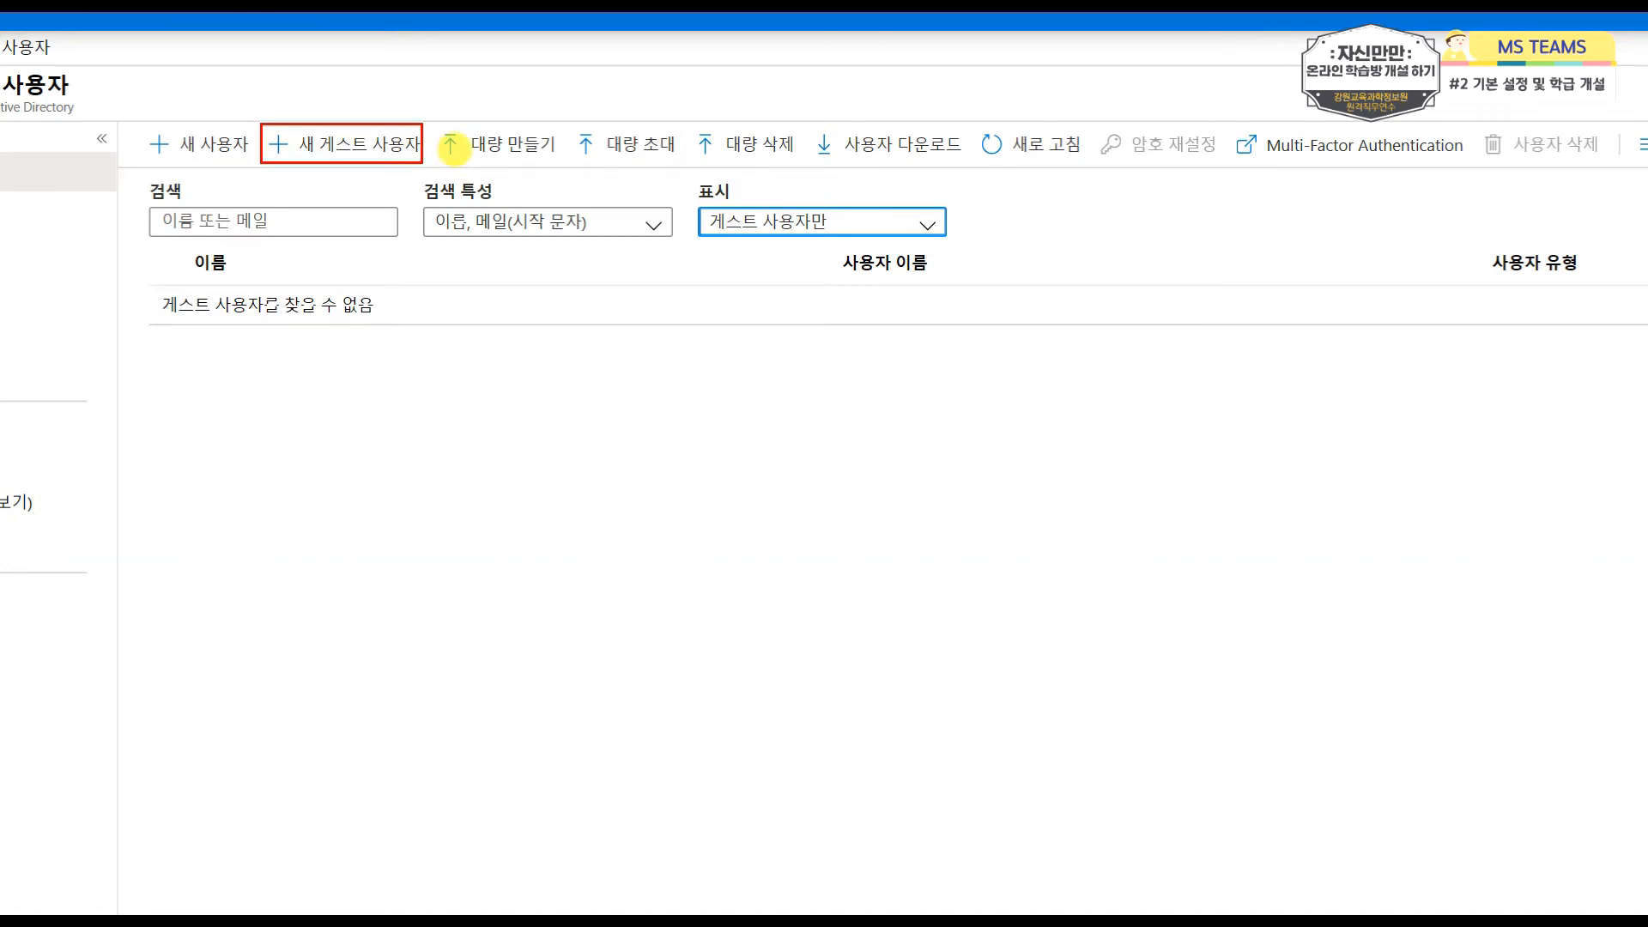
Step: Start inviting a new guest user with the display name 테스트2 and enter the guest's e-mail address
{"action": "left_click", "coordinate": [341, 144]}
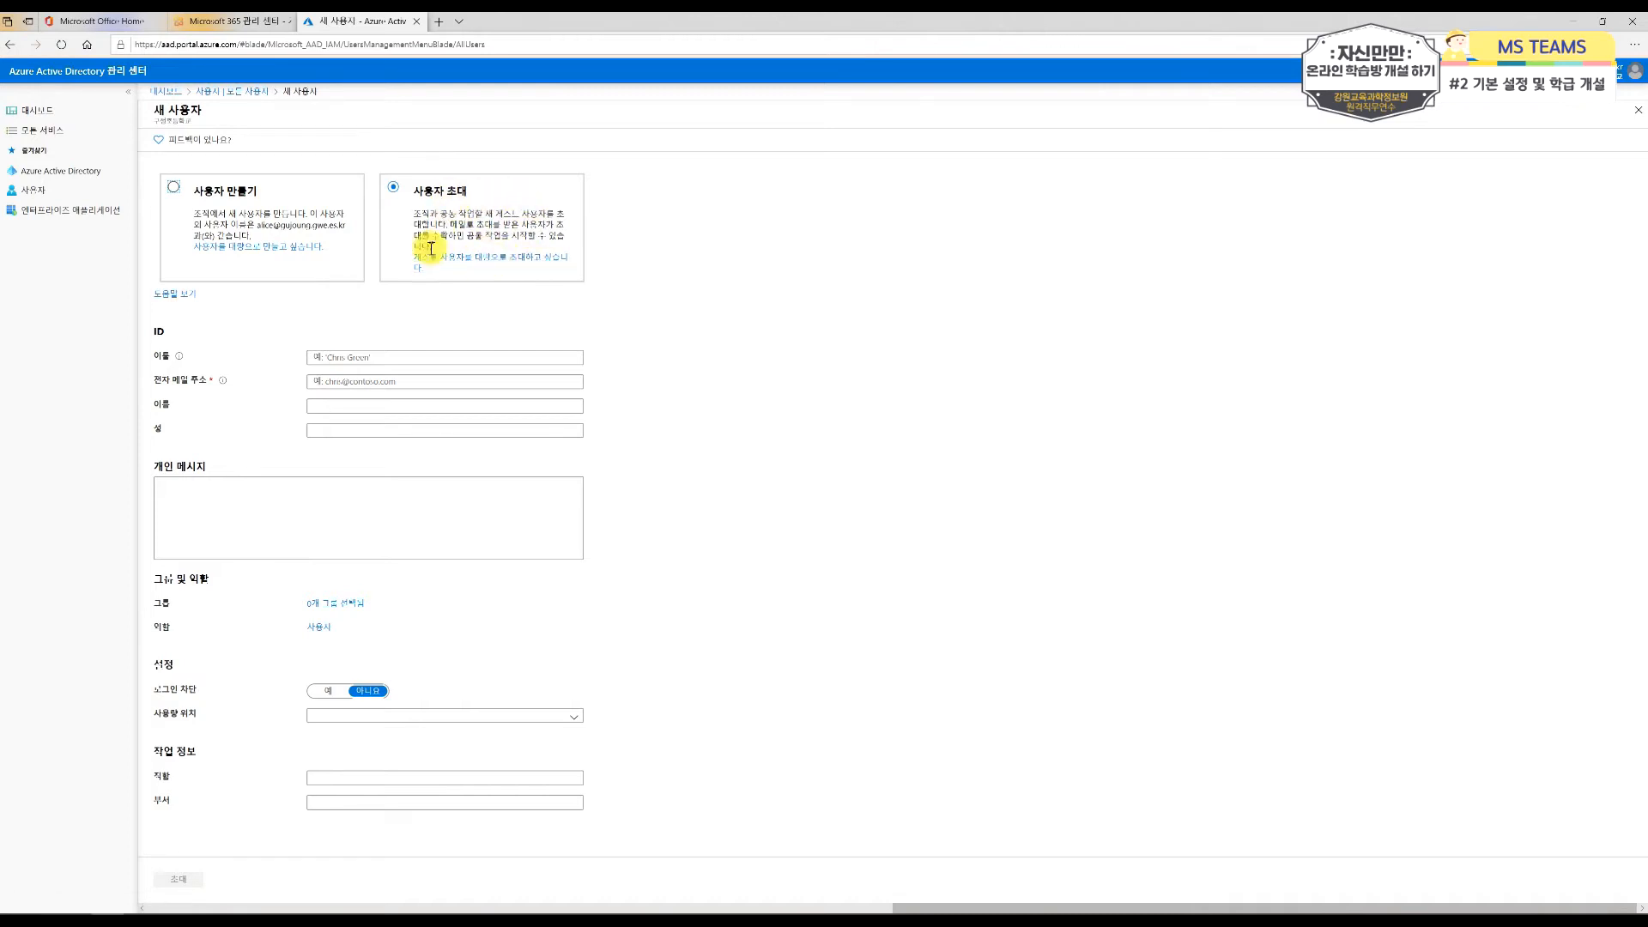
{"action": "left_click", "coordinate": [376, 355]}
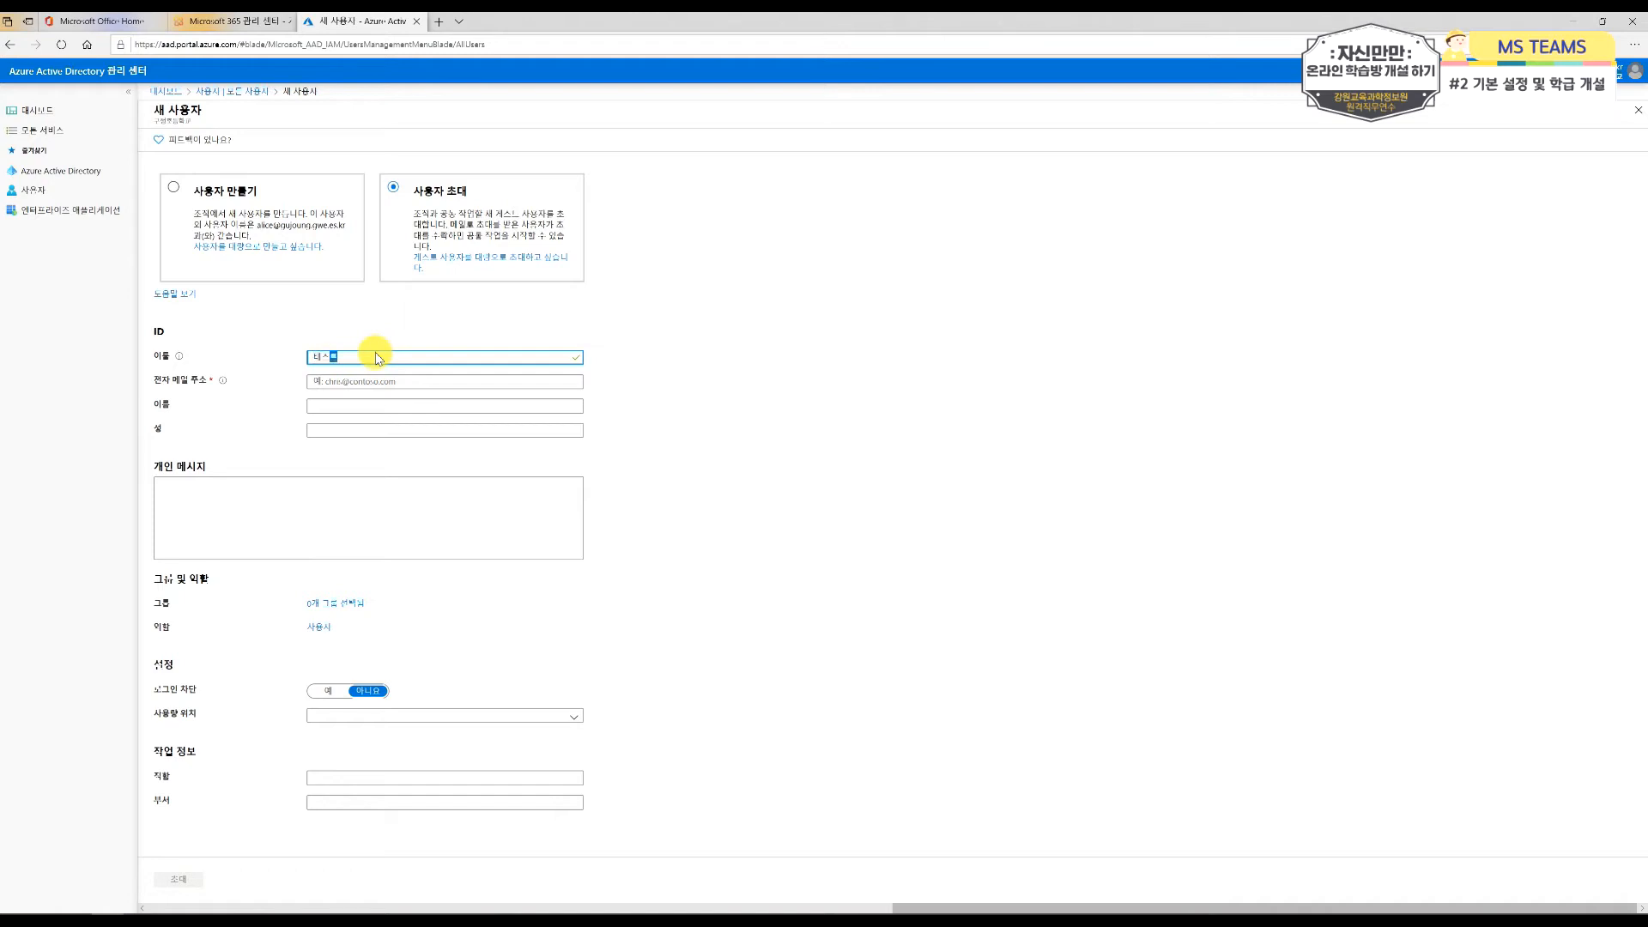
{"action": "type", "text": "테스트2"}
{"action": "key", "text": "Tab"}
{"action": "type", "text": "ㅇ"}
{"action": "key", "text": "BackSpace"}
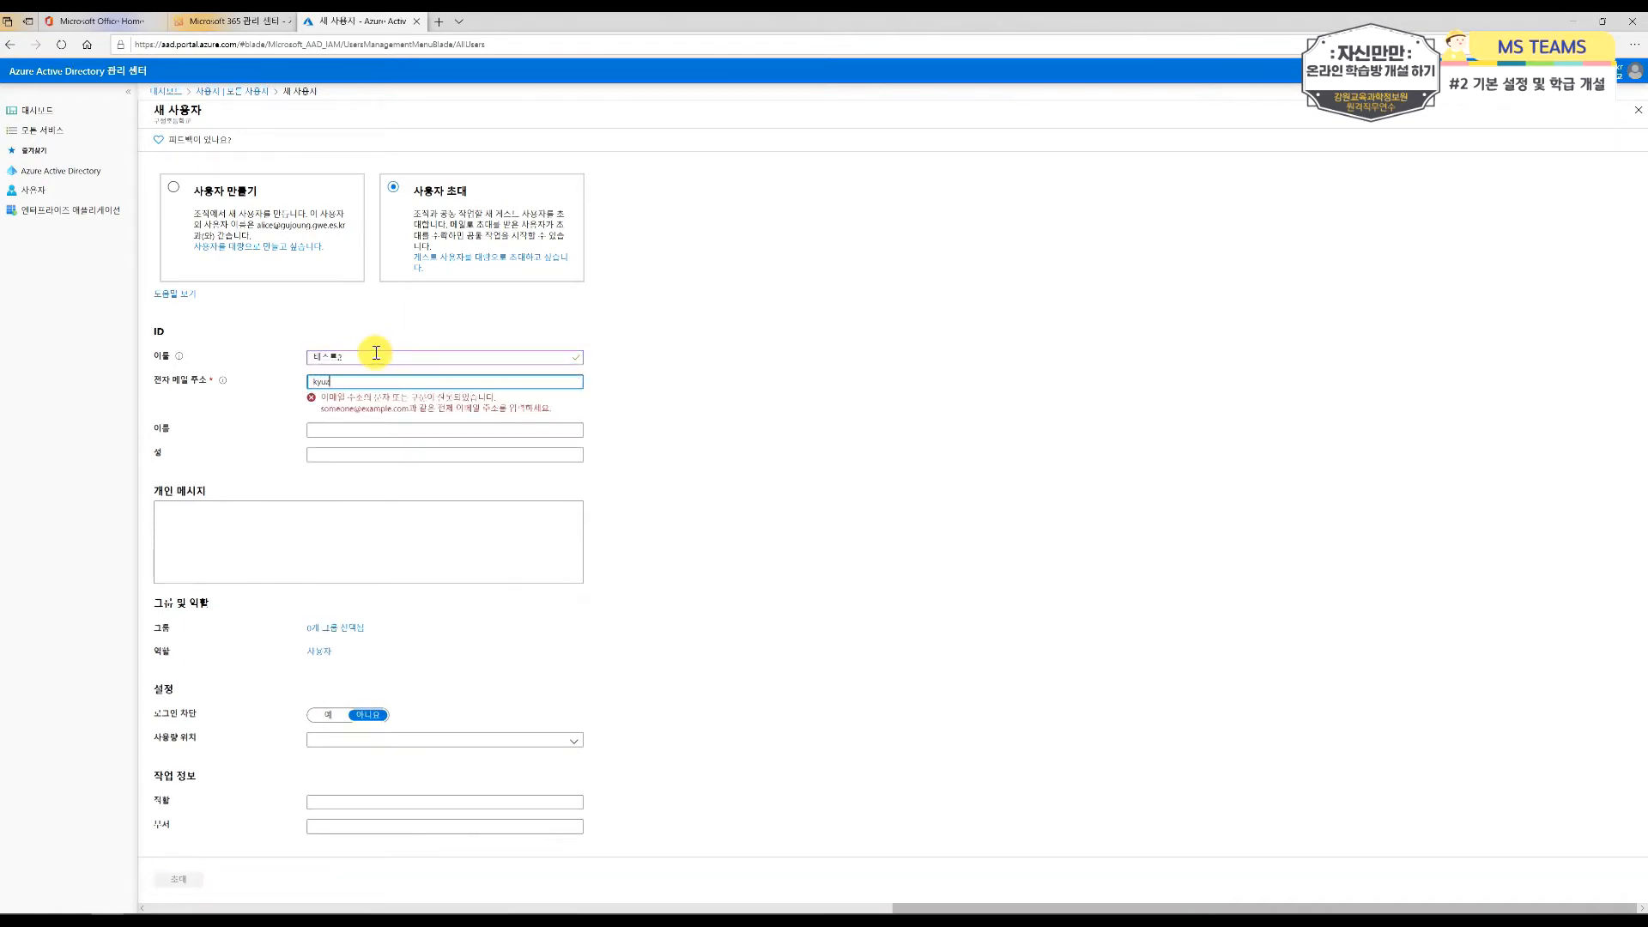
{"action": "key", "text": "Tab"}
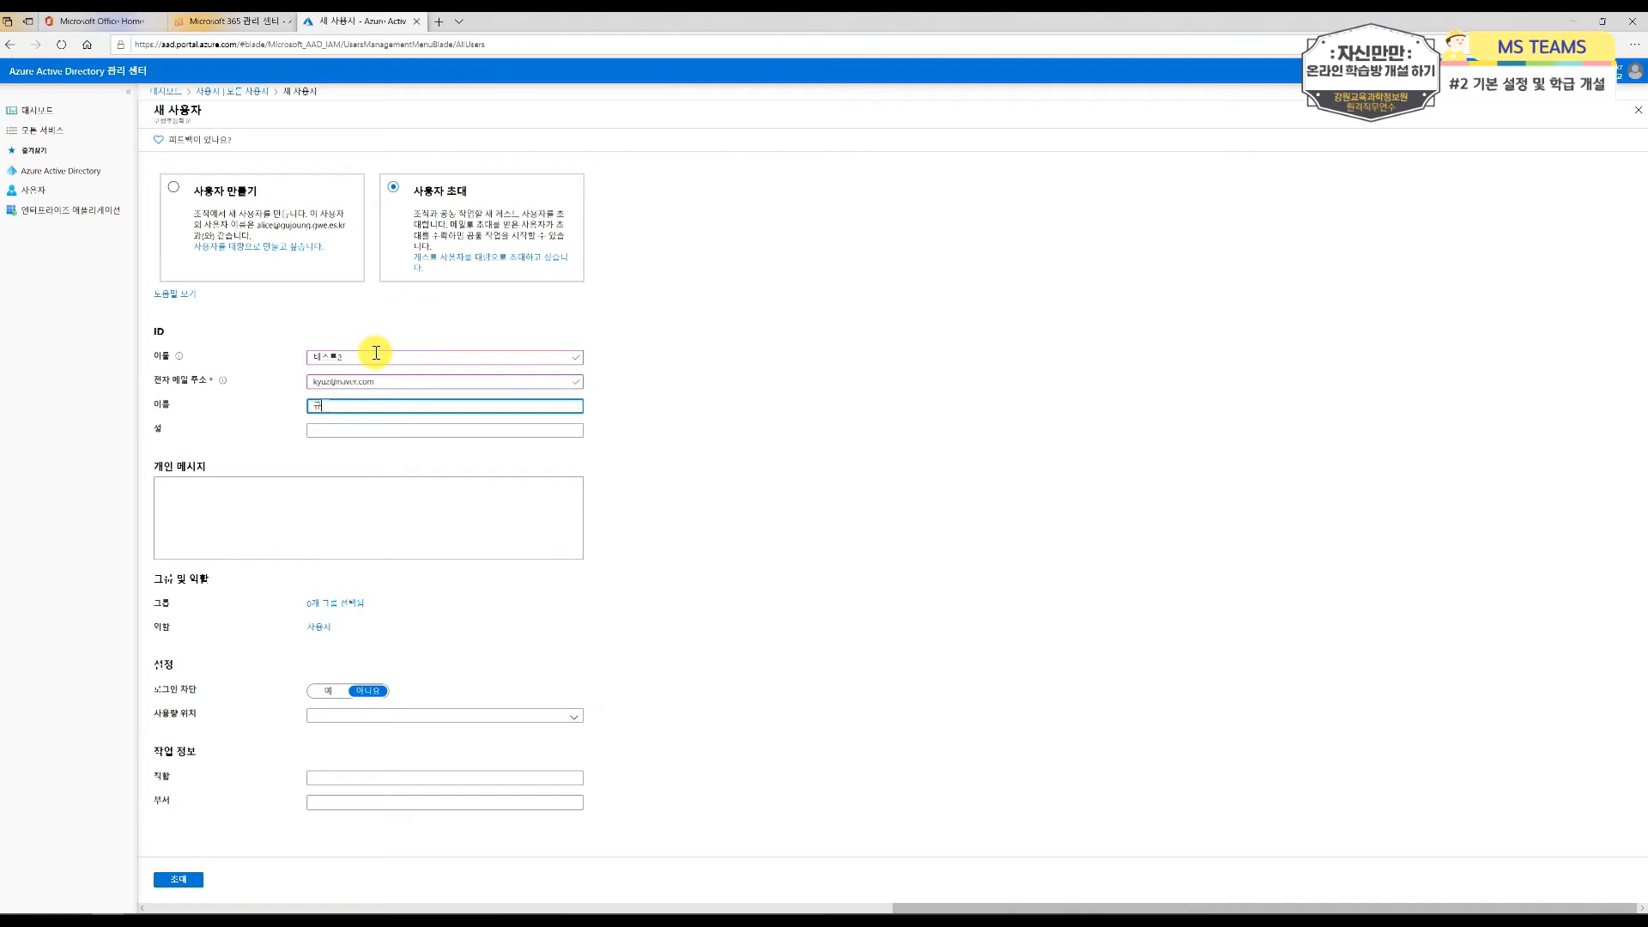
Step: Set the guest's first name to 스트2 and surname to 테, and write the personal message 초대합니다
{"action": "type", "text": "스트"}
{"action": "key", "text": "Tab"}
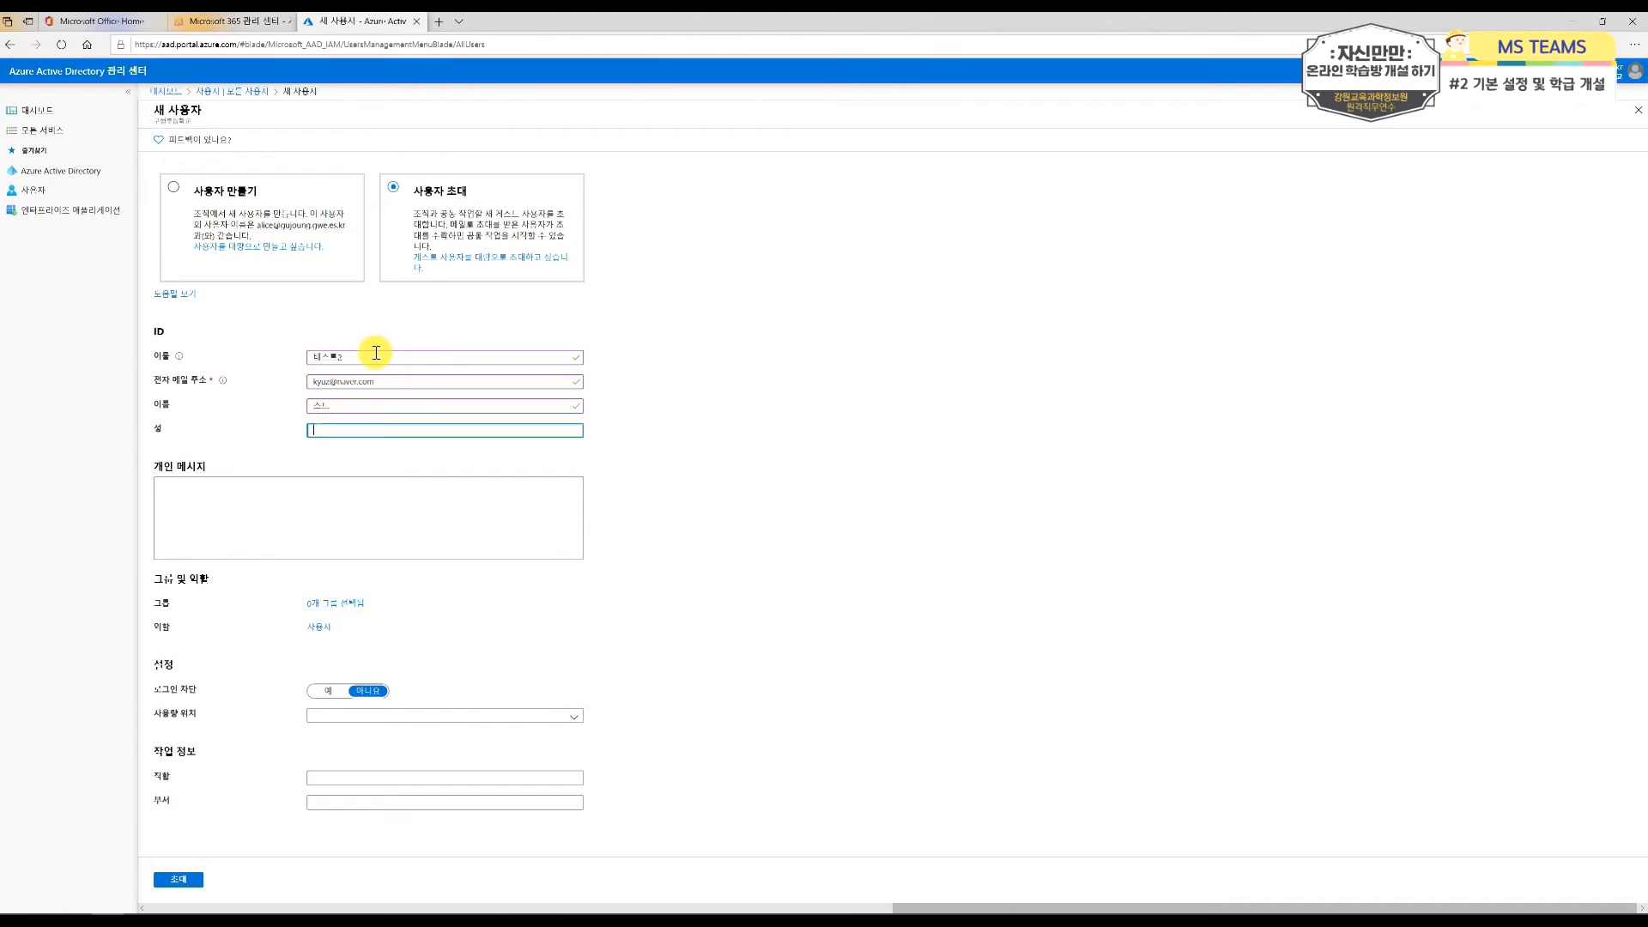
{"action": "left_click", "coordinate": [367, 406]}
{"action": "type", "text": "2"}
{"action": "left_click", "coordinate": [334, 501]}
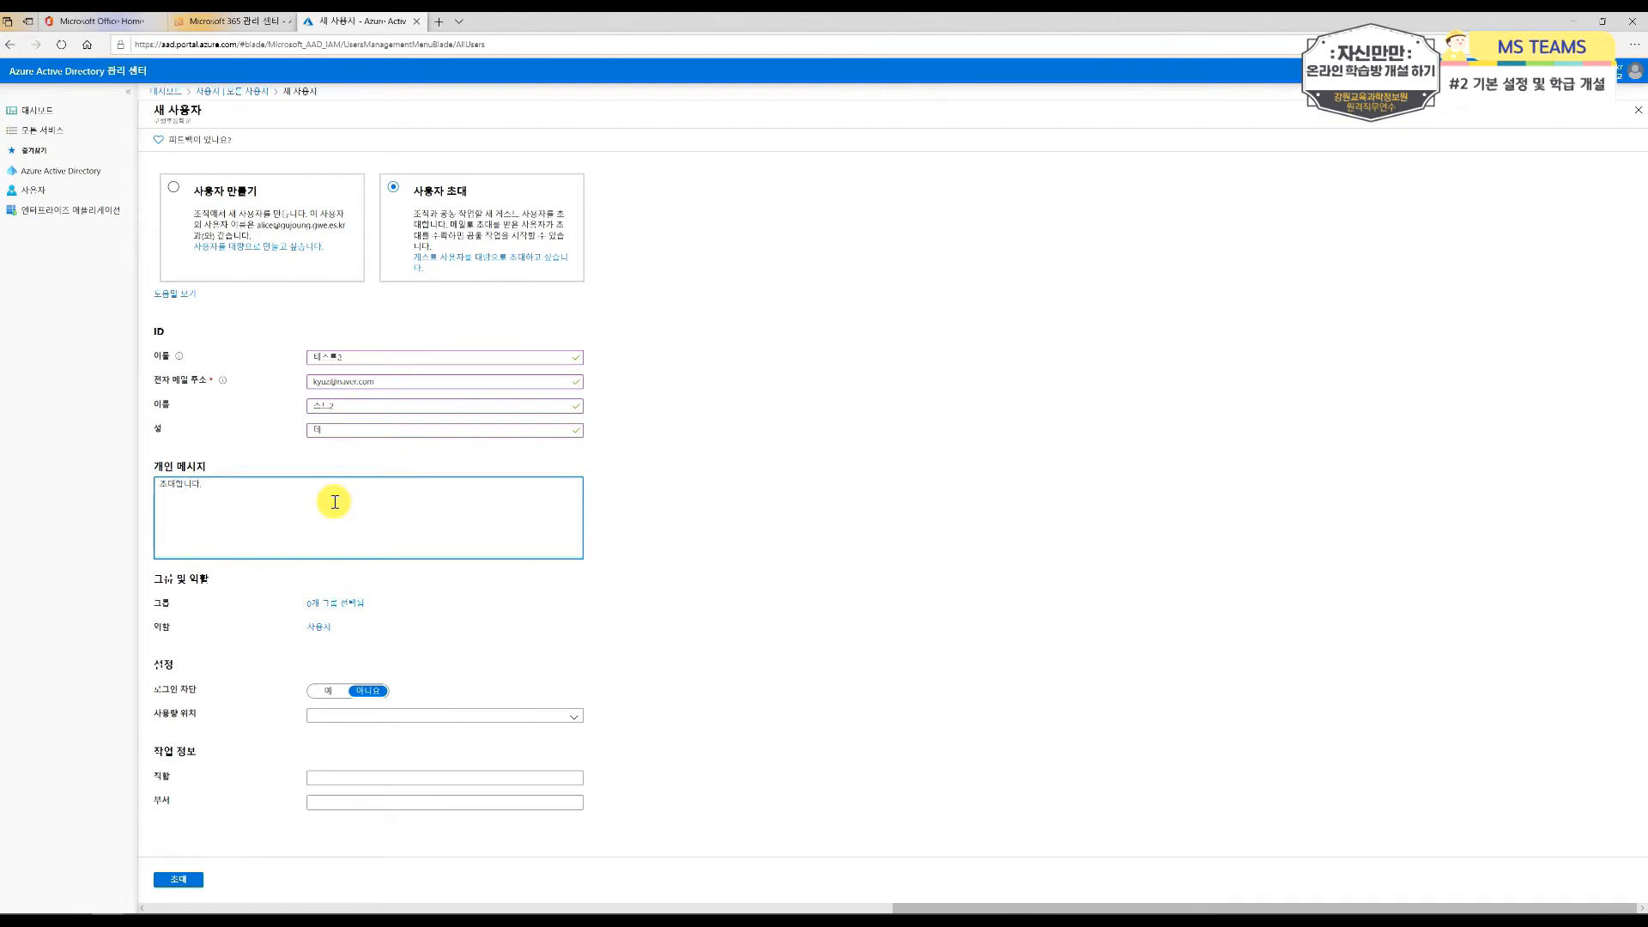
Step: Look over the directory roles without assigning one and send the guest invitation
{"action": "left_click", "coordinate": [320, 630]}
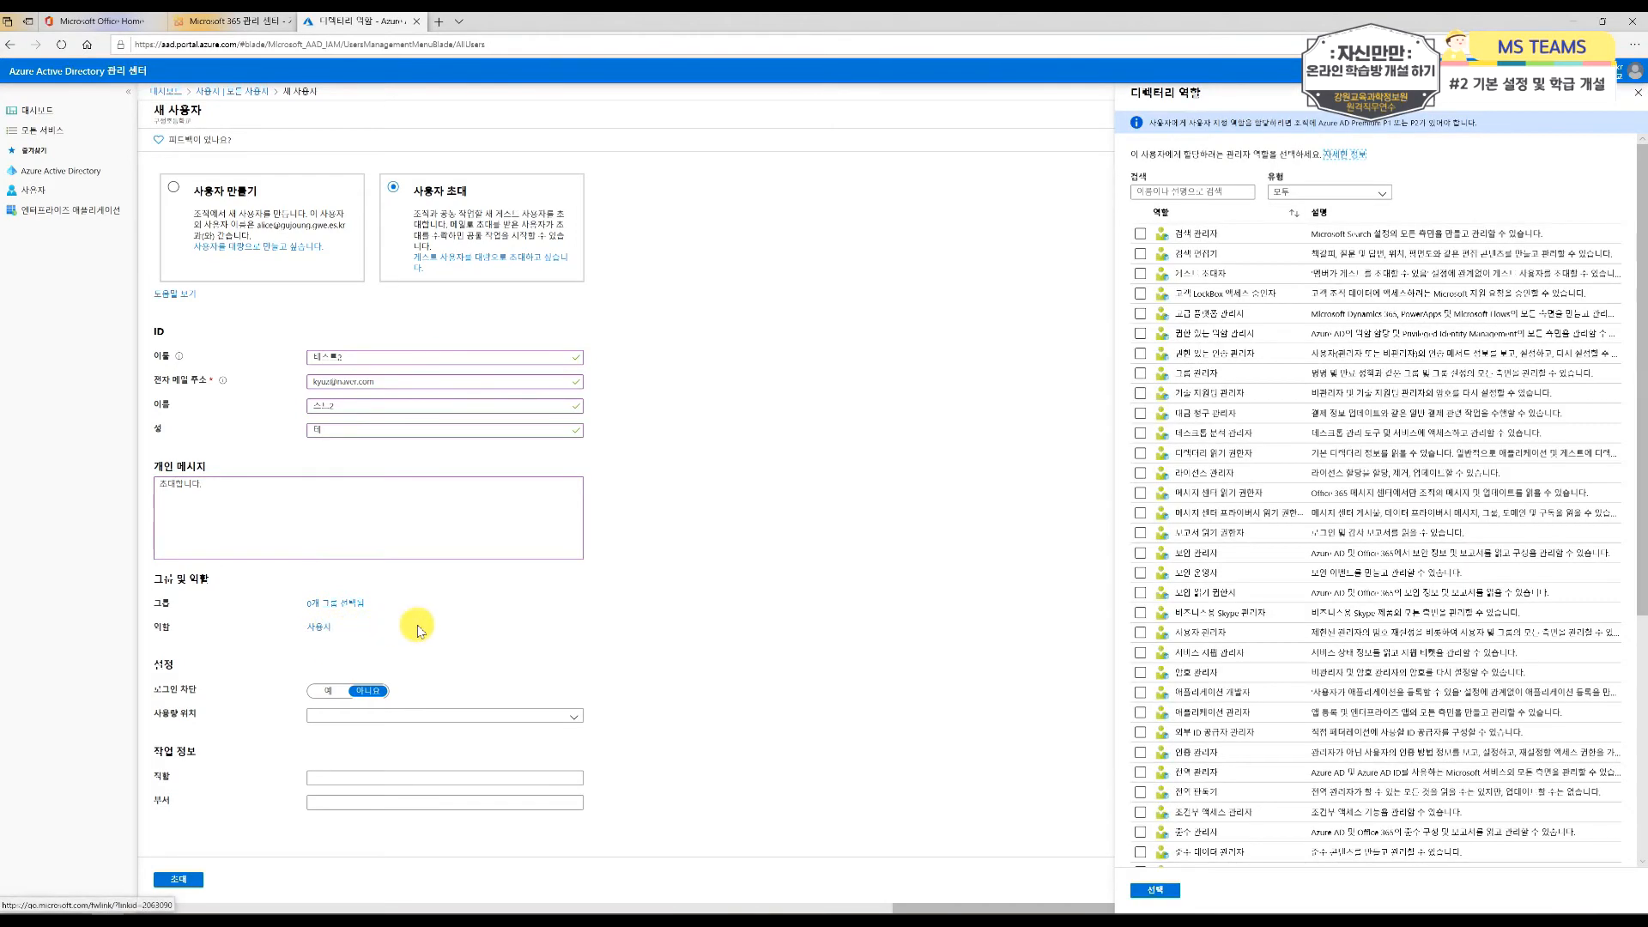
{"action": "left_click", "coordinate": [1636, 100]}
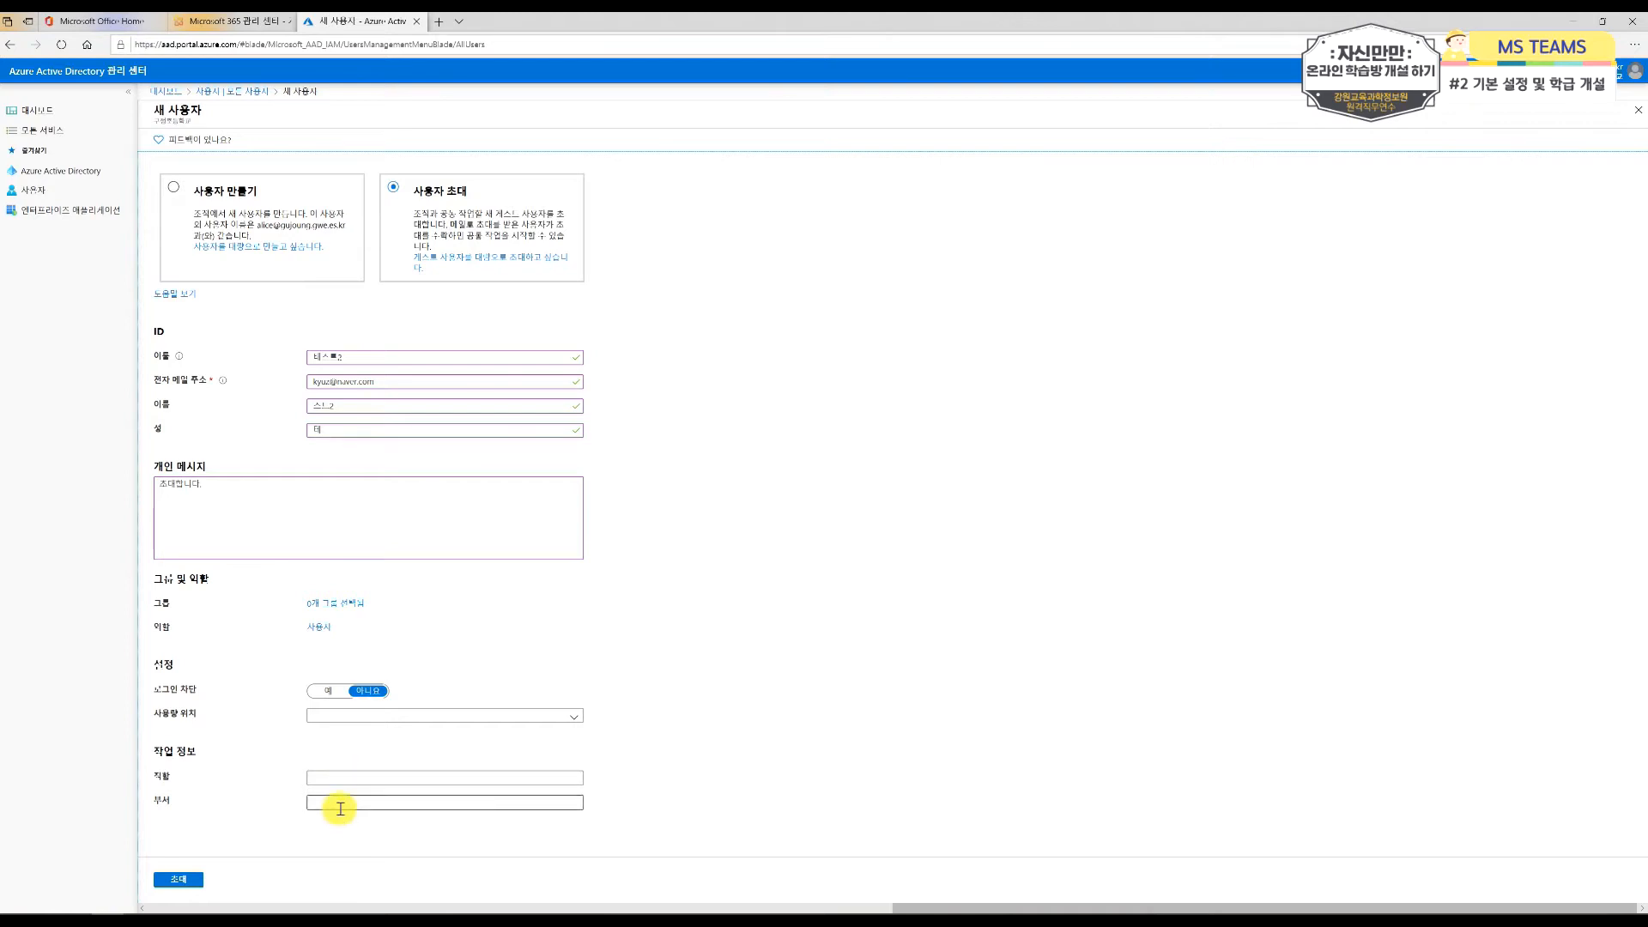
{"action": "left_click", "coordinate": [191, 881]}
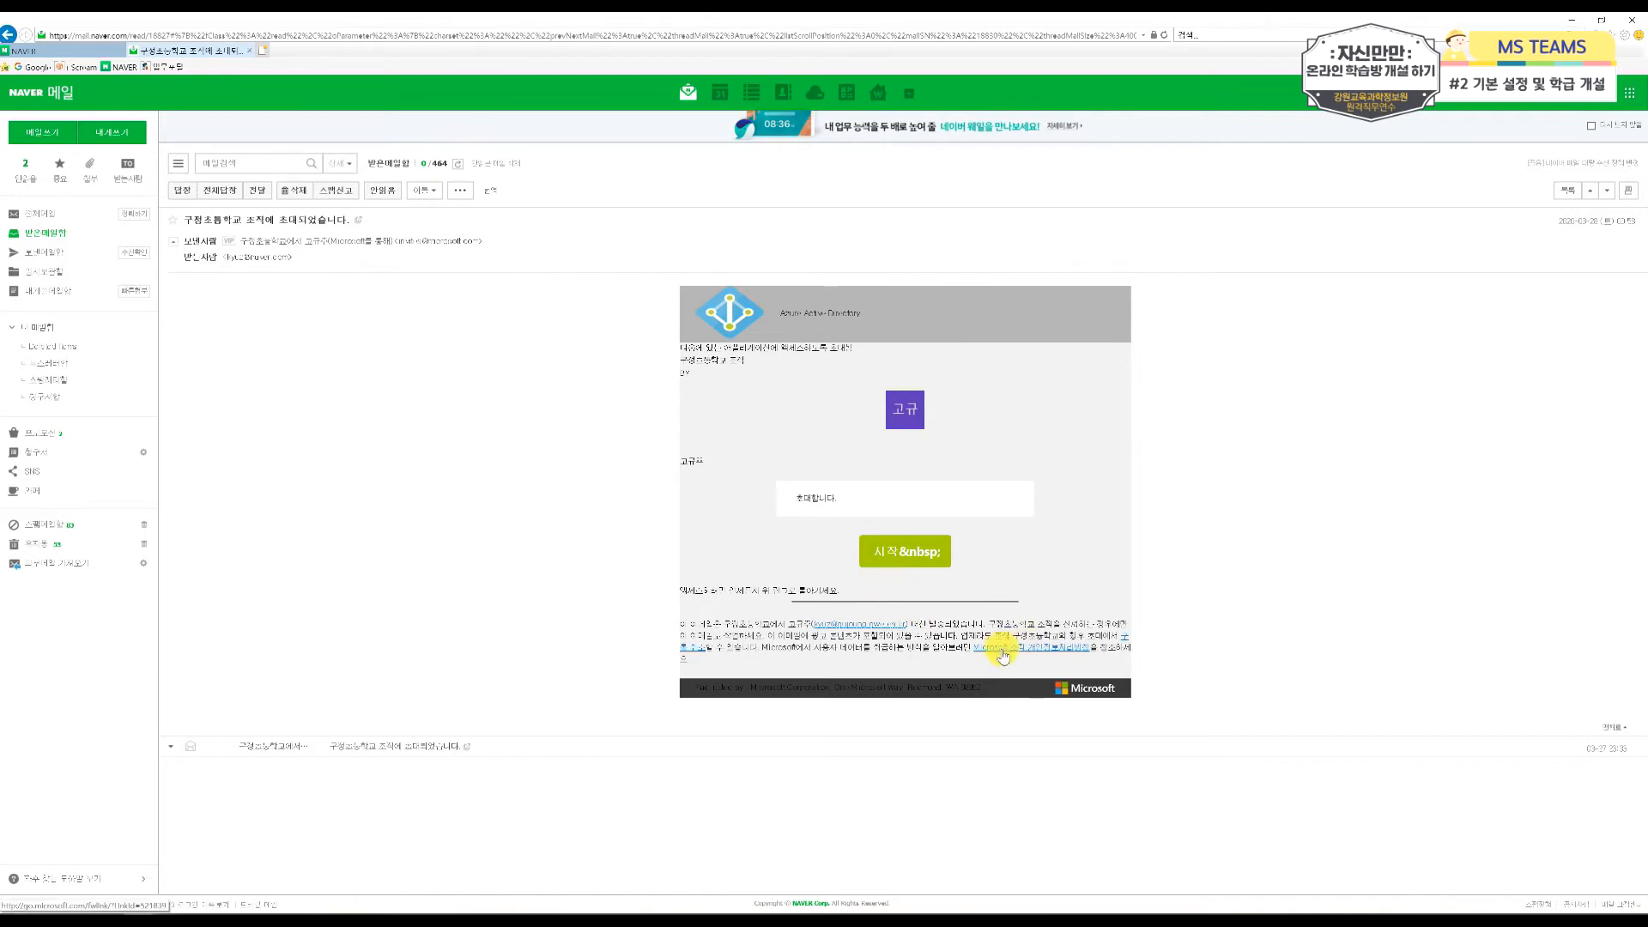
Step: In the guest's Naver mailbox, accept the invitation from the school organization and grant the requested permissions
{"action": "left_click", "coordinate": [908, 559]}
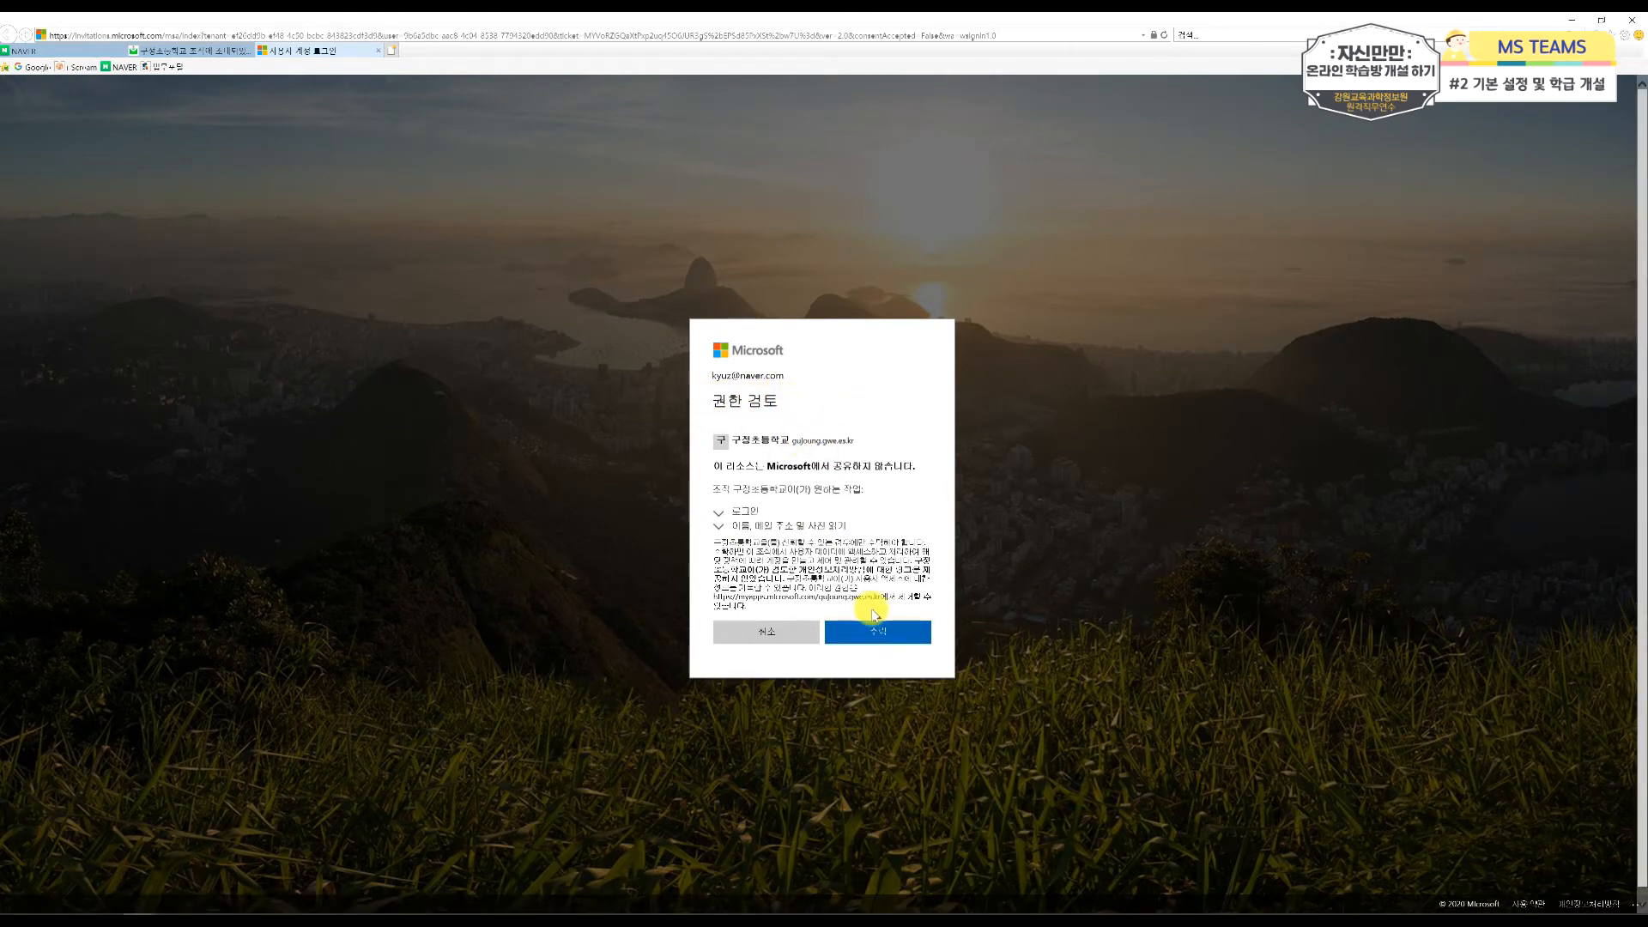
{"action": "left_click", "coordinate": [869, 634]}
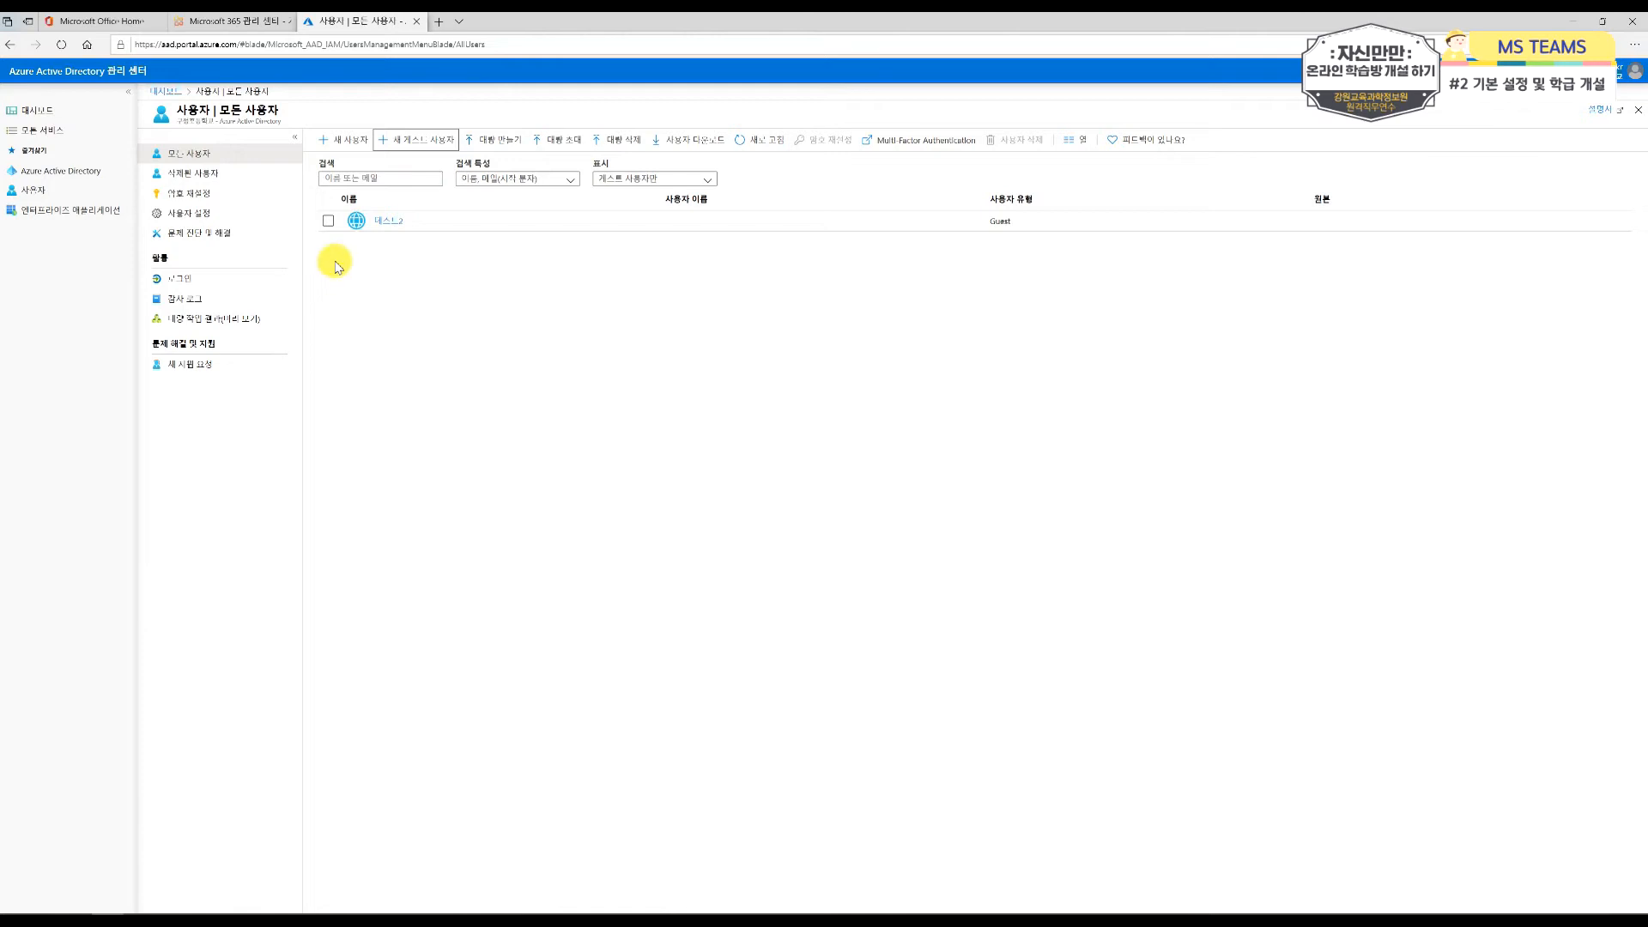
Step: Close the Azure Active Directory page and open the organization-wide guest access settings in the Microsoft Teams admin center
{"action": "left_click", "coordinate": [416, 22]}
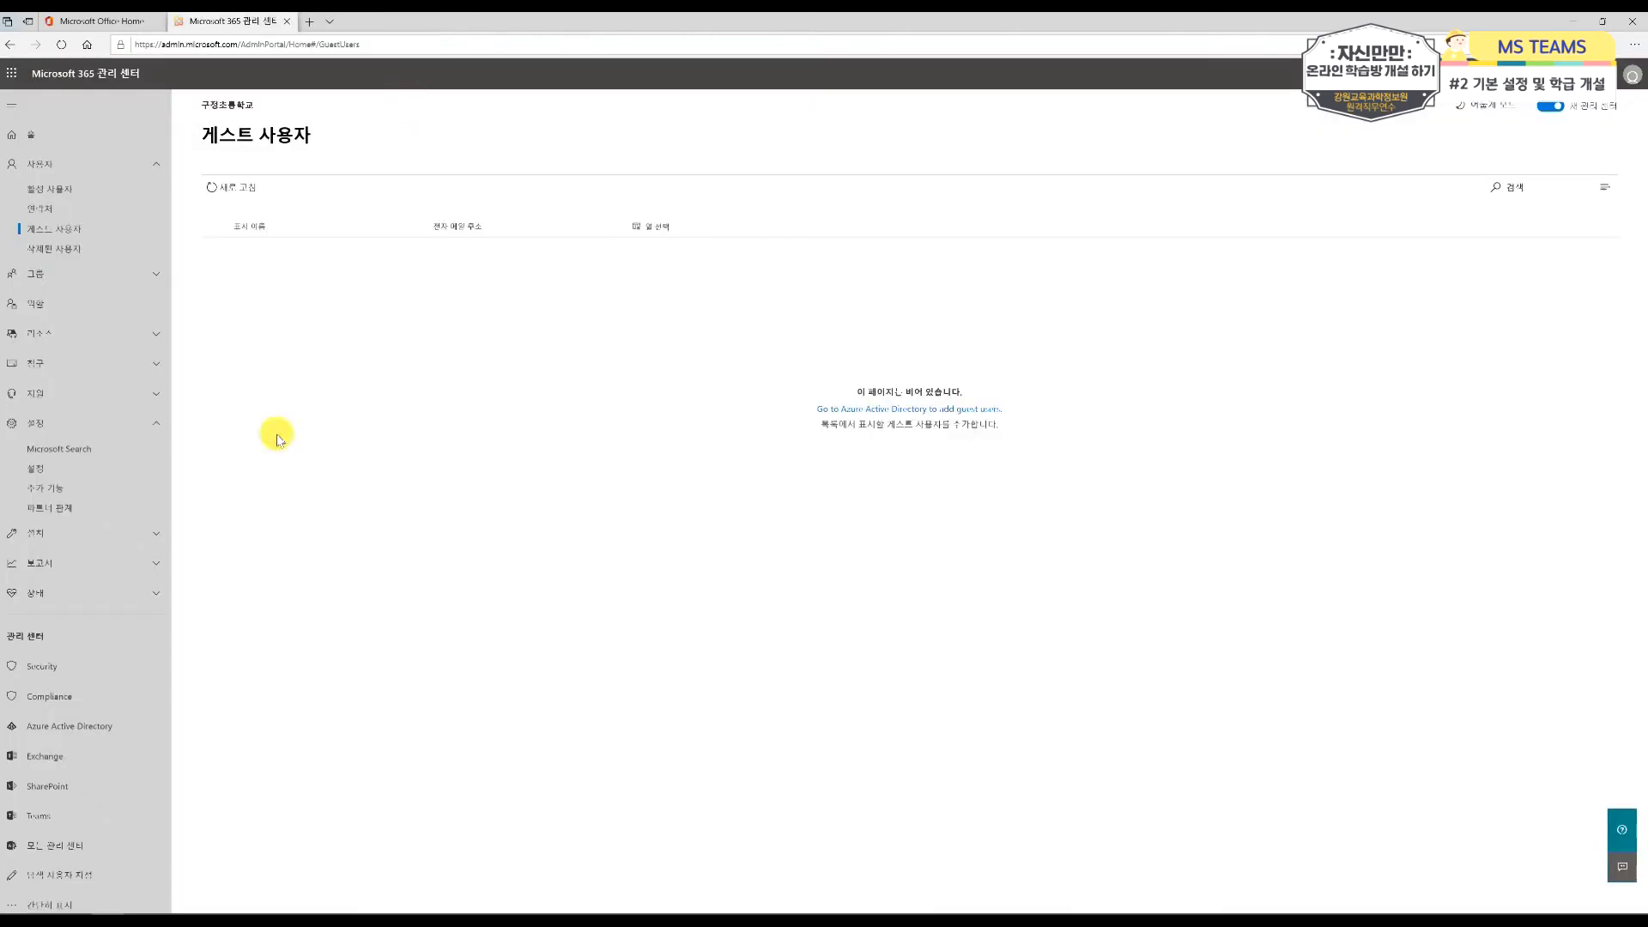
{"action": "key", "text": "ctrl+1"}
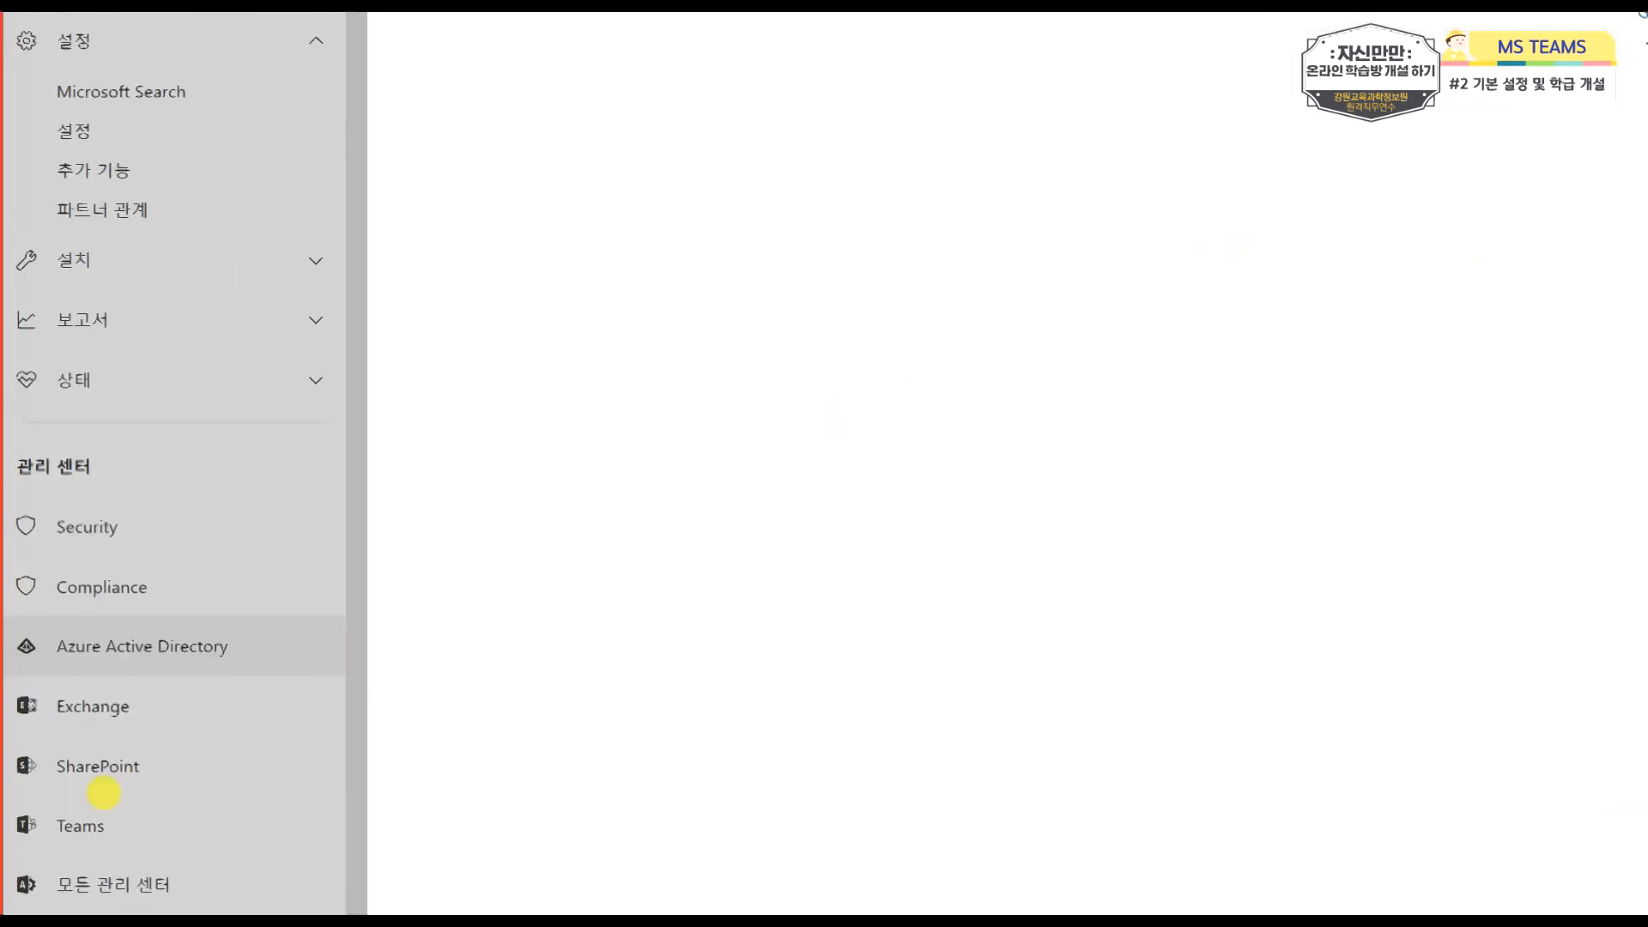
{"action": "left_click_drag", "start_coordinate": [7, 726], "coordinate": [172, 783]}
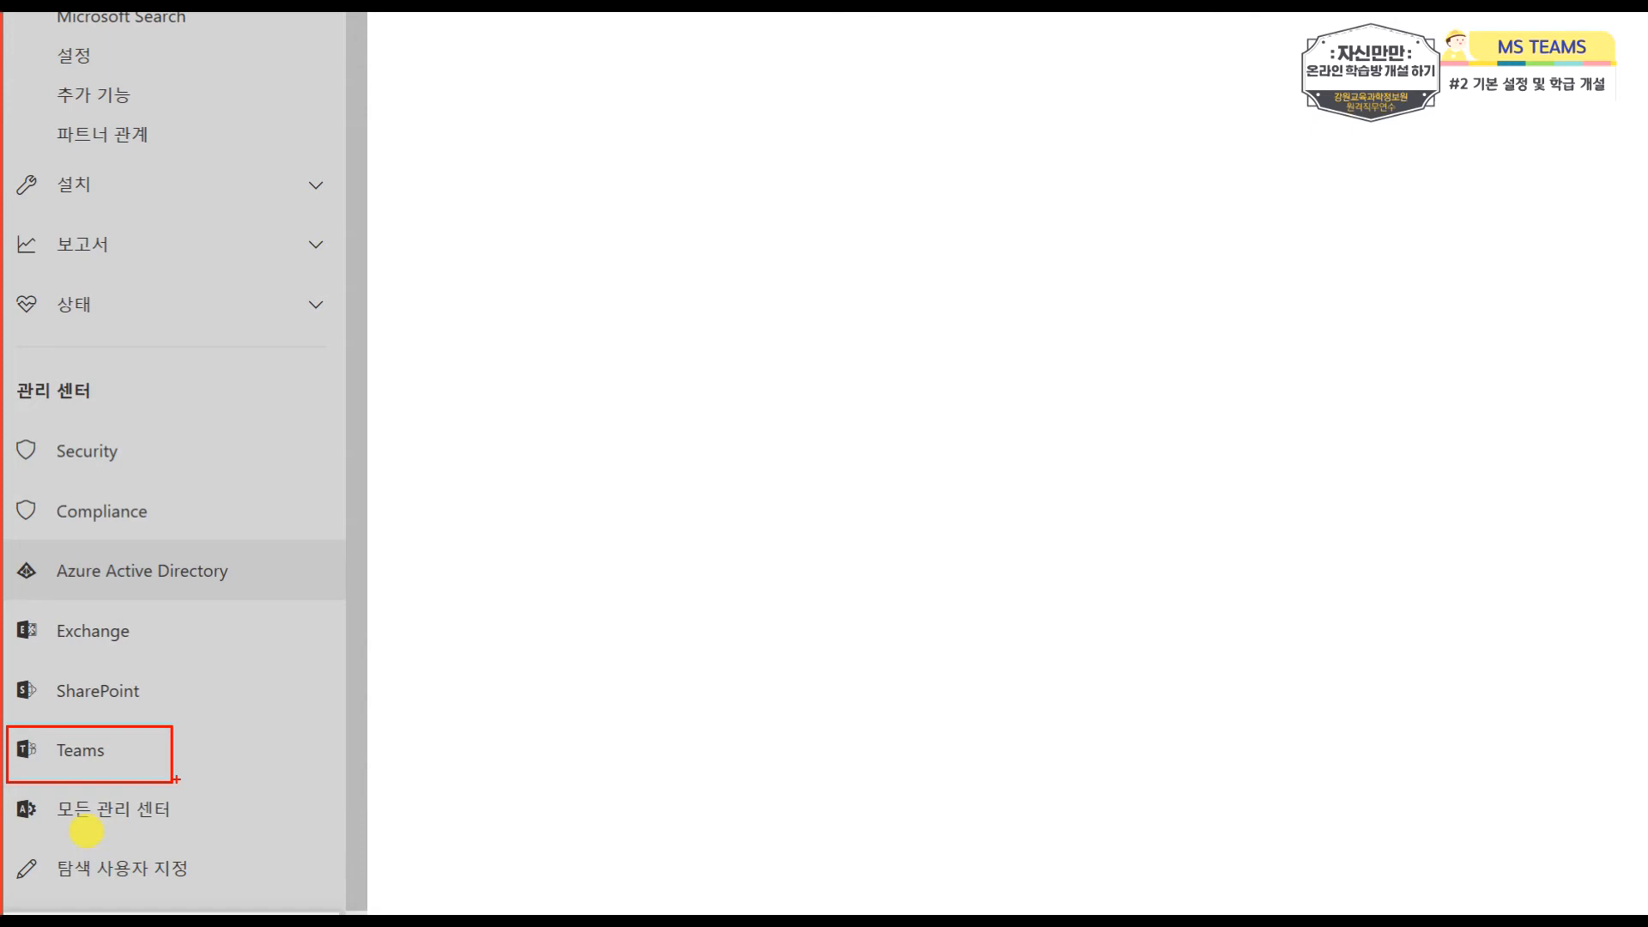
{"action": "key", "text": "Escape"}
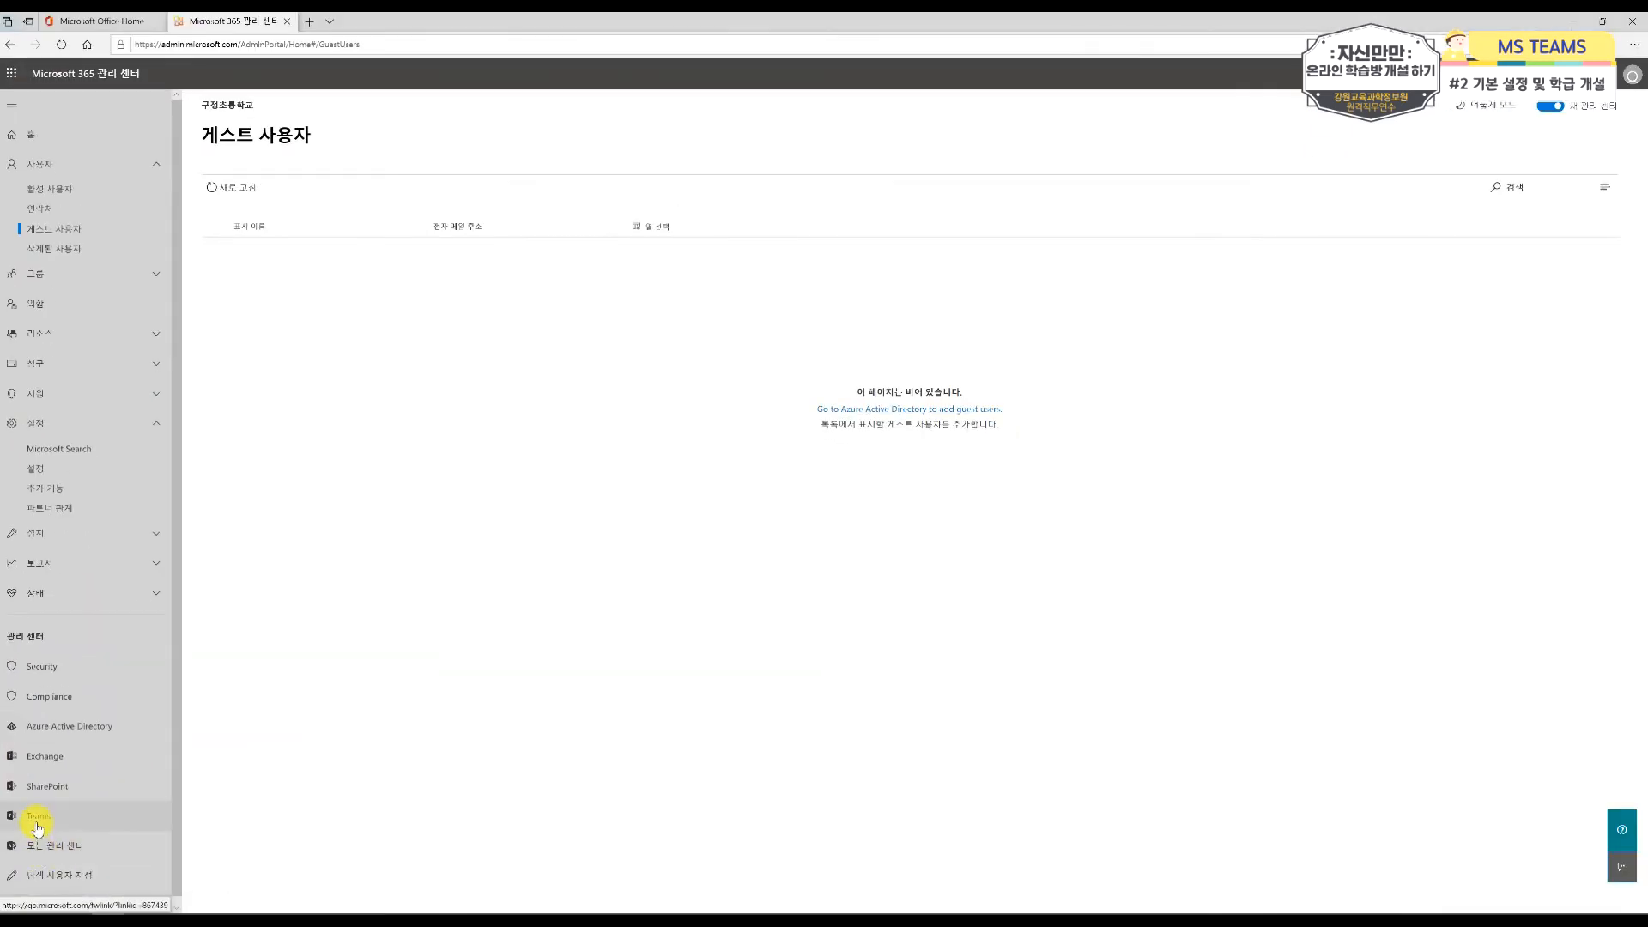
{"action": "left_click", "coordinate": [36, 822]}
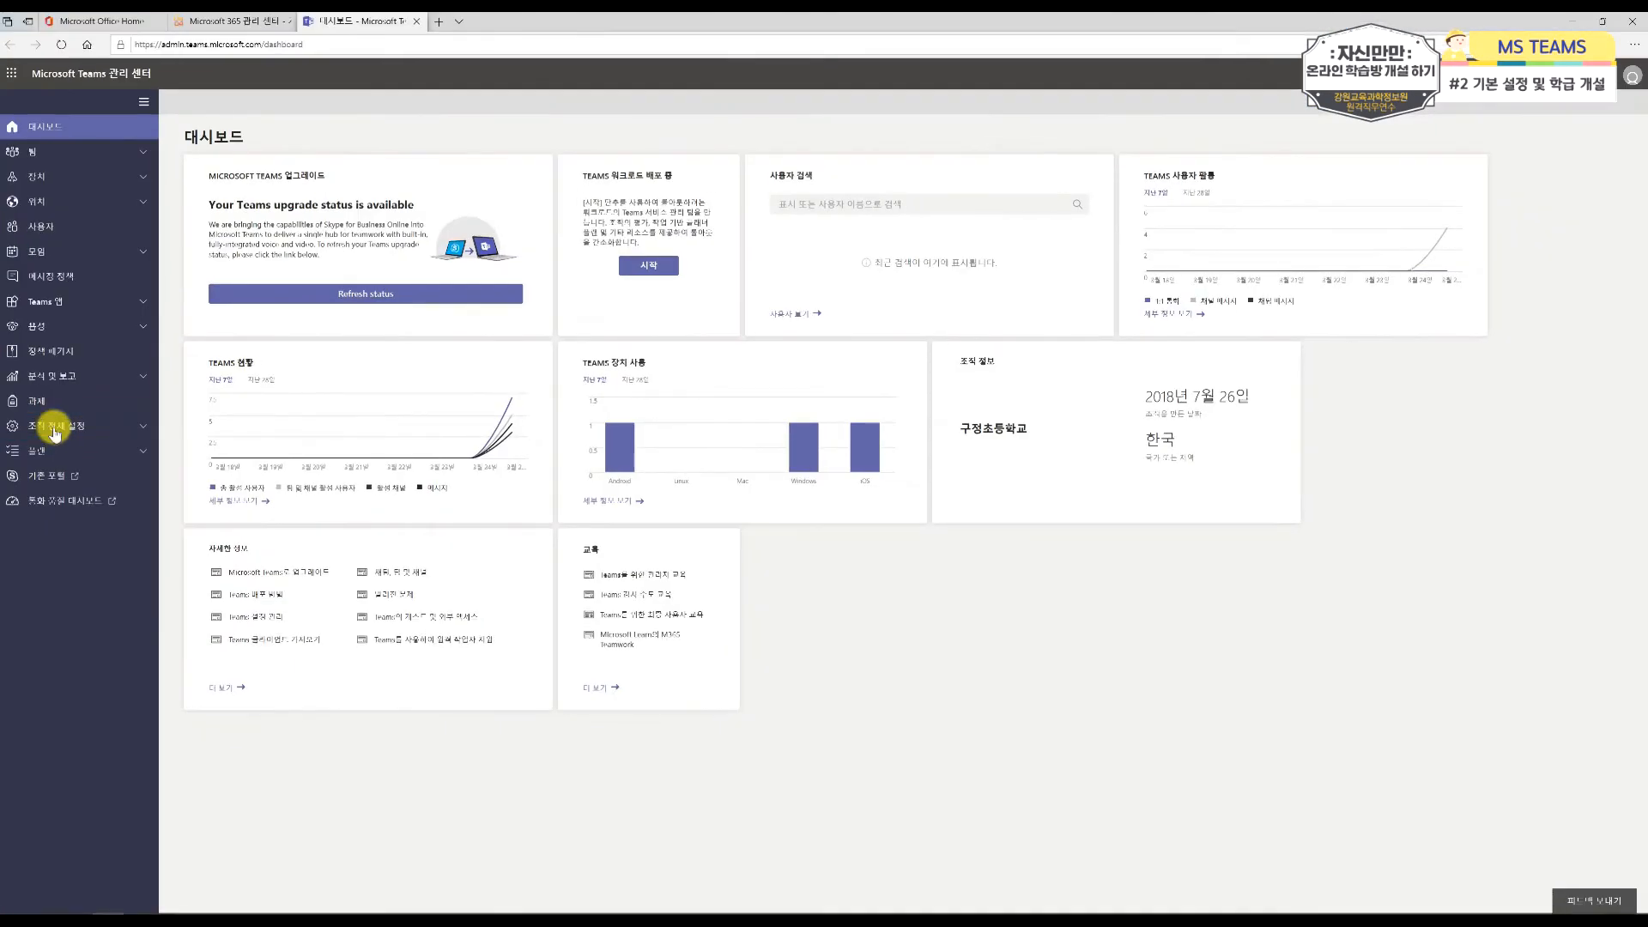
{"action": "left_click", "coordinate": [54, 427]}
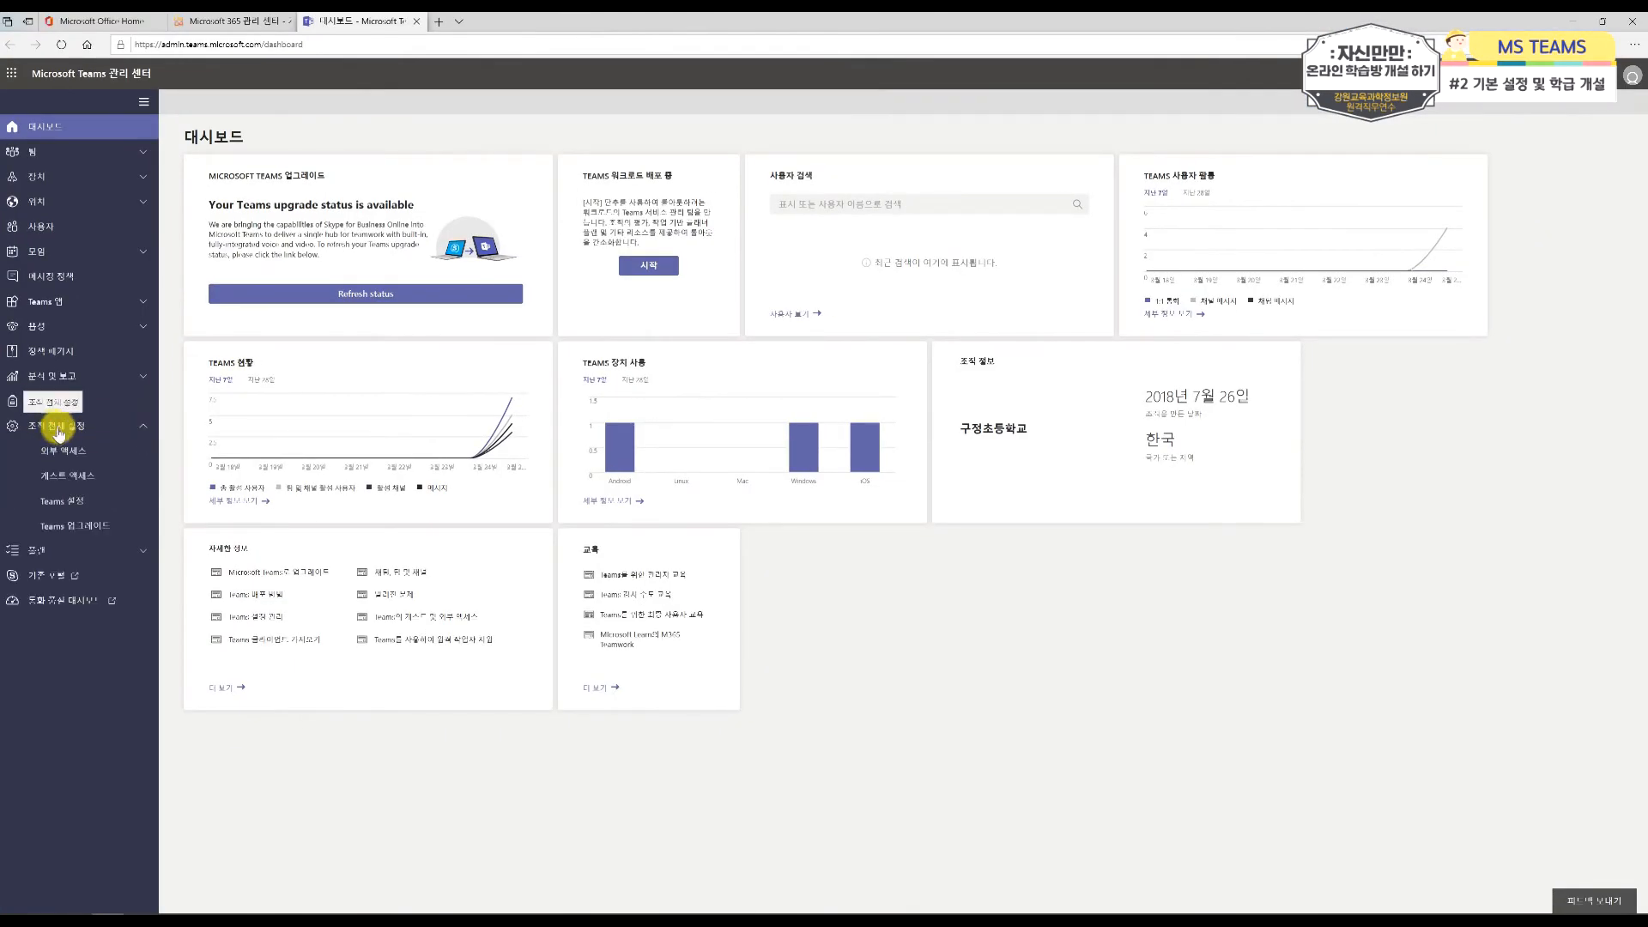
{"action": "left_click", "coordinate": [89, 476]}
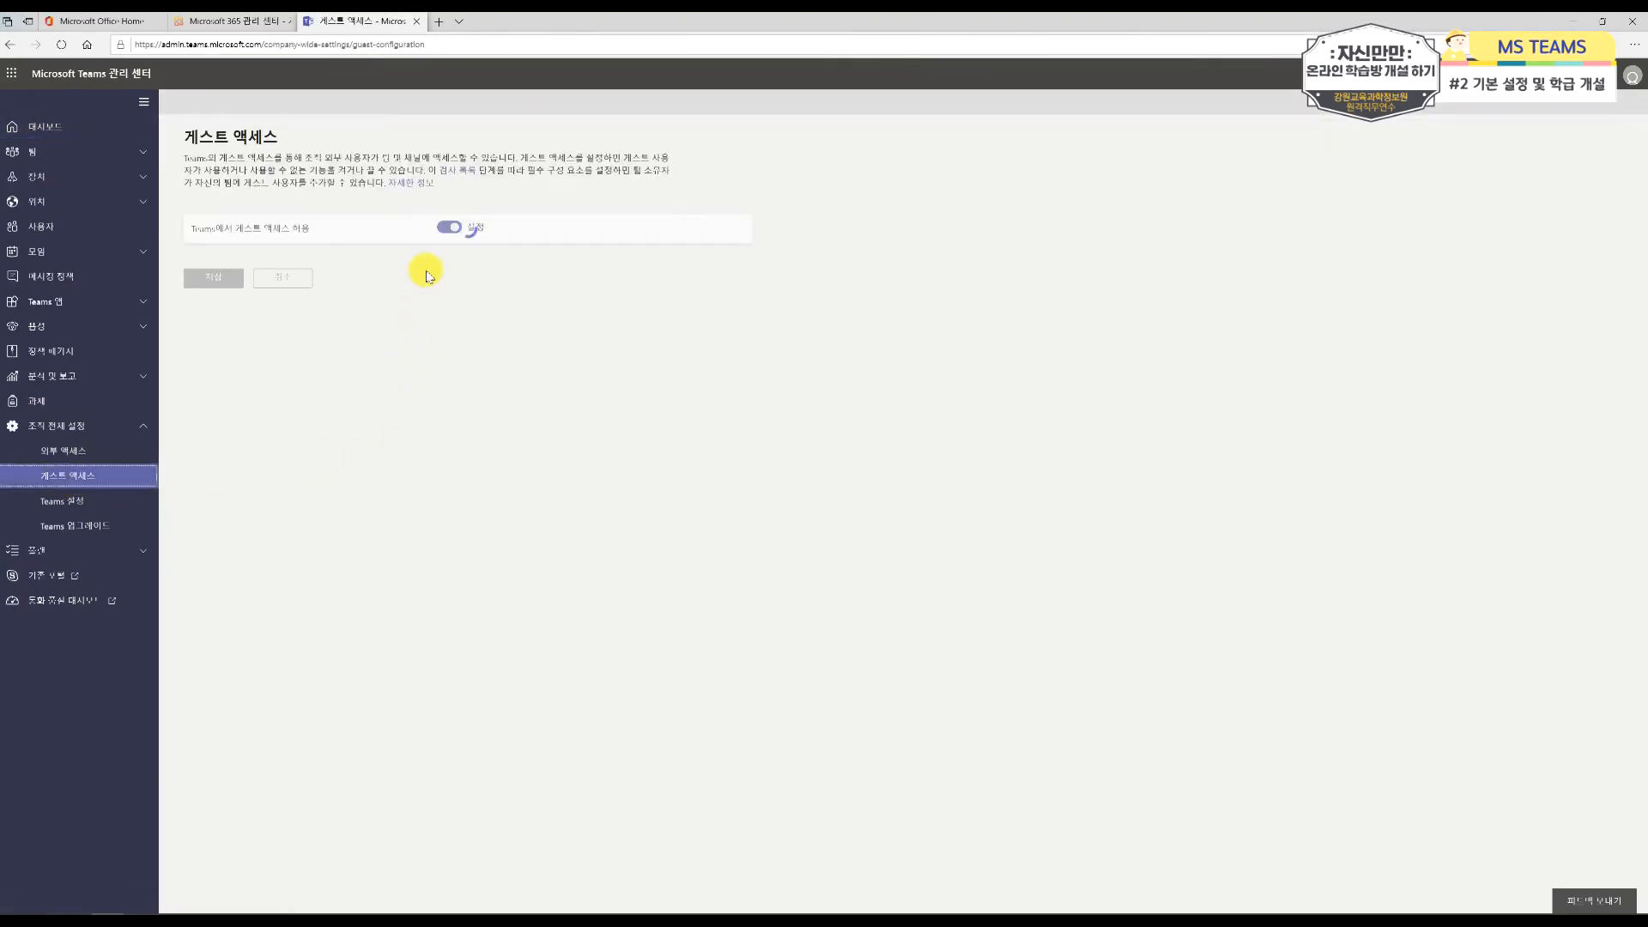
Step: Switch guest access in Teams off and back on, and review the guest calling, meeting and messaging options
{"action": "left_click", "coordinate": [448, 228]}
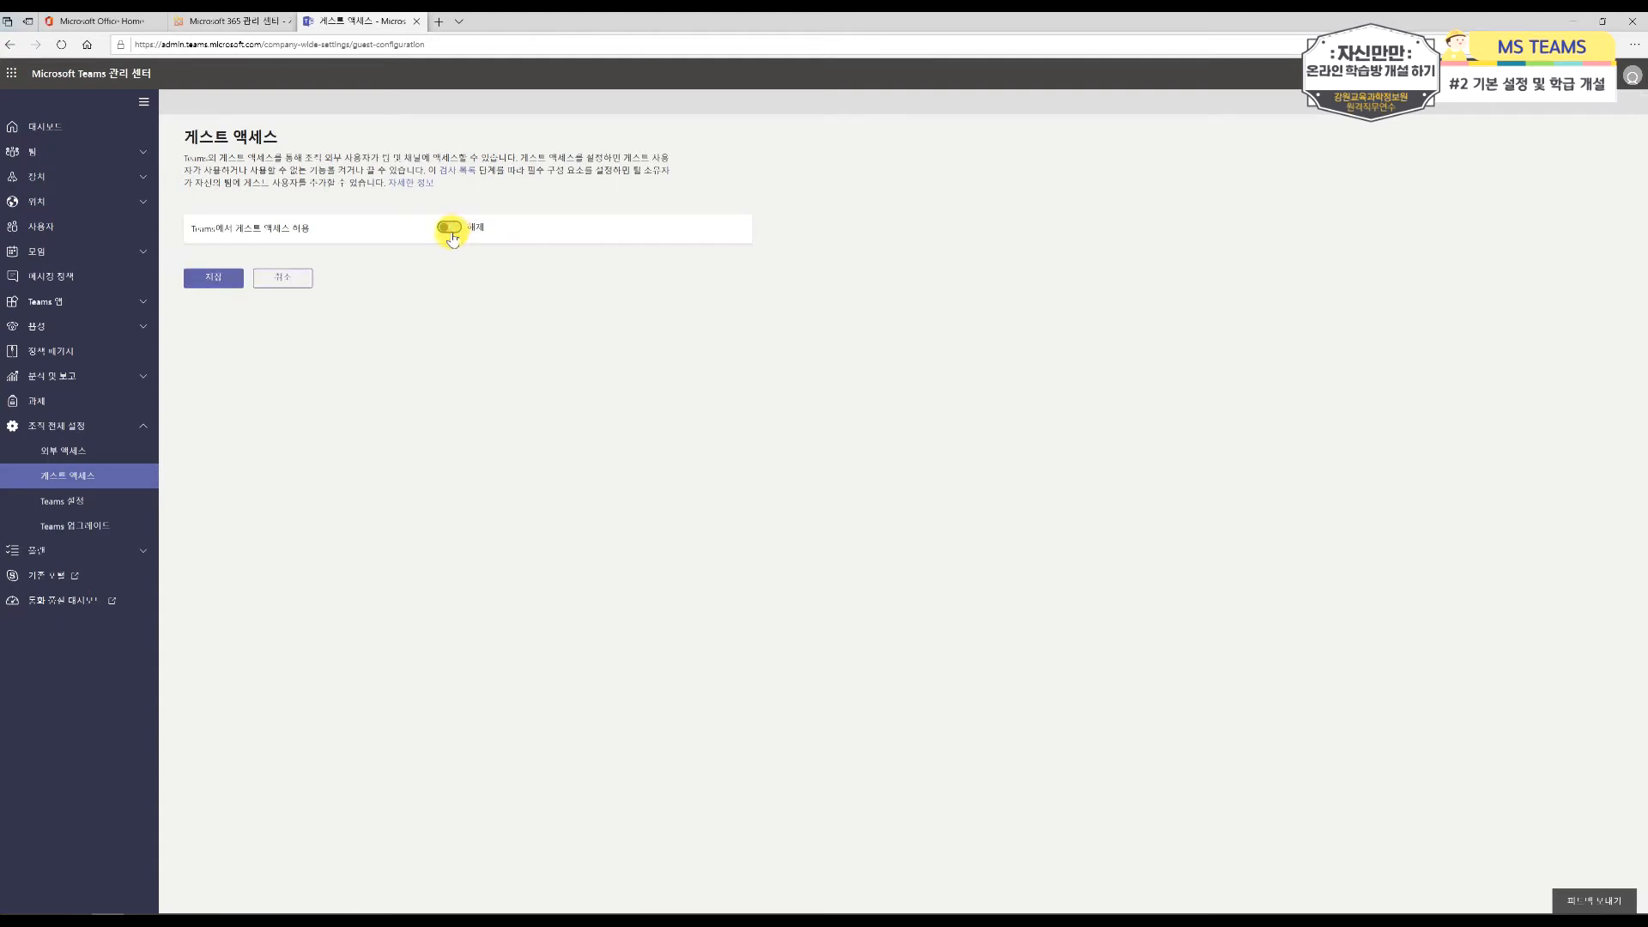
{"action": "left_click", "coordinate": [450, 228]}
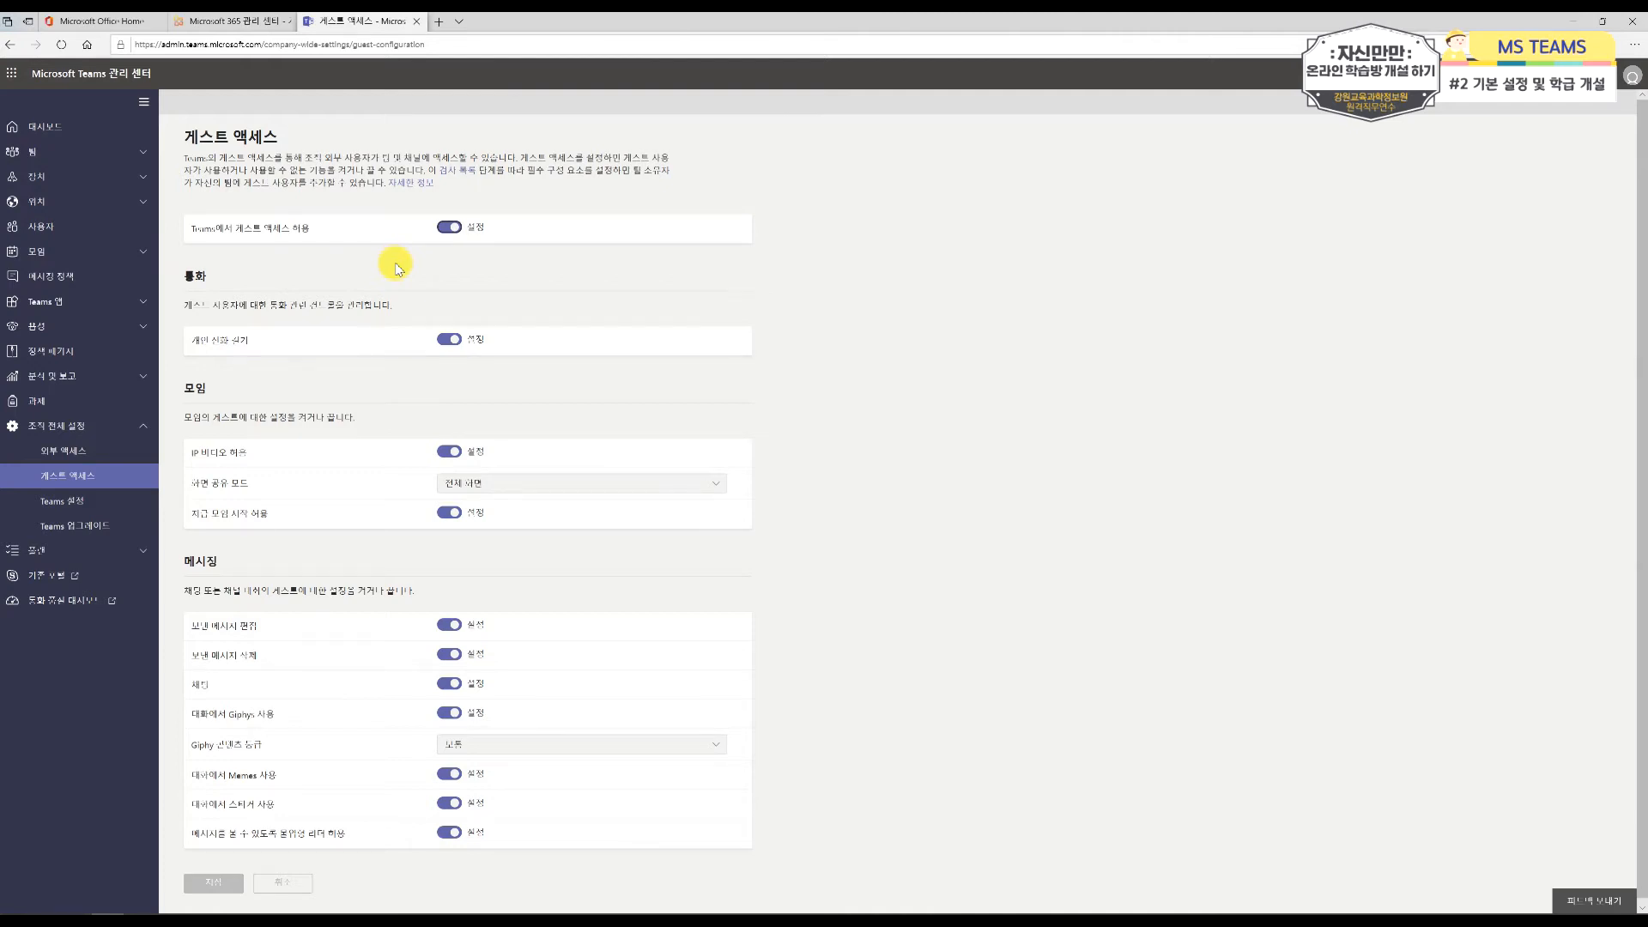
{"action": "scroll", "coordinate": [589, 482], "scroll_direction": "down", "scroll_amount": 1}
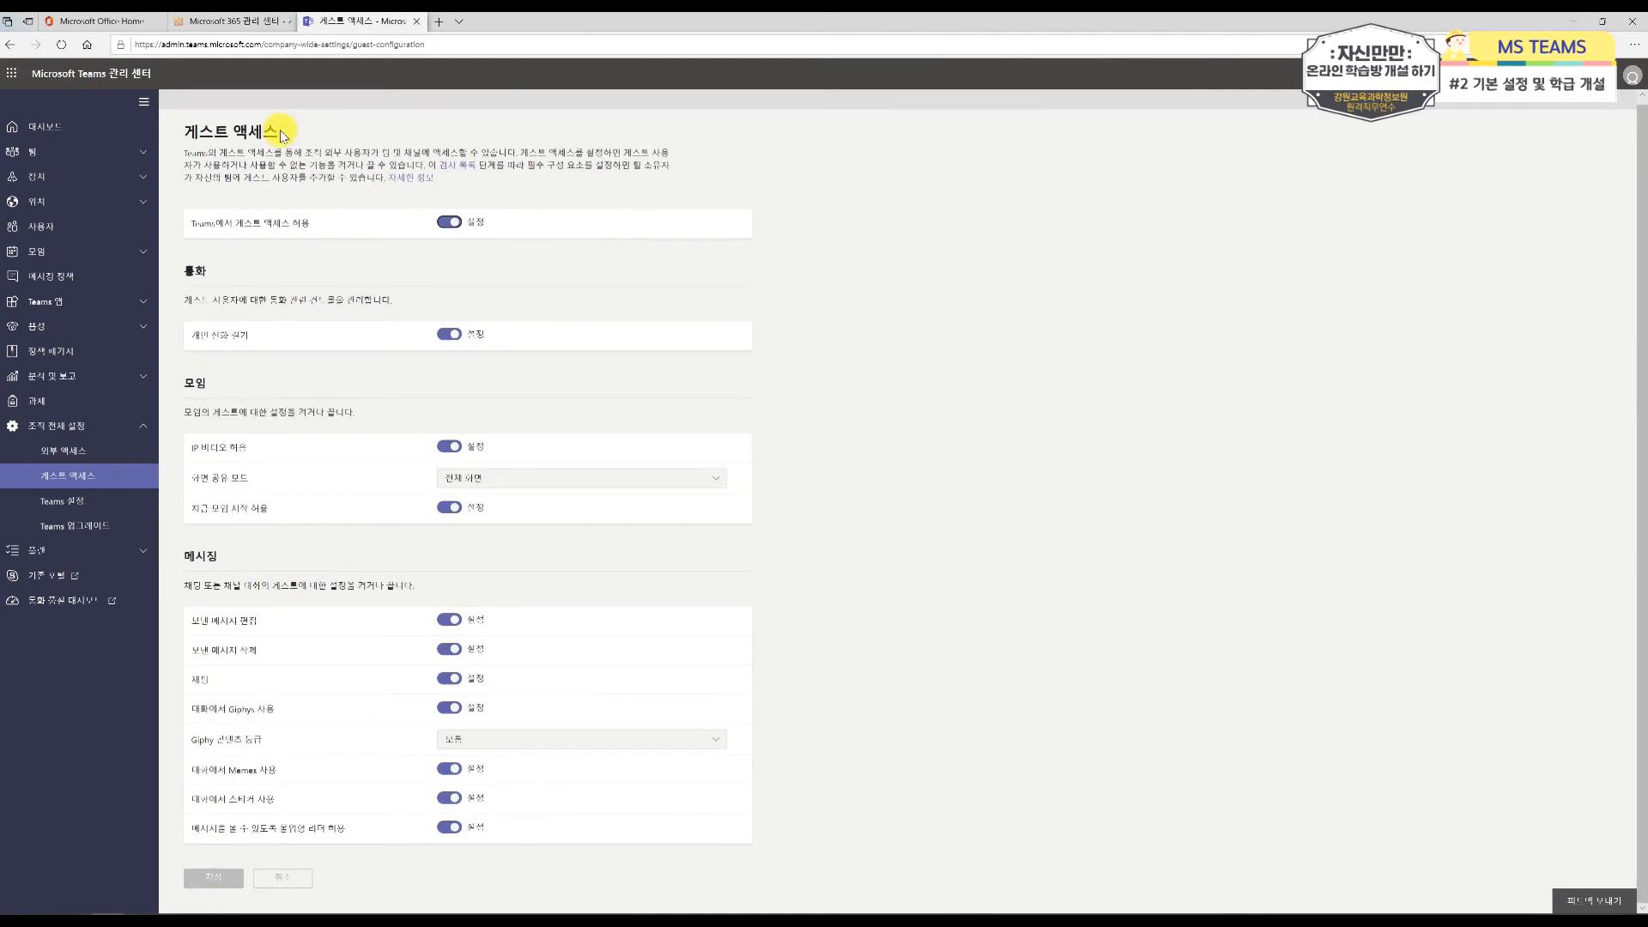
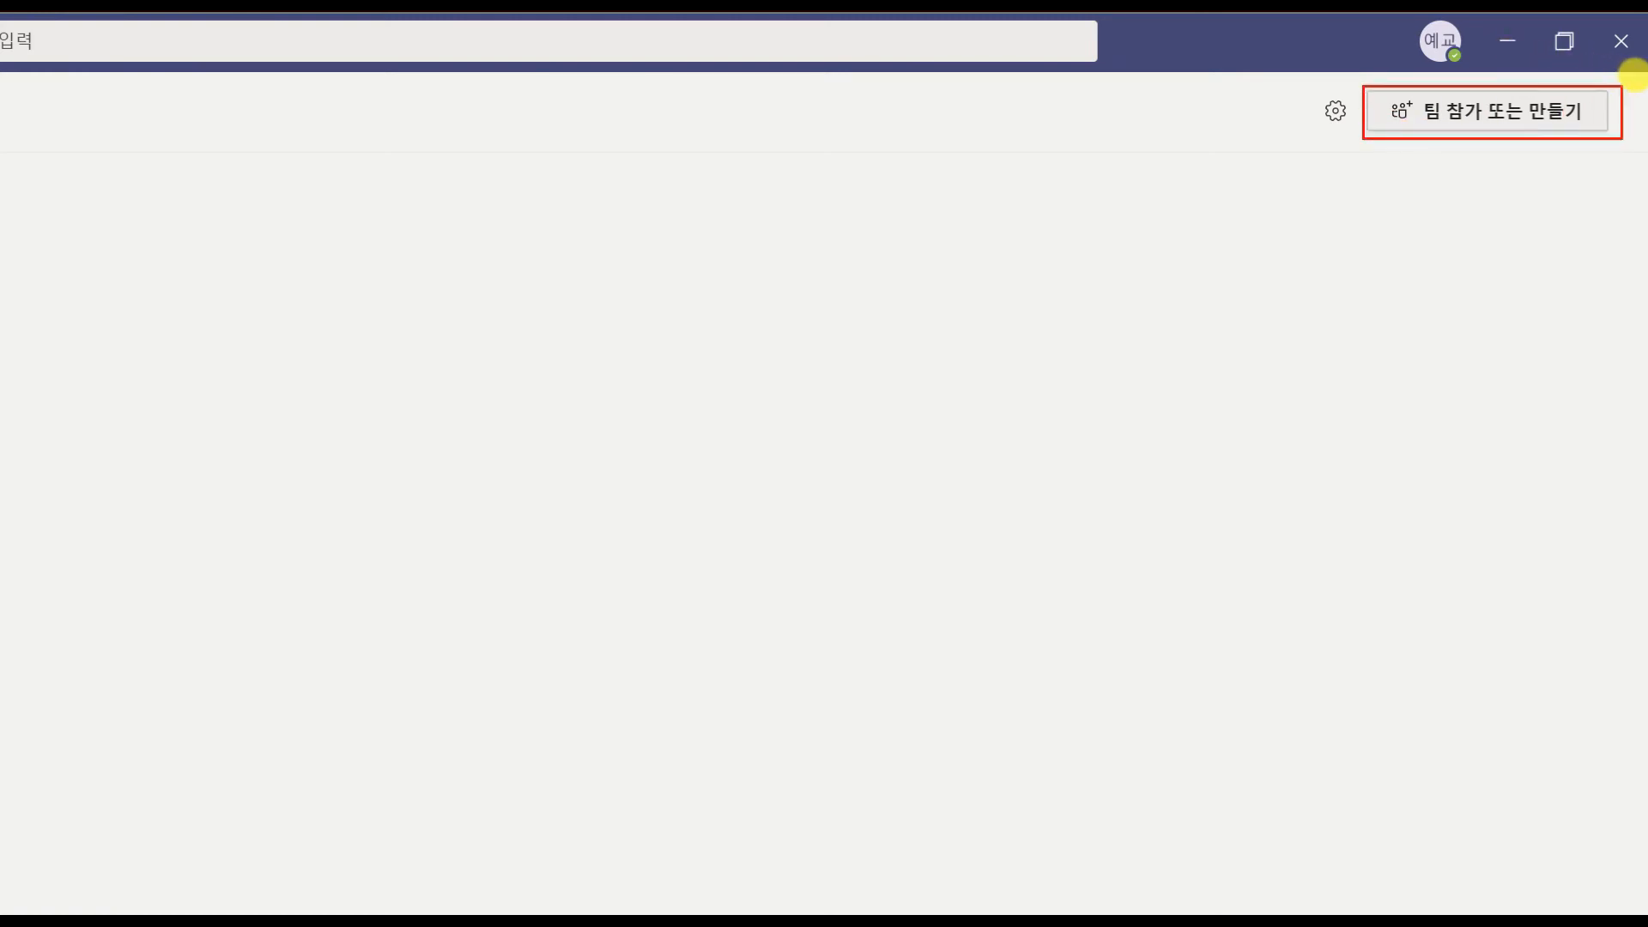
Step: In the Microsoft Teams desktop app, start creating a new team of the class type (수업)
{"action": "left_click", "coordinate": [1553, 116]}
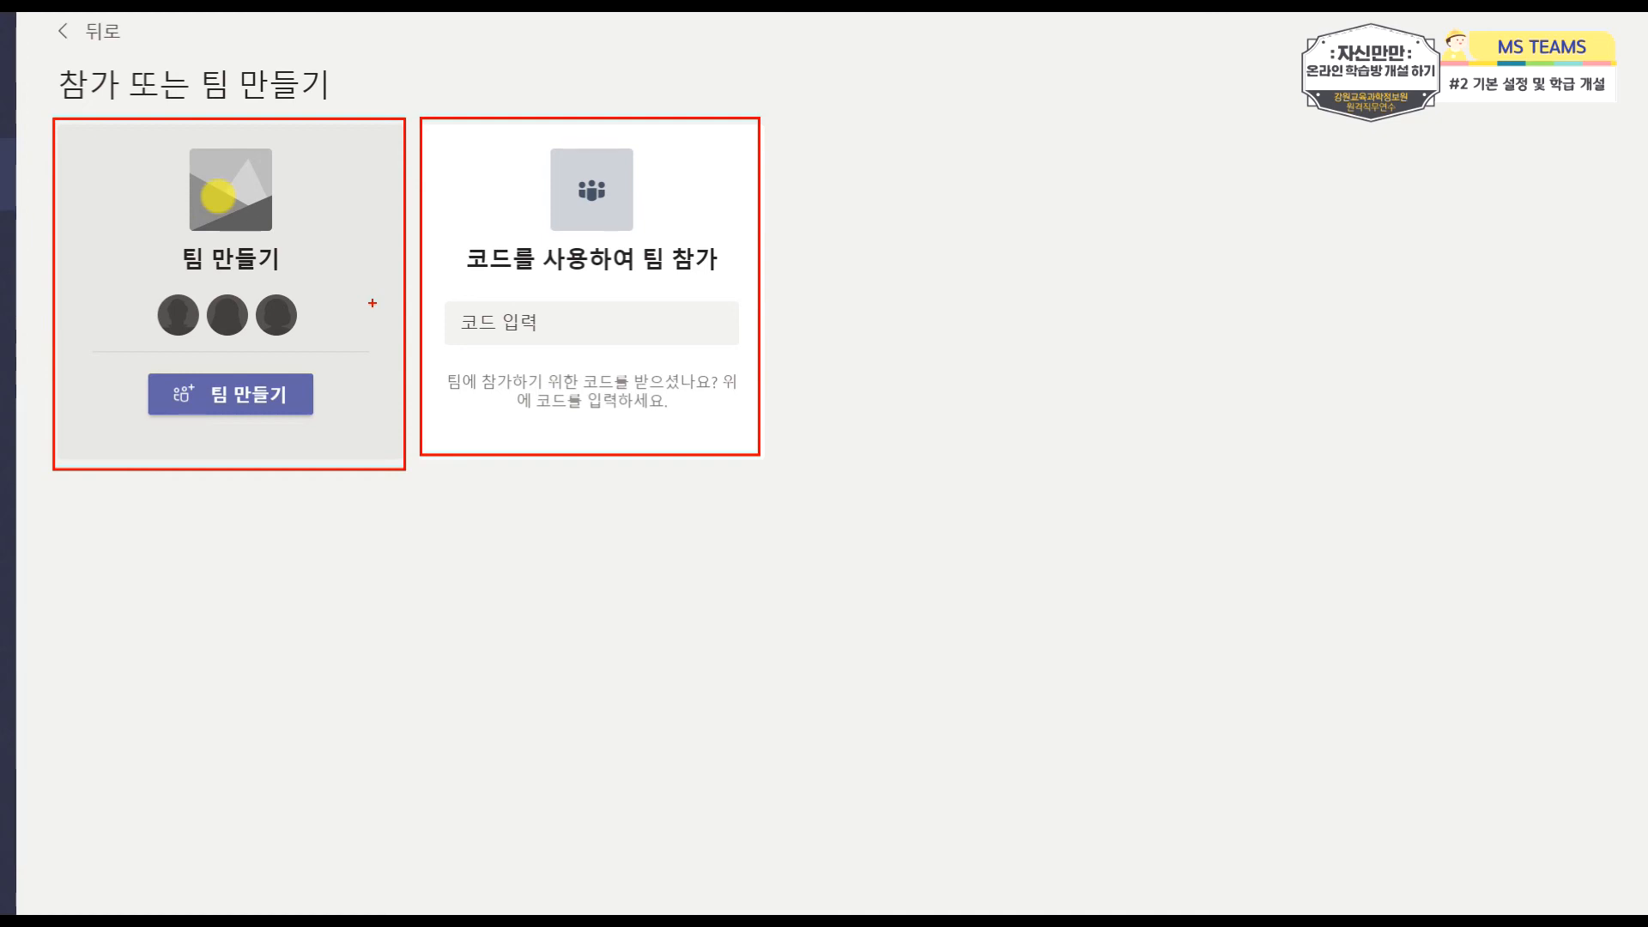
{"action": "mouse_move", "coordinate": [373, 303]}
{"action": "left_mouse_down"}
{"action": "mouse_move", "coordinate": [440, 274]}
{"action": "mouse_move", "coordinate": [477, 289]}
{"action": "mouse_move", "coordinate": [504, 335]}
{"action": "mouse_move", "coordinate": [734, 348]}
{"action": "left_mouse_up"}
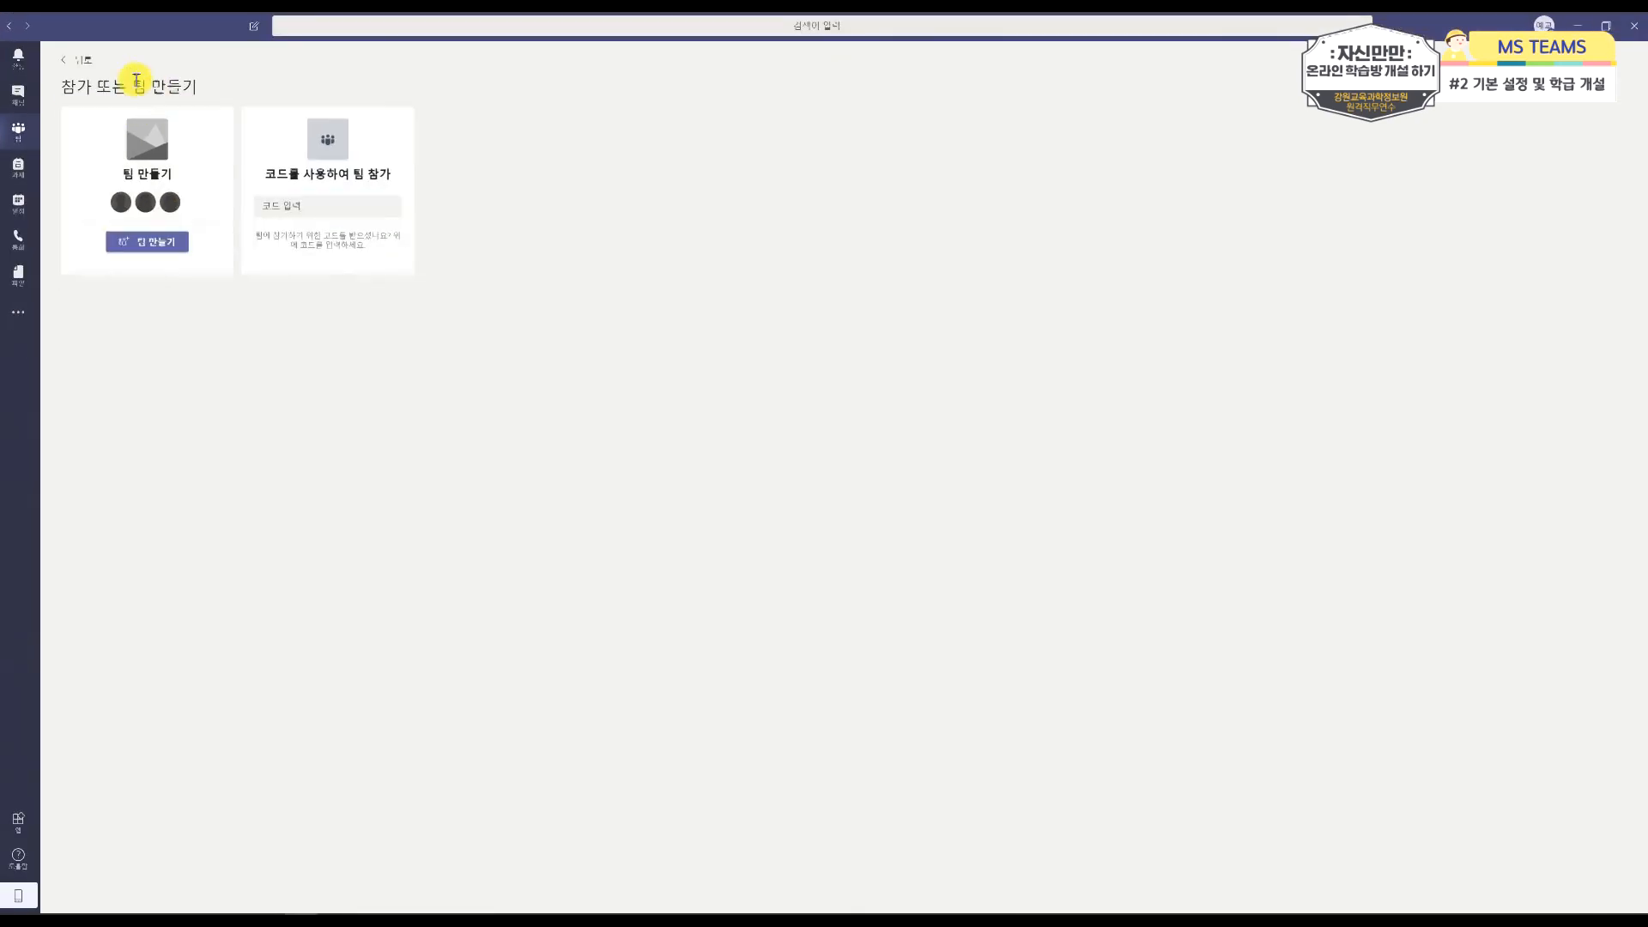
{"action": "left_click", "coordinate": [140, 239]}
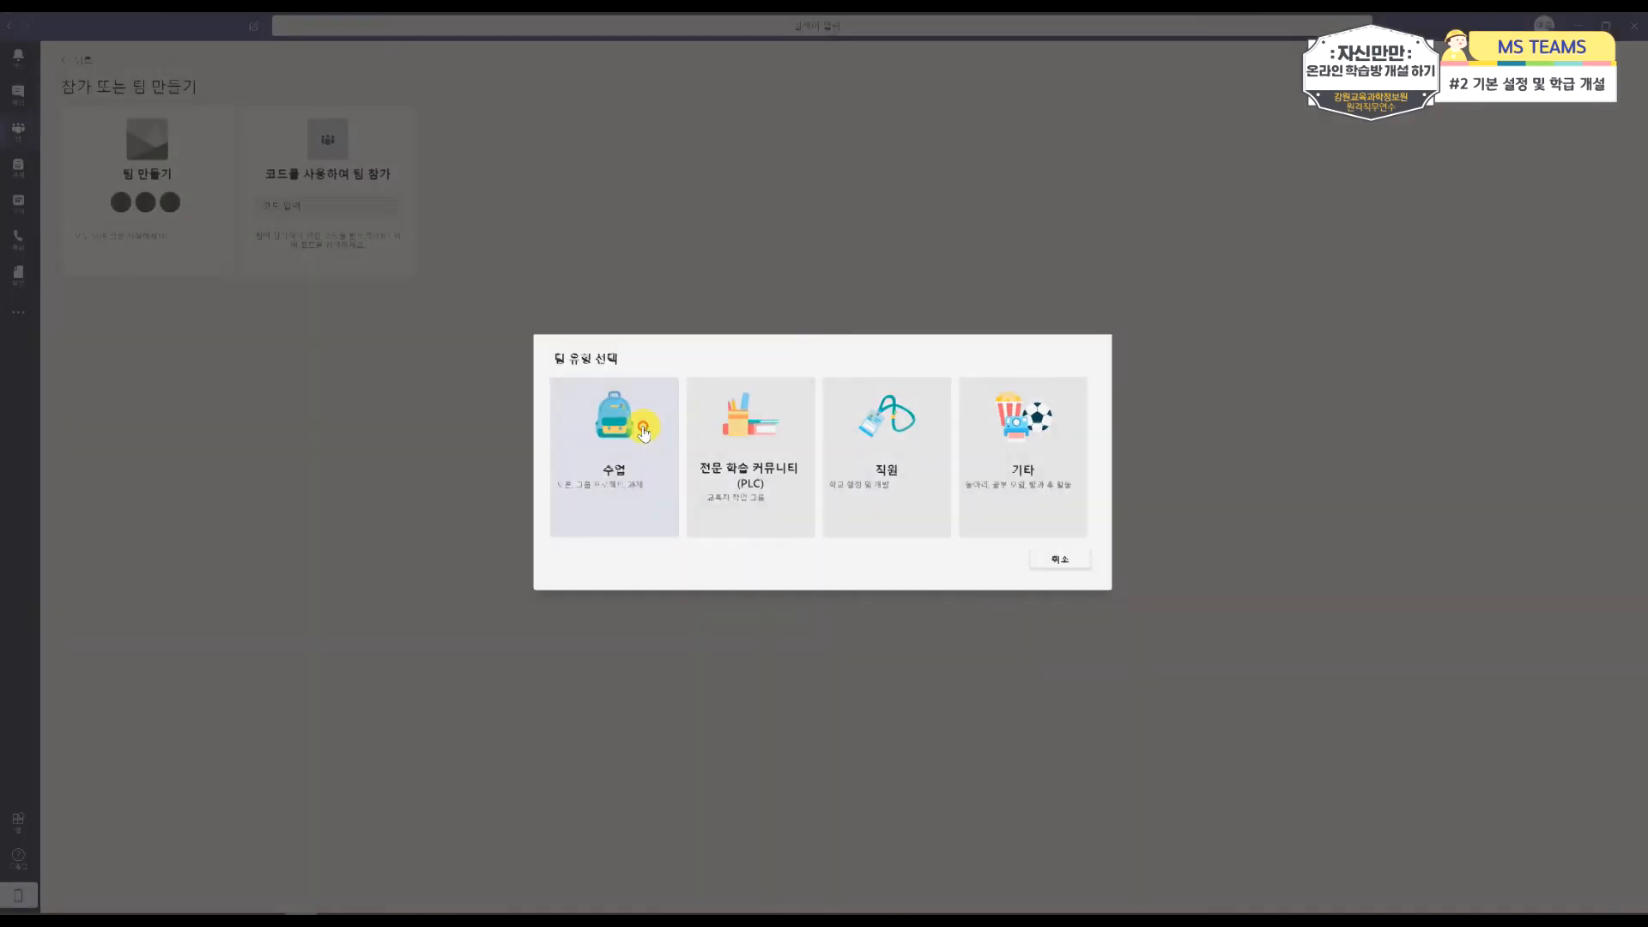
{"action": "left_click", "coordinate": [429, 406]}
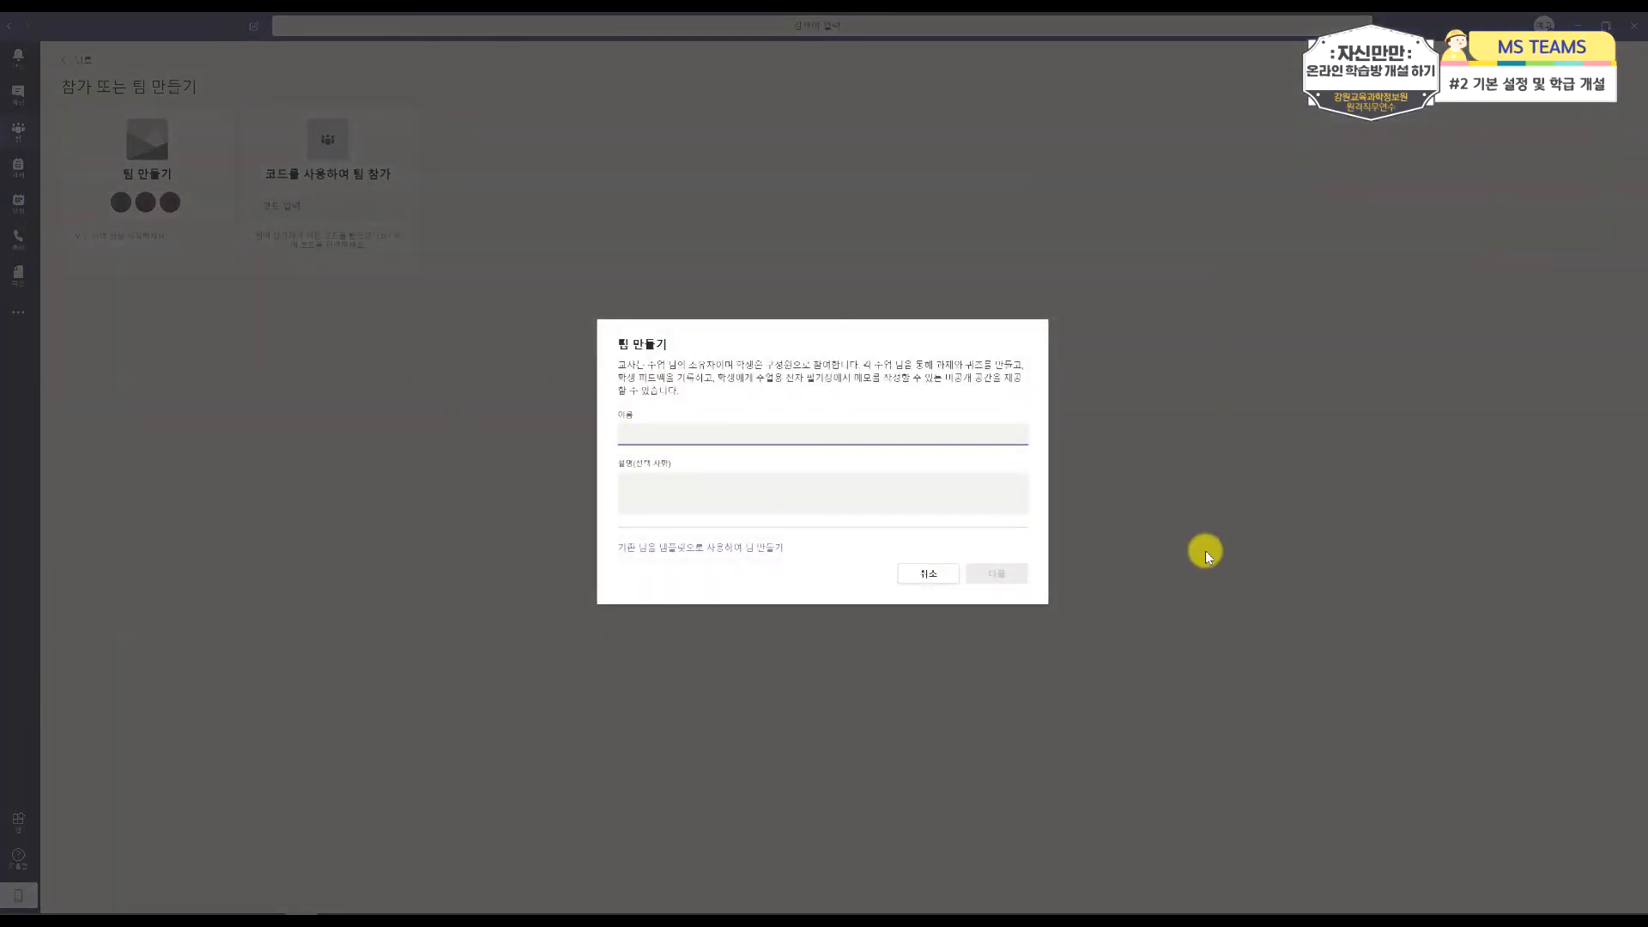
Step: Name the class team 3학년 1반, give it the description 3학년 1반 온라인 학급입니다, and continue to adding people
{"action": "type", "text": "학년 1반"}
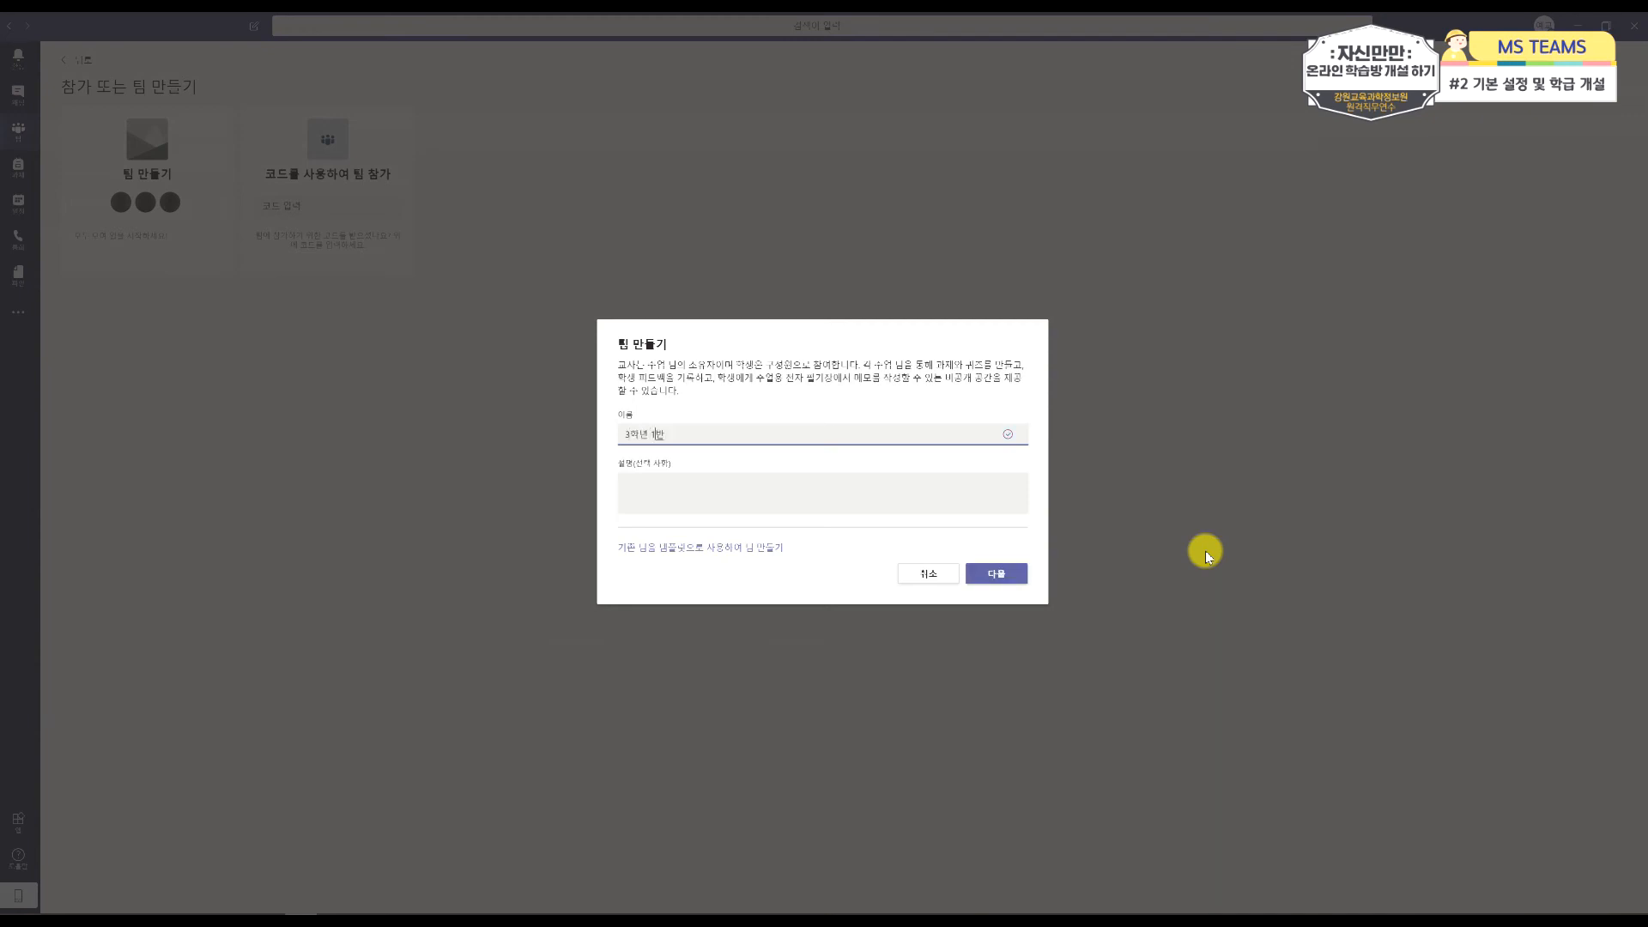
{"action": "key", "text": "Tab"}
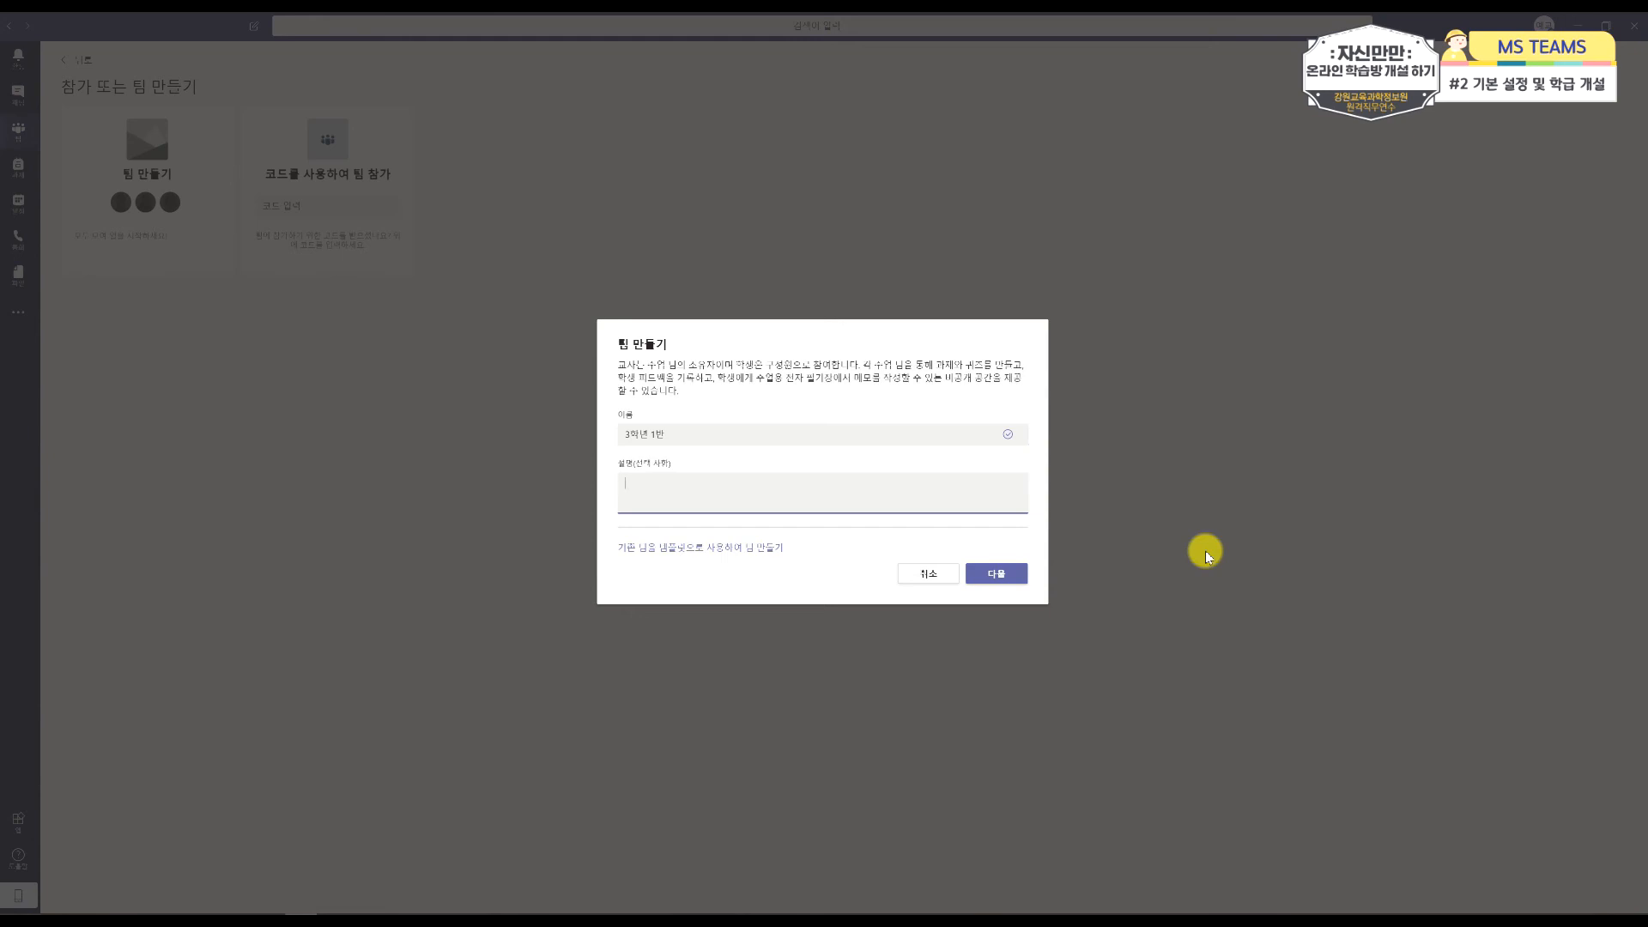
{"action": "type", "text": "3학ㄴ 1반 온라인 학그입니다"}
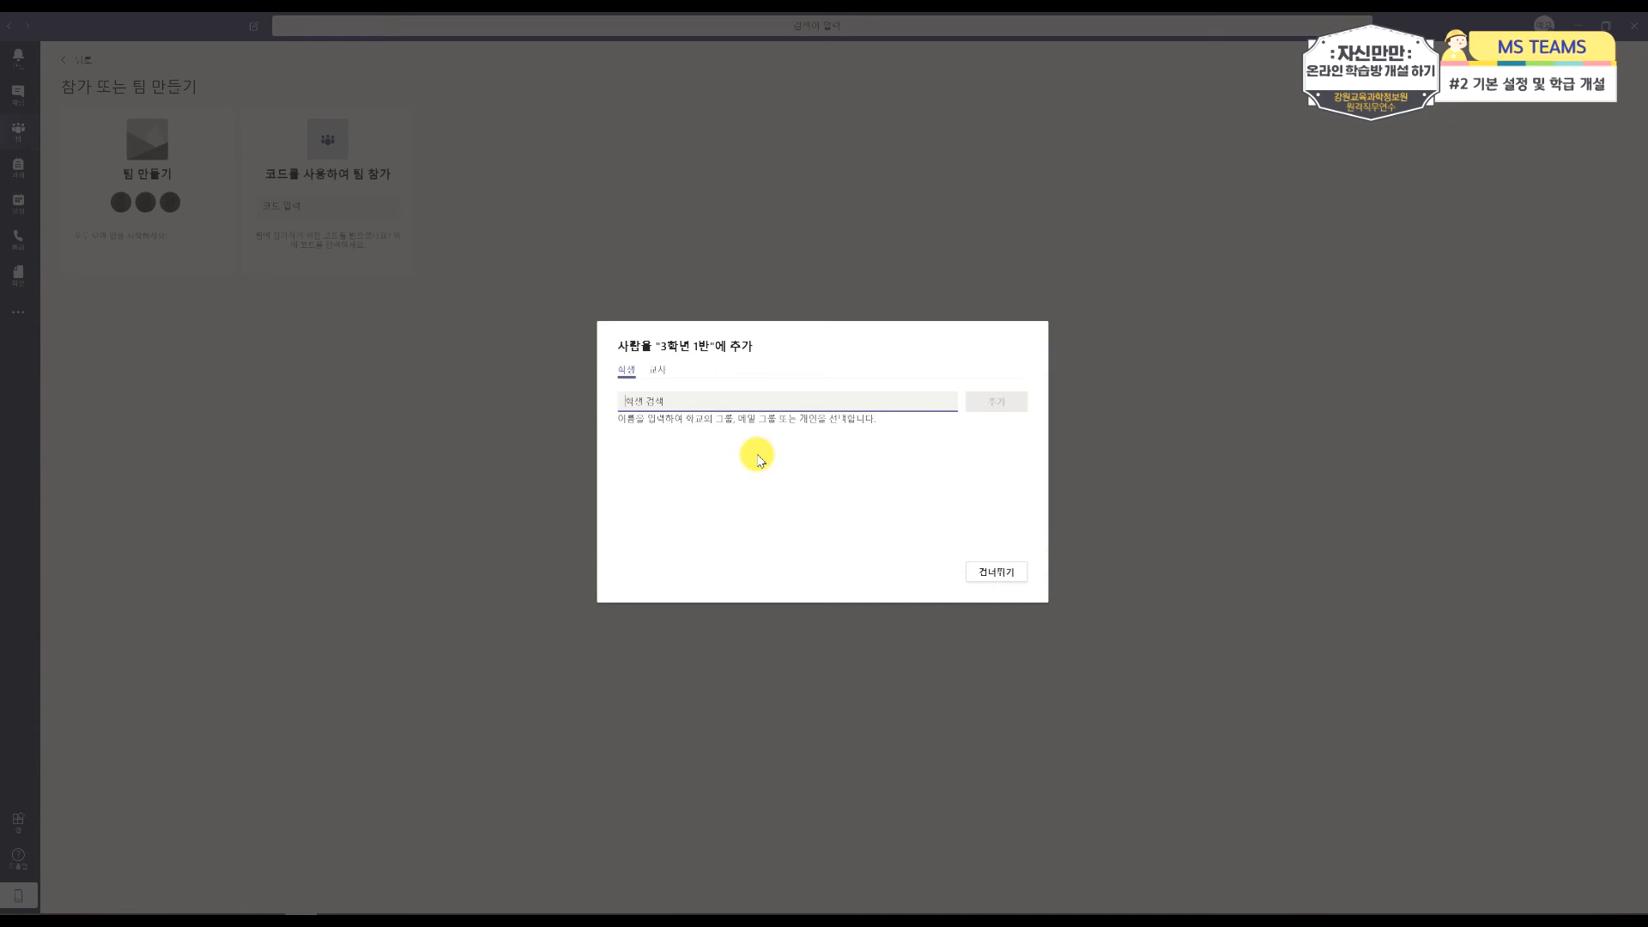
Step: Search for students by the shared part of their names, 행복, and select three of them as members of the class team
{"action": "type", "text": "행복"}
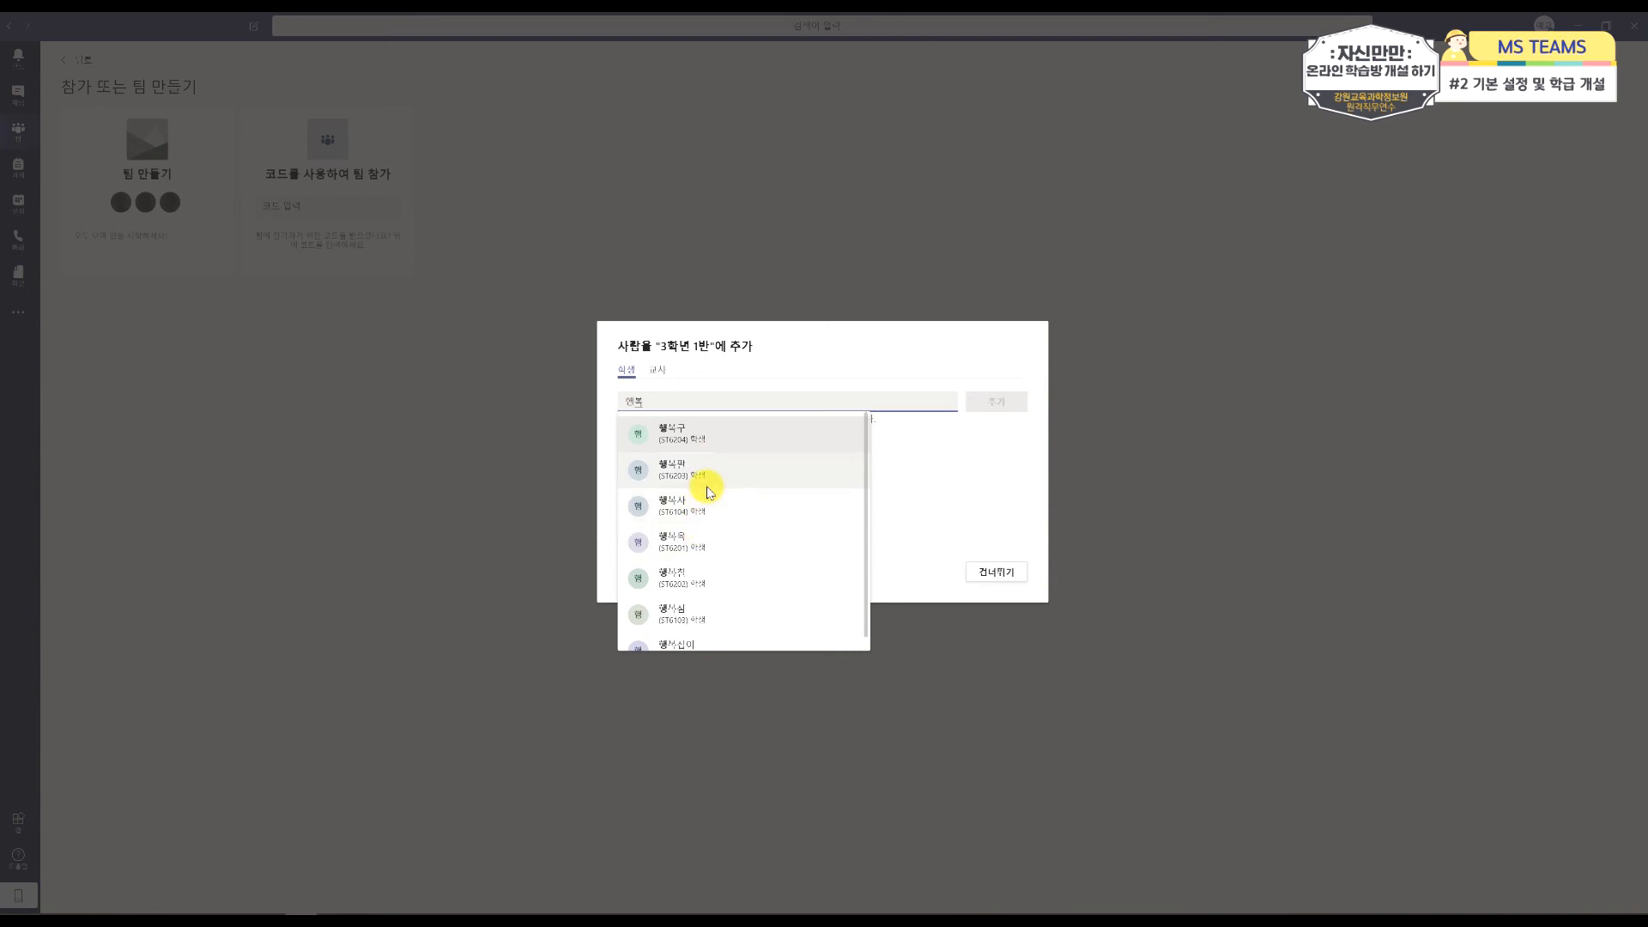
{"action": "left_click", "coordinate": [686, 512]}
{"action": "type", "text": "행복"}
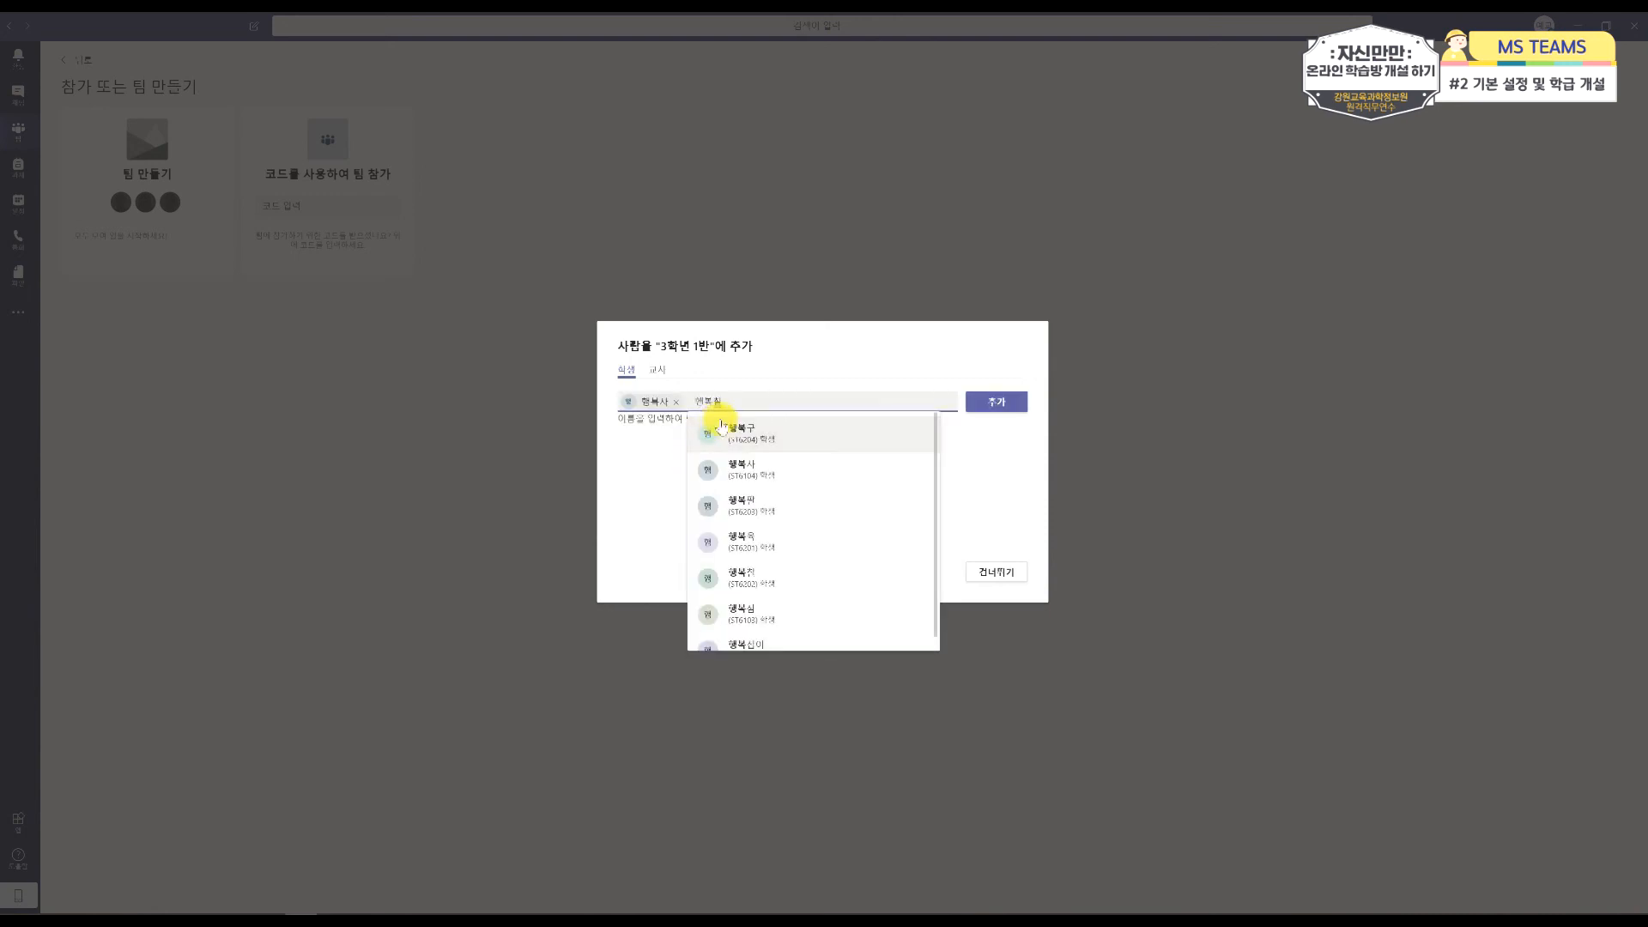
{"action": "left_click", "coordinate": [770, 562]}
{"action": "type", "text": "행"}
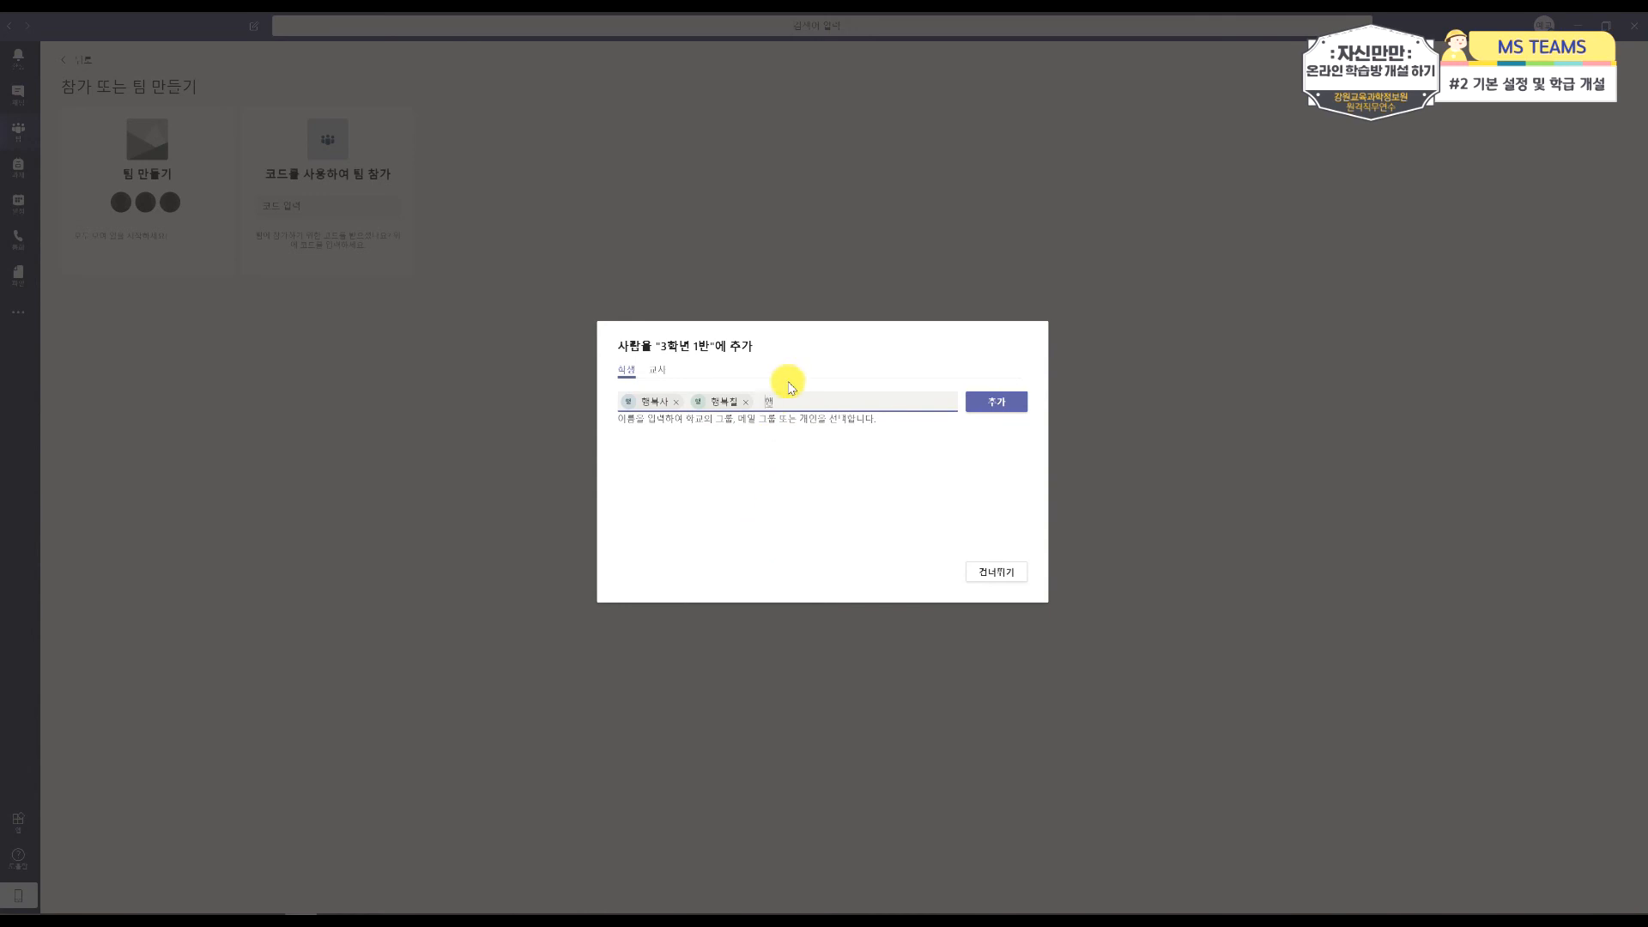
{"action": "type", "text": "복구"}
{"action": "left_click", "coordinate": [816, 429]}
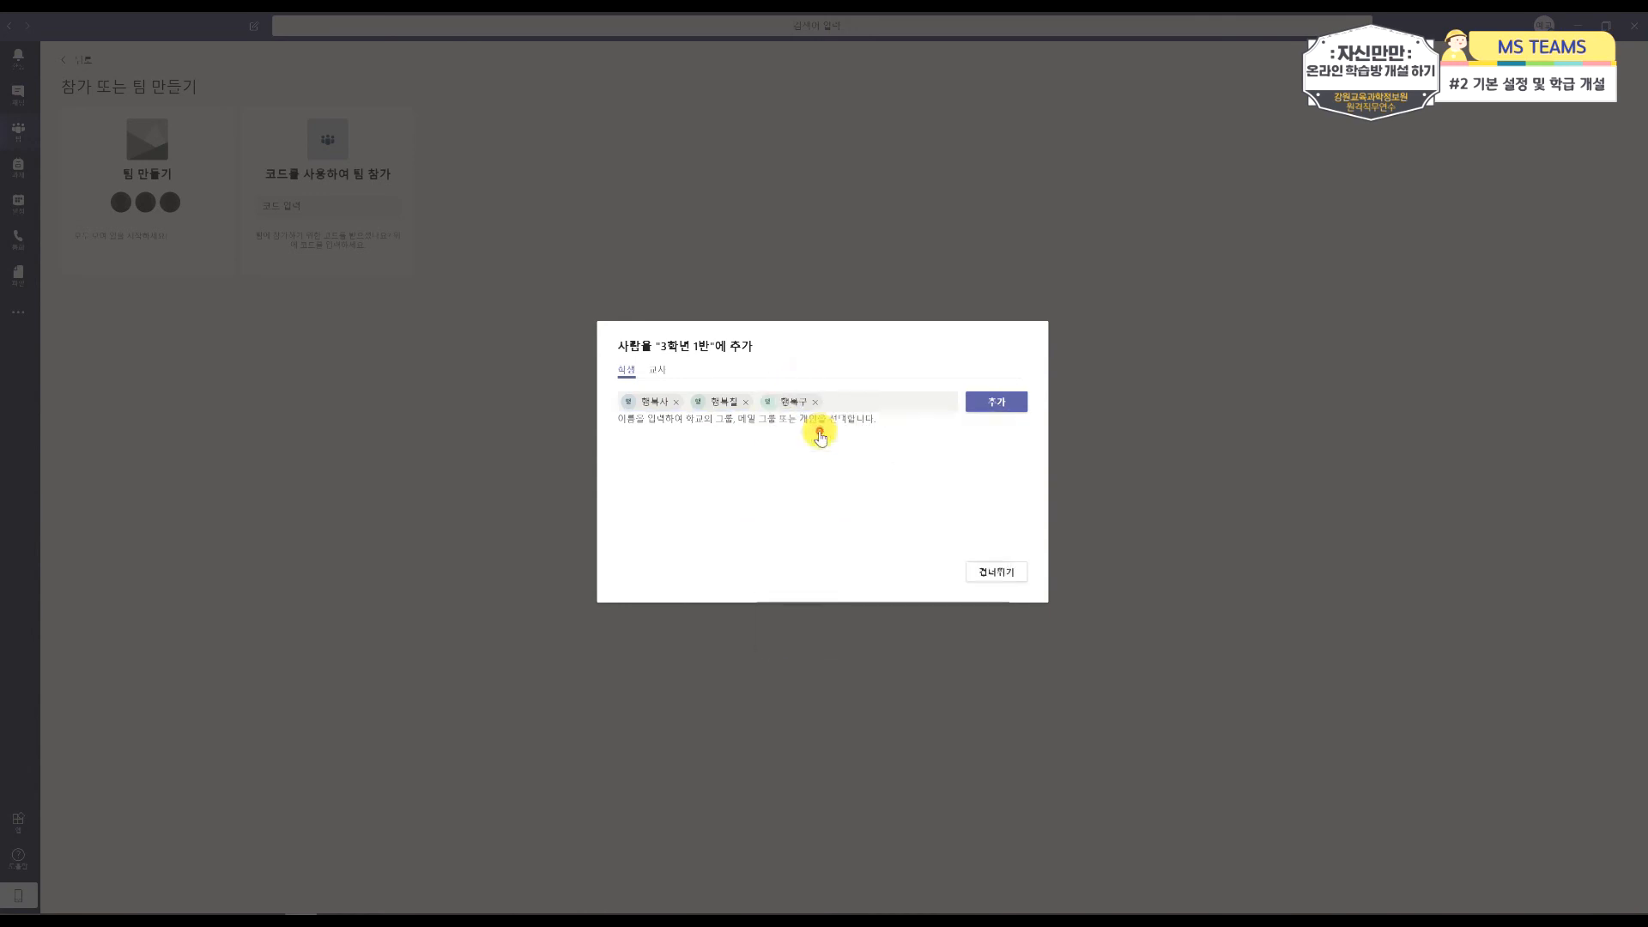
{"action": "left_click", "coordinate": [849, 401]}
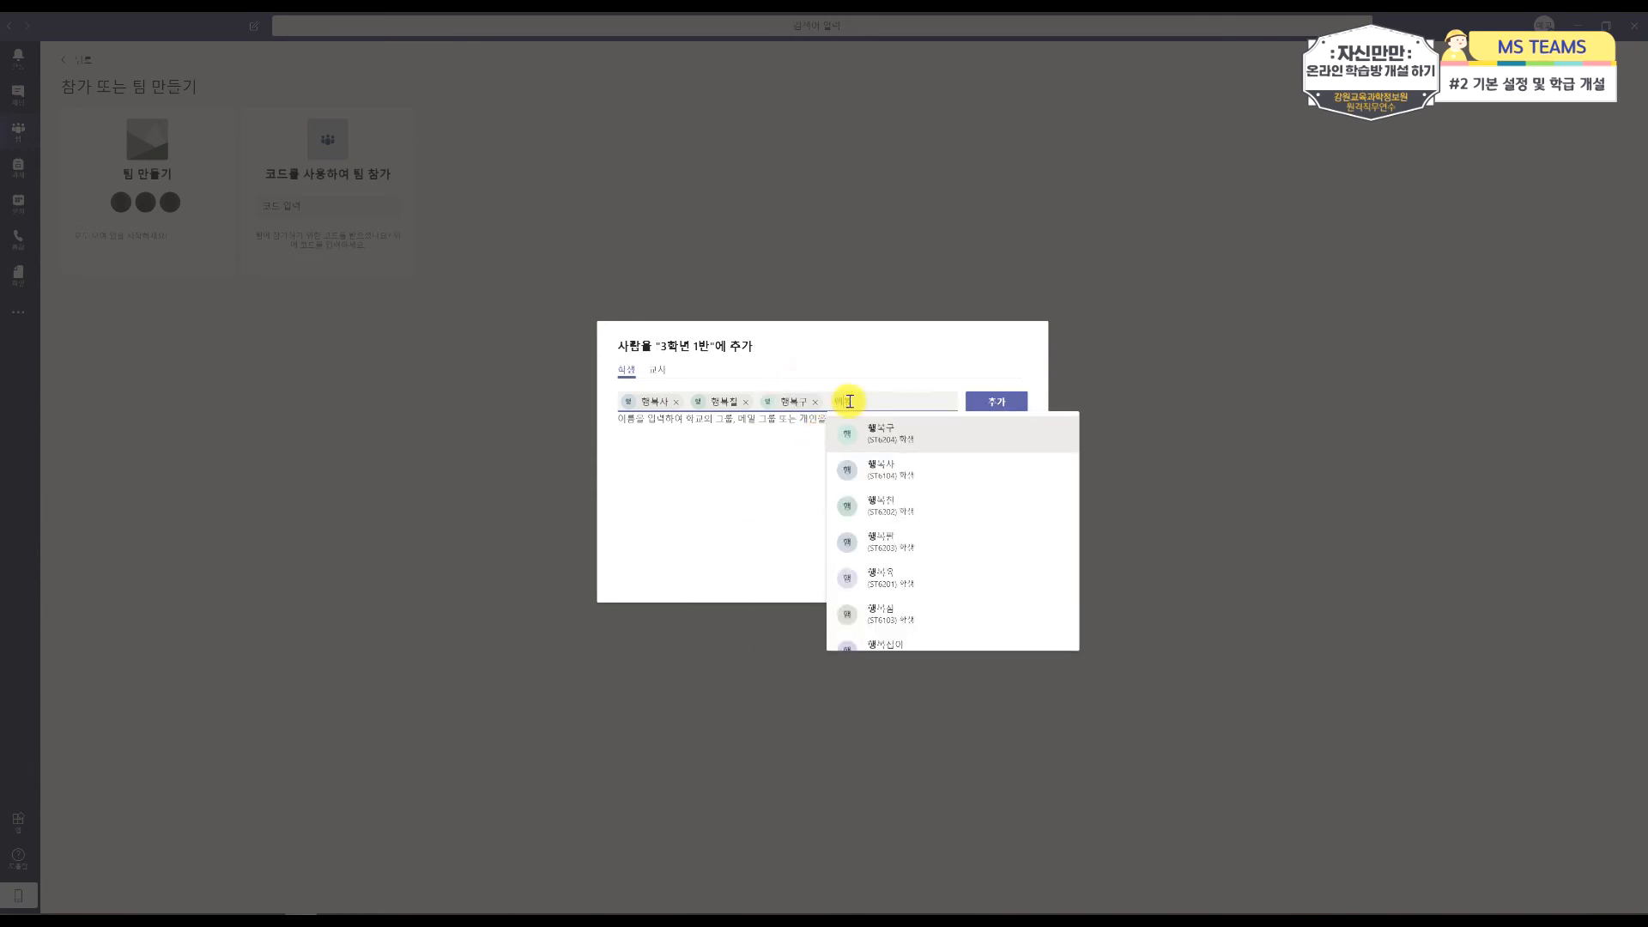
{"action": "left_click", "coordinate": [893, 438]}
{"action": "left_click", "coordinate": [885, 402]}
{"action": "type", "text": "ㅎㅐㅇ복심"}
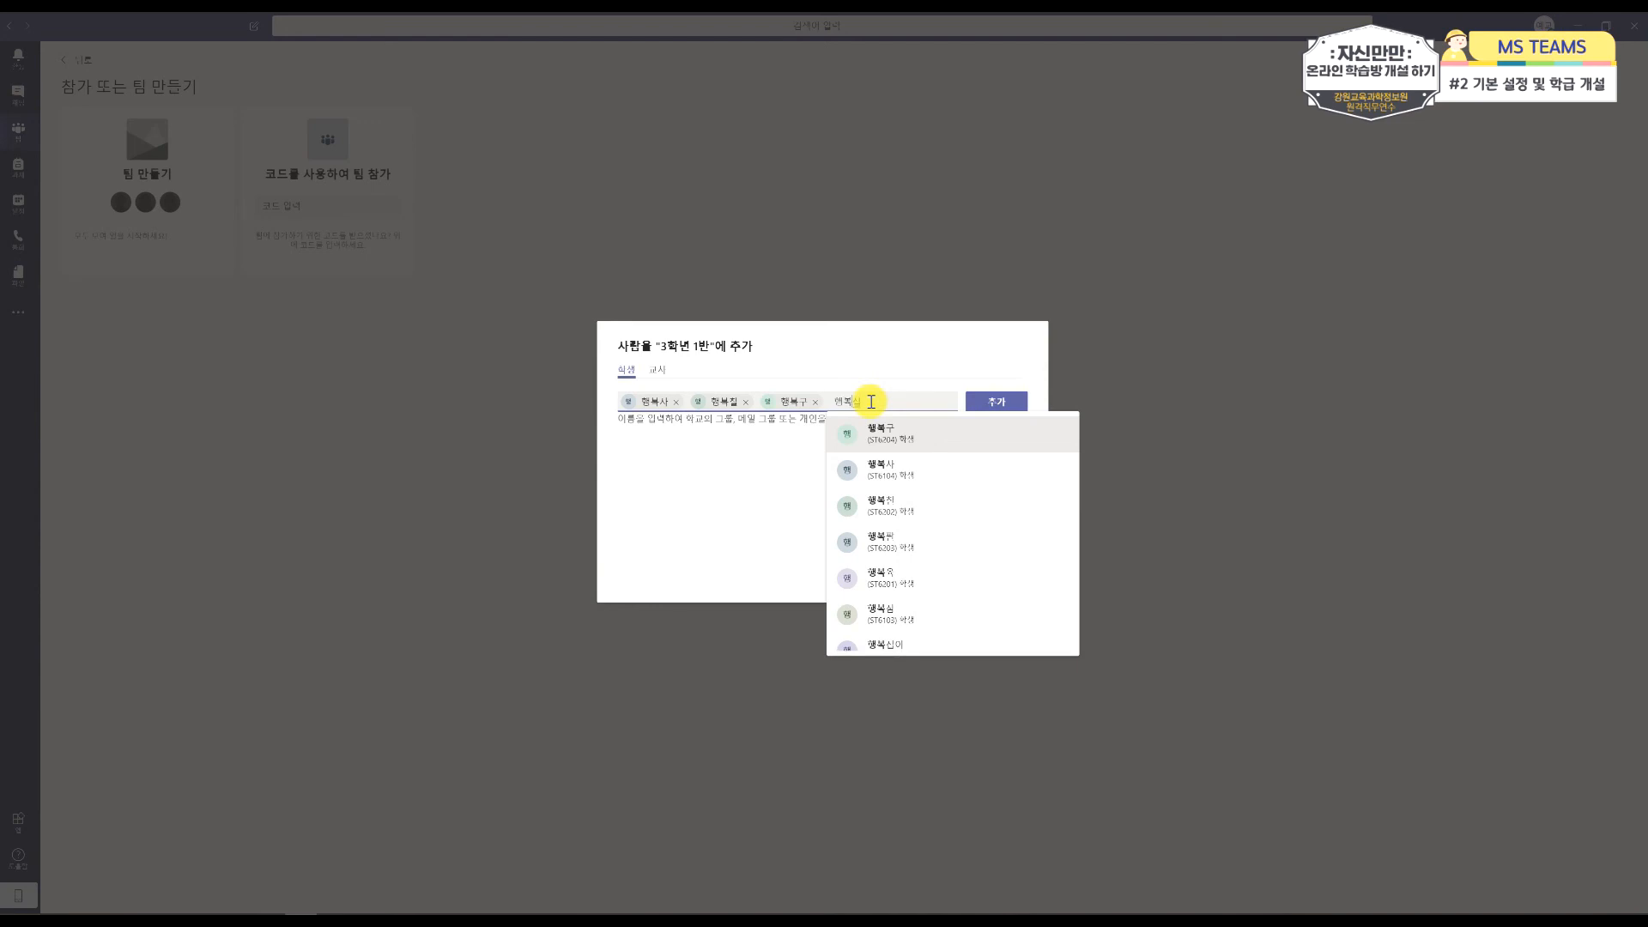
{"action": "scroll", "coordinate": [905, 551], "scroll_direction": "down", "scroll_amount": 3}
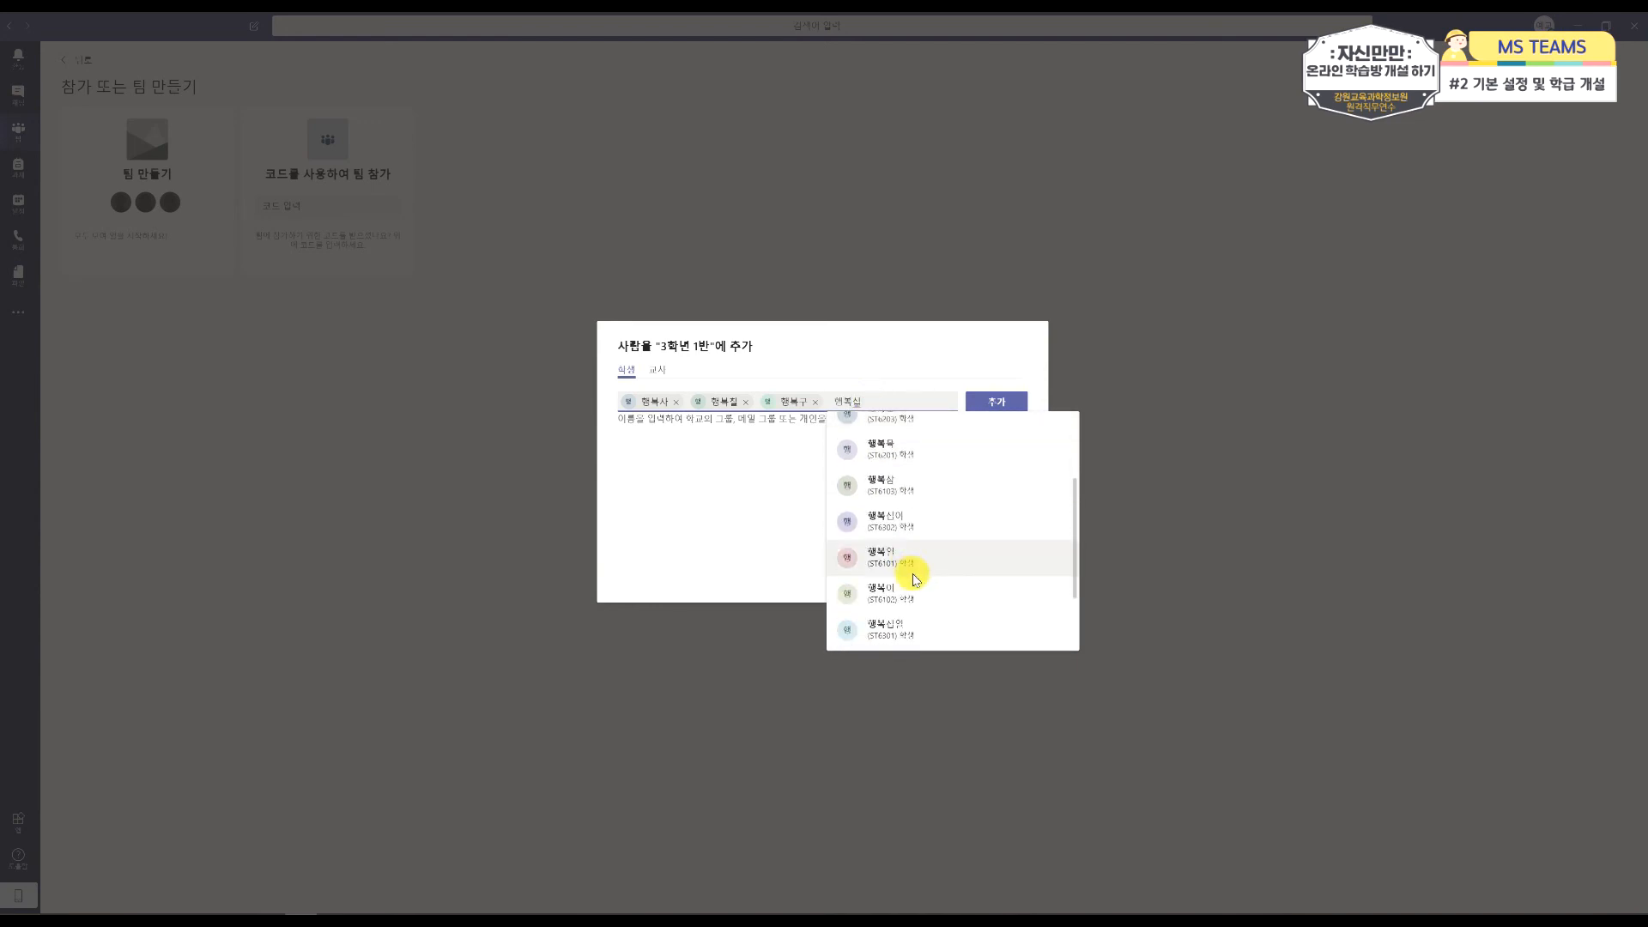
{"action": "scroll", "coordinate": [910, 558], "scroll_direction": "down", "scroll_amount": 1}
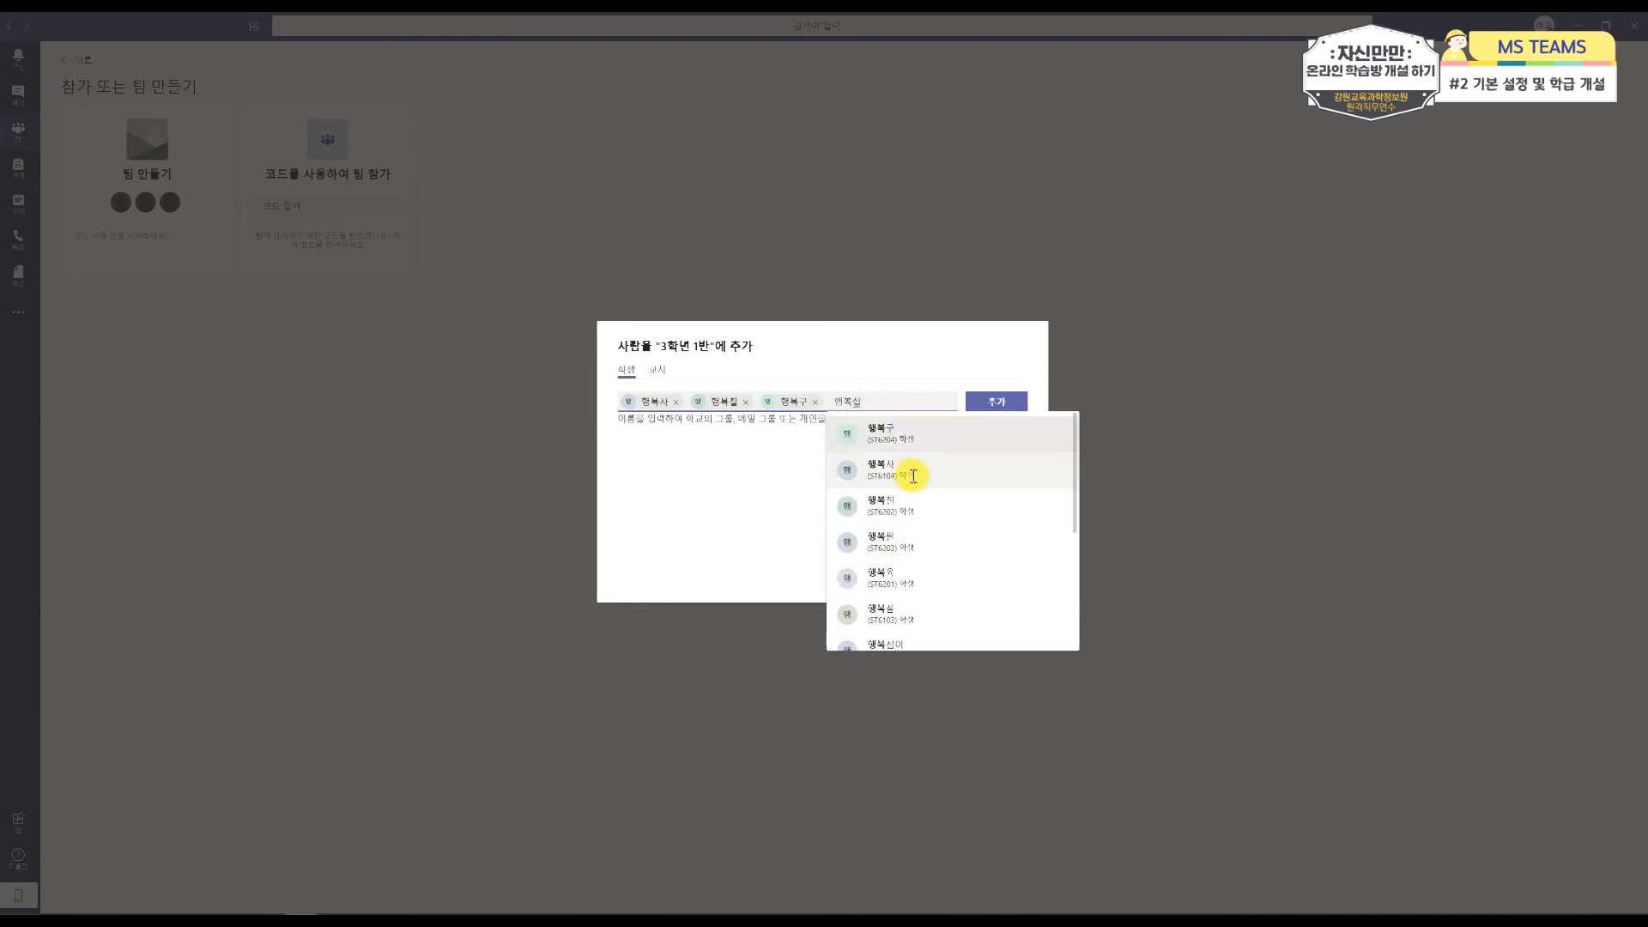
{"action": "left_click", "coordinate": [901, 490]}
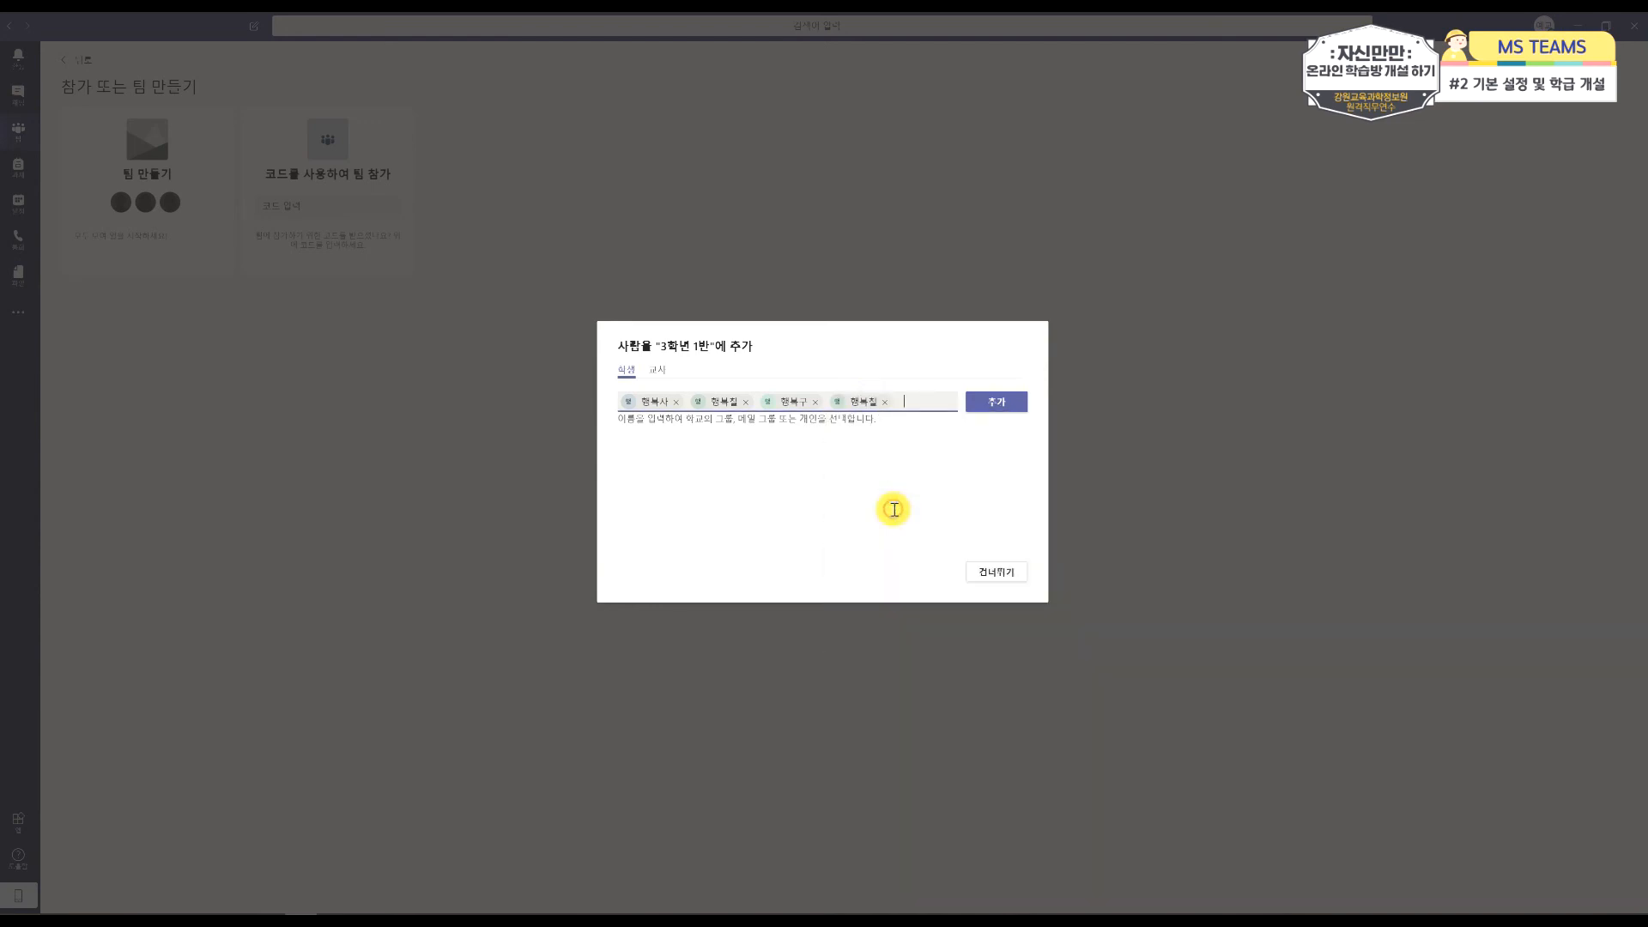
{"action": "left_click", "coordinate": [885, 402]}
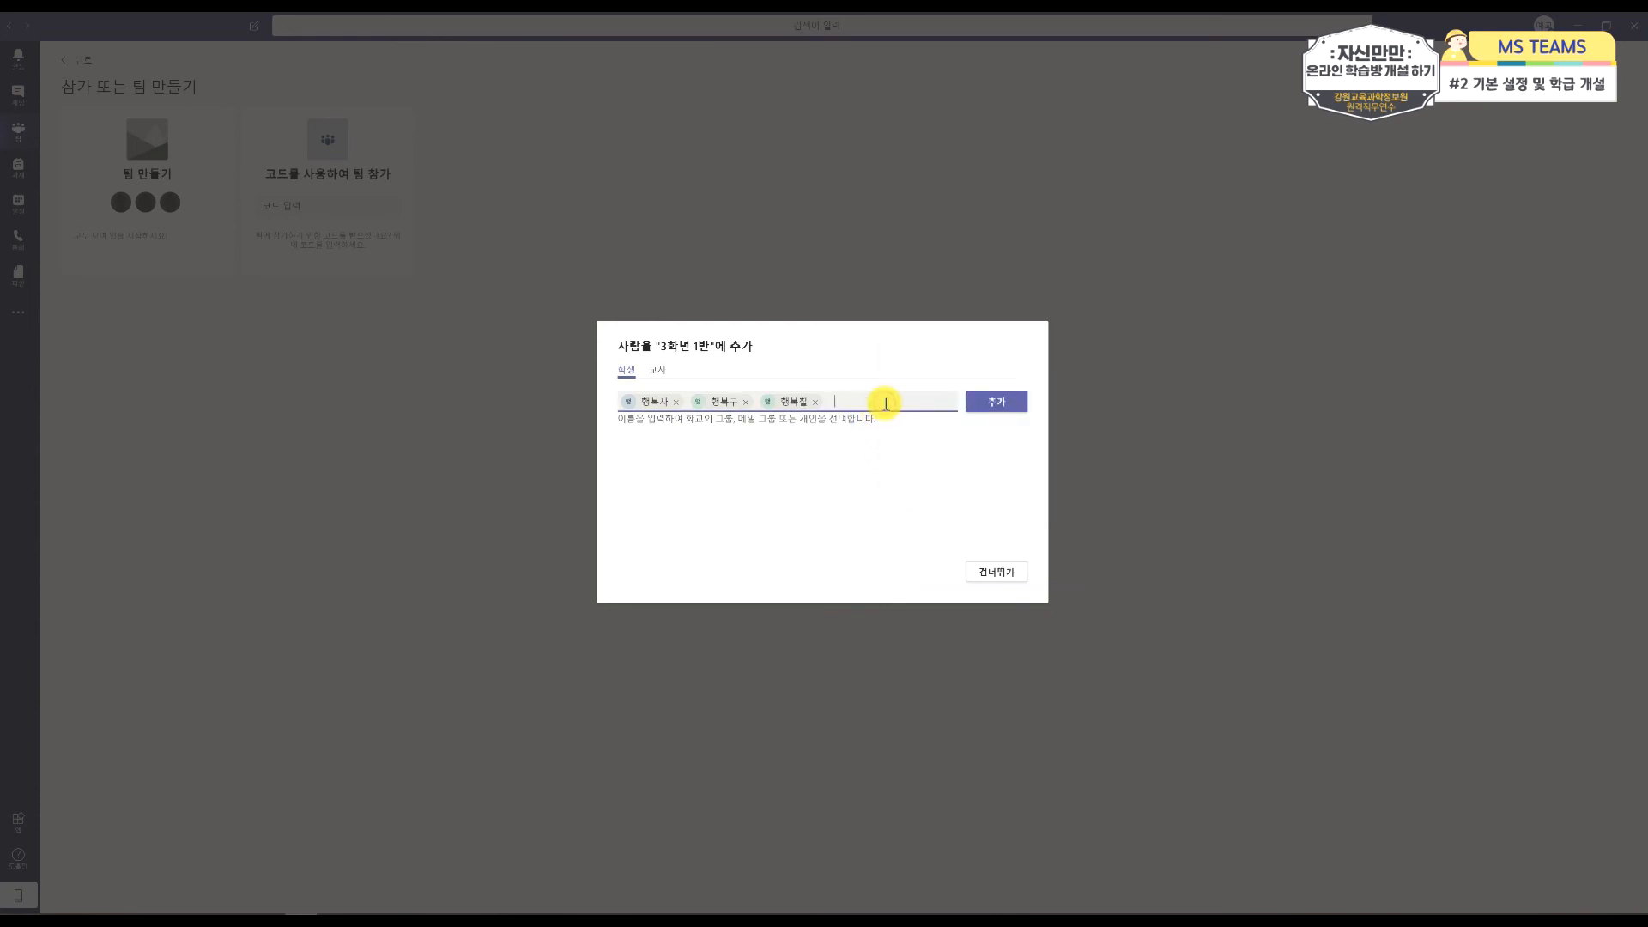
Step: Select a fourth student and the guest test account, and add all the selected people to the class team as students
{"action": "type", "text": "행복"}
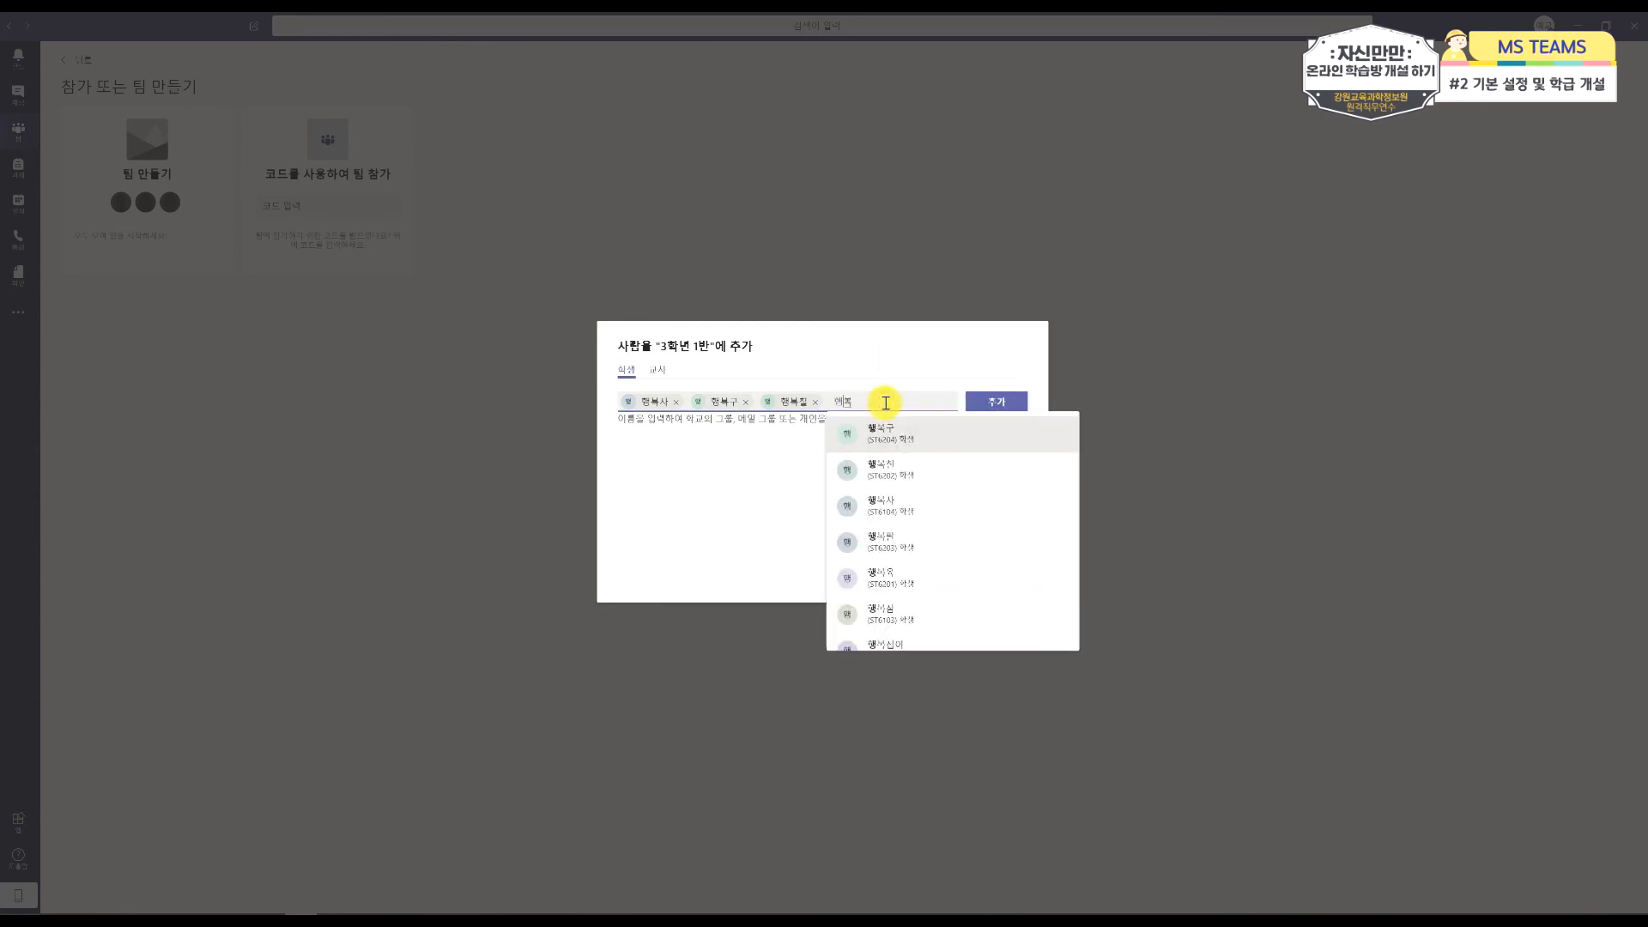
{"action": "type", "text": "팔"}
{"action": "left_click", "coordinate": [936, 536]}
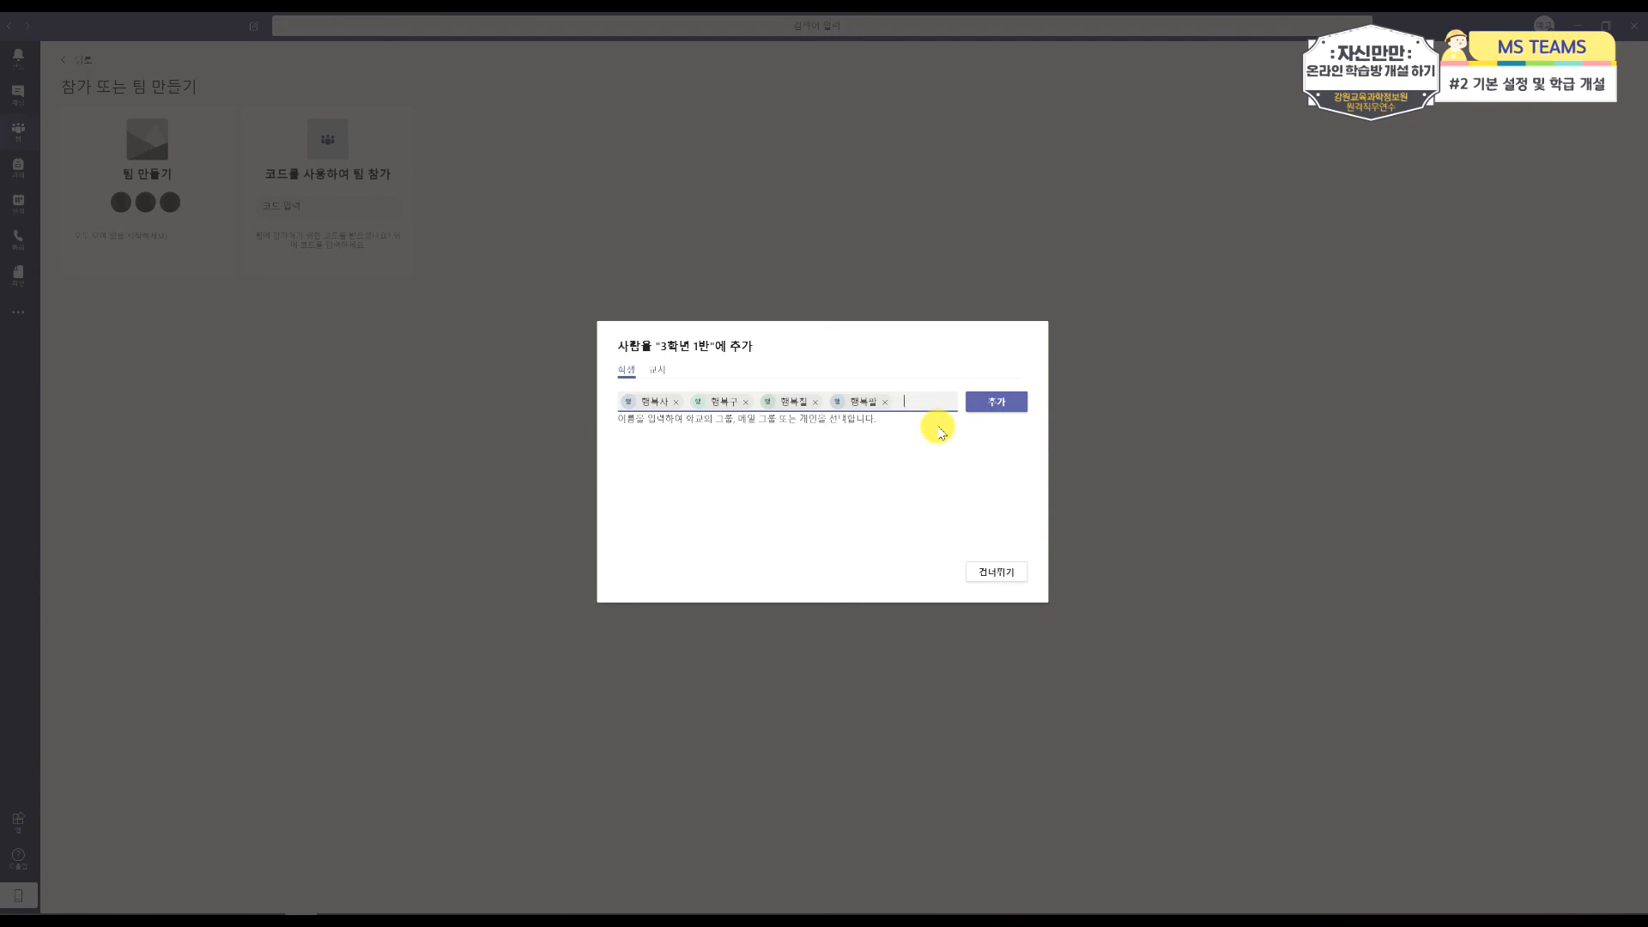
{"action": "type", "text": "테스트"}
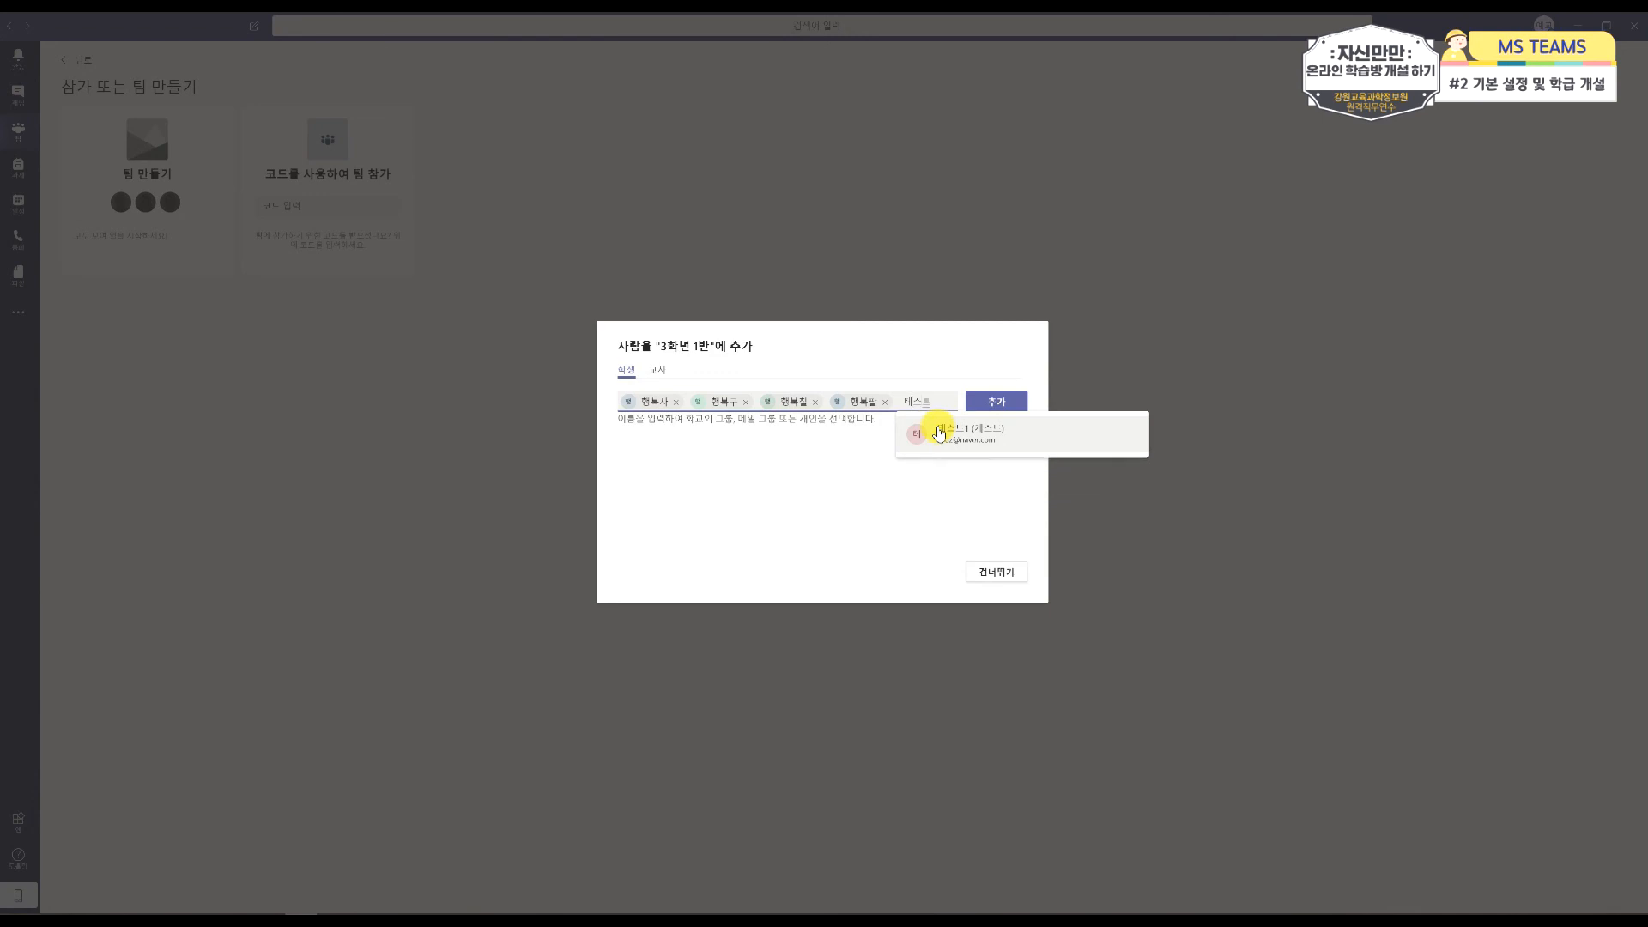
{"action": "left_click", "coordinate": [989, 447]}
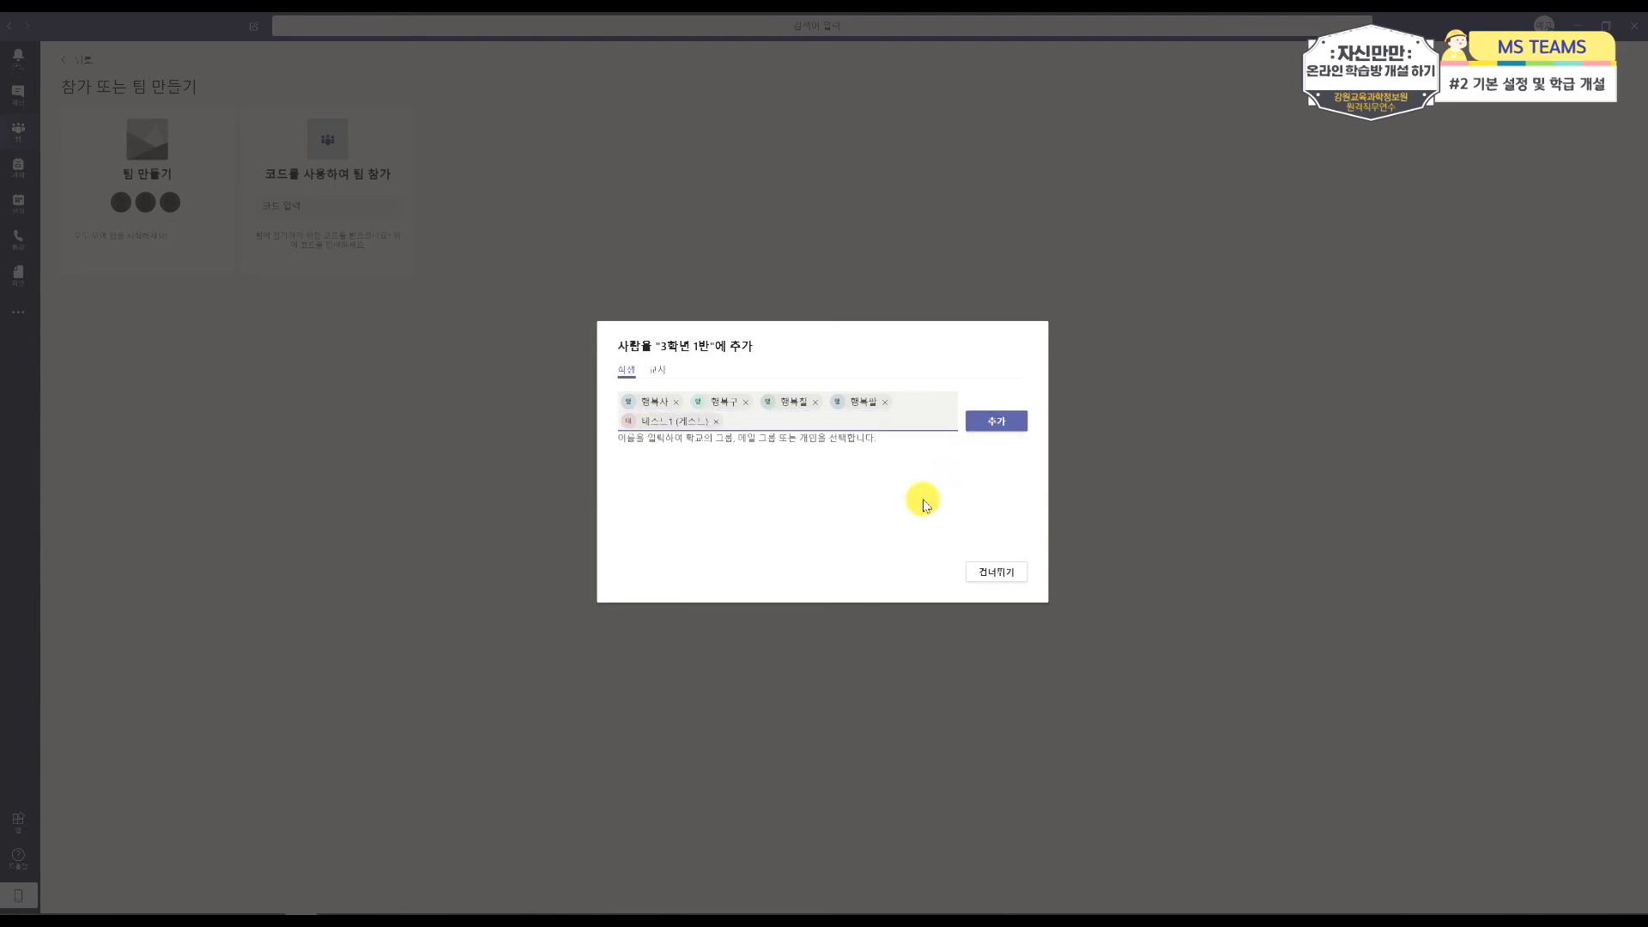
{"action": "left_click", "coordinate": [981, 432]}
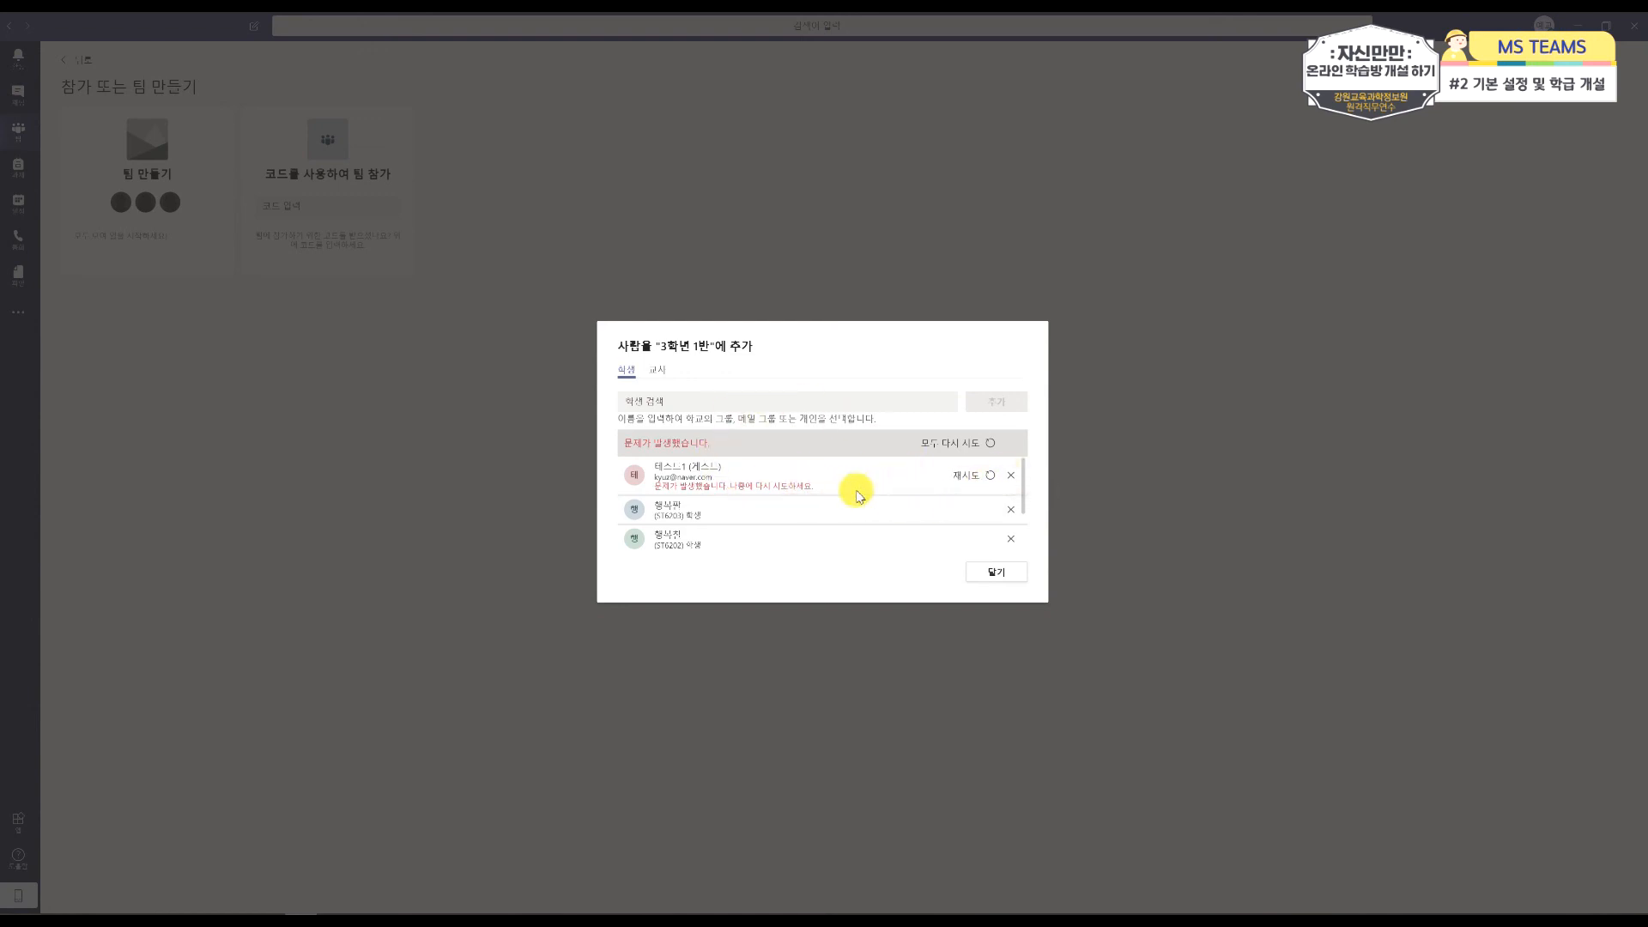
Step: Remove the guest test account from the student list, check the teacher list without adding anyone, and finish adding people
{"action": "left_click", "coordinate": [1012, 478]}
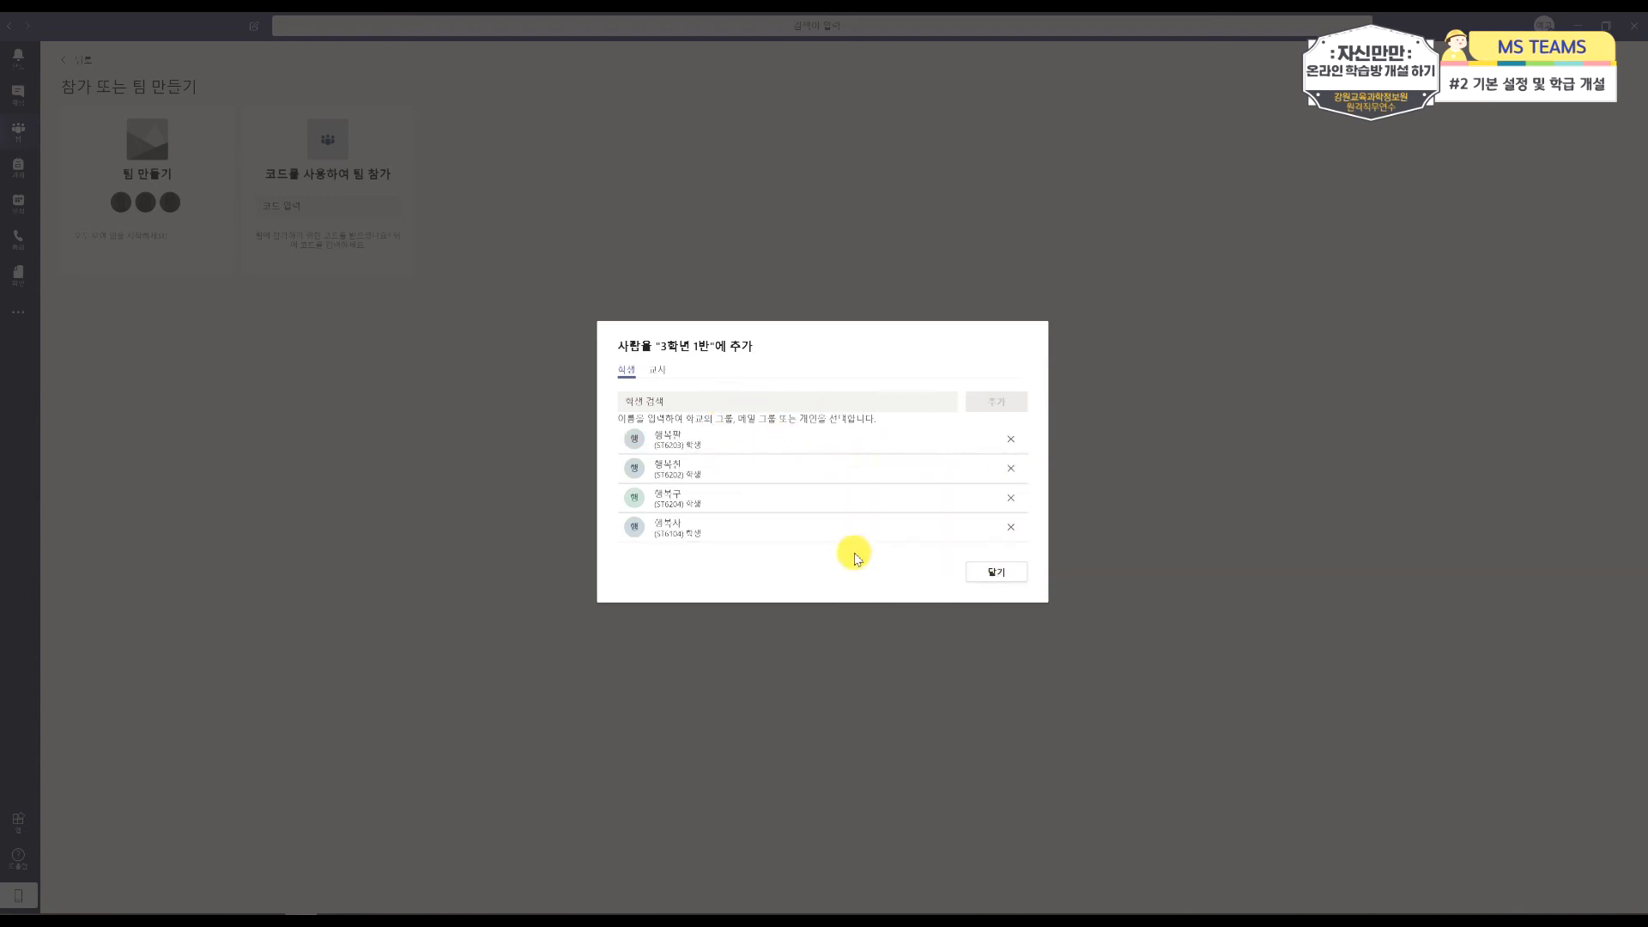
{"action": "left_click", "coordinate": [661, 373]}
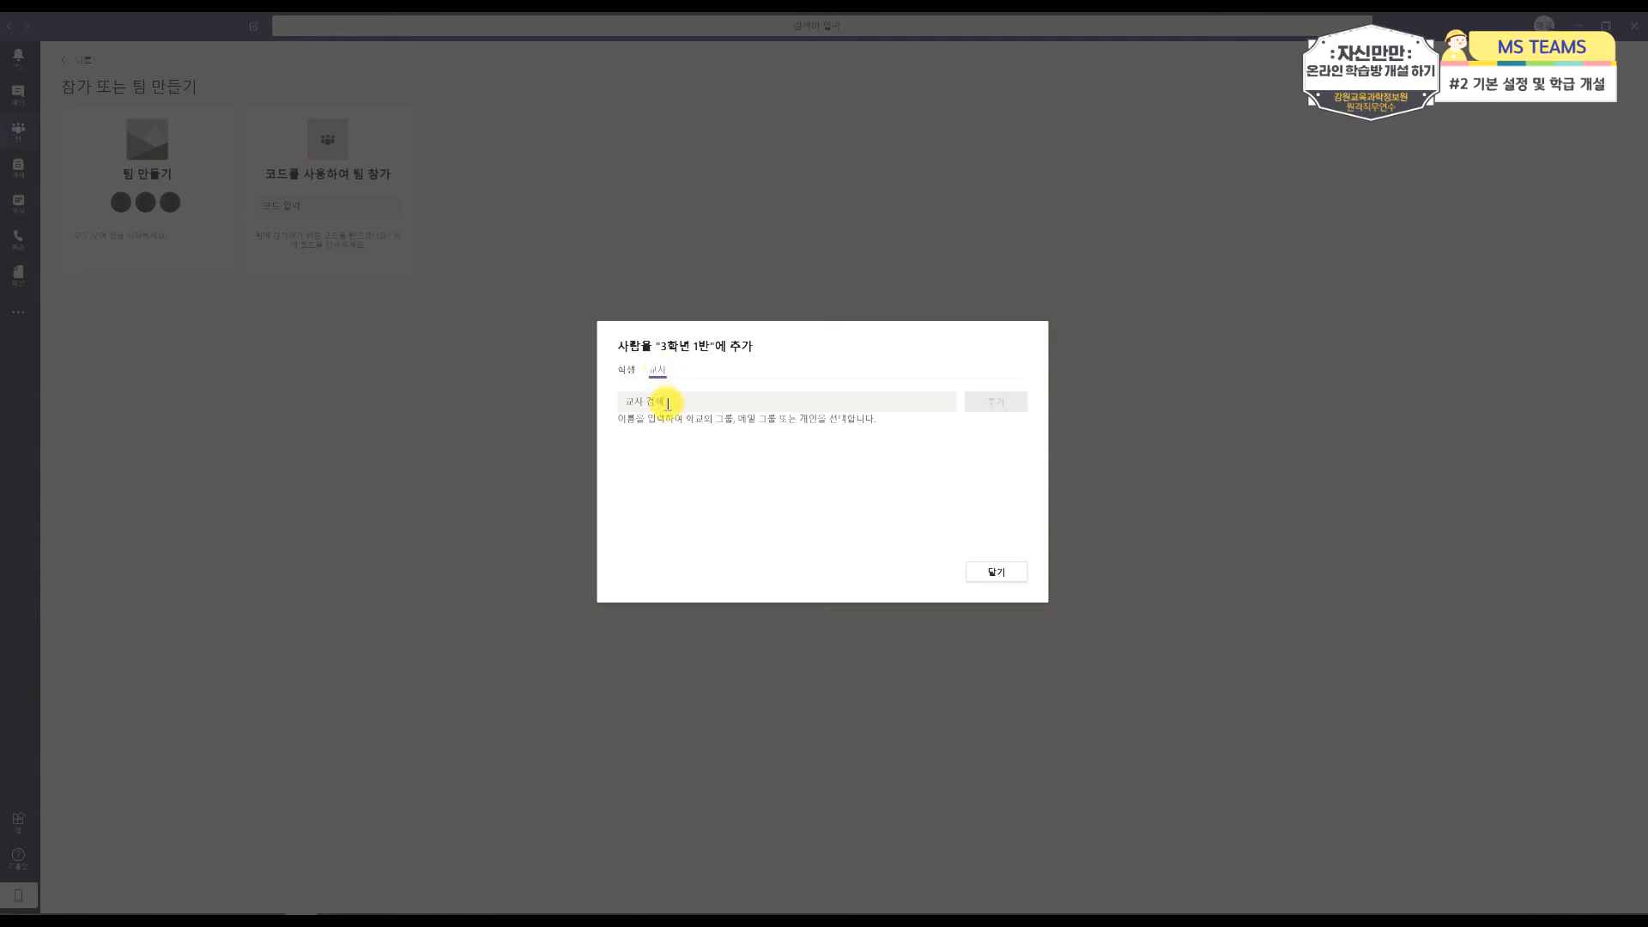
{"action": "left_click", "coordinate": [671, 407]}
{"action": "left_click", "coordinate": [626, 378]}
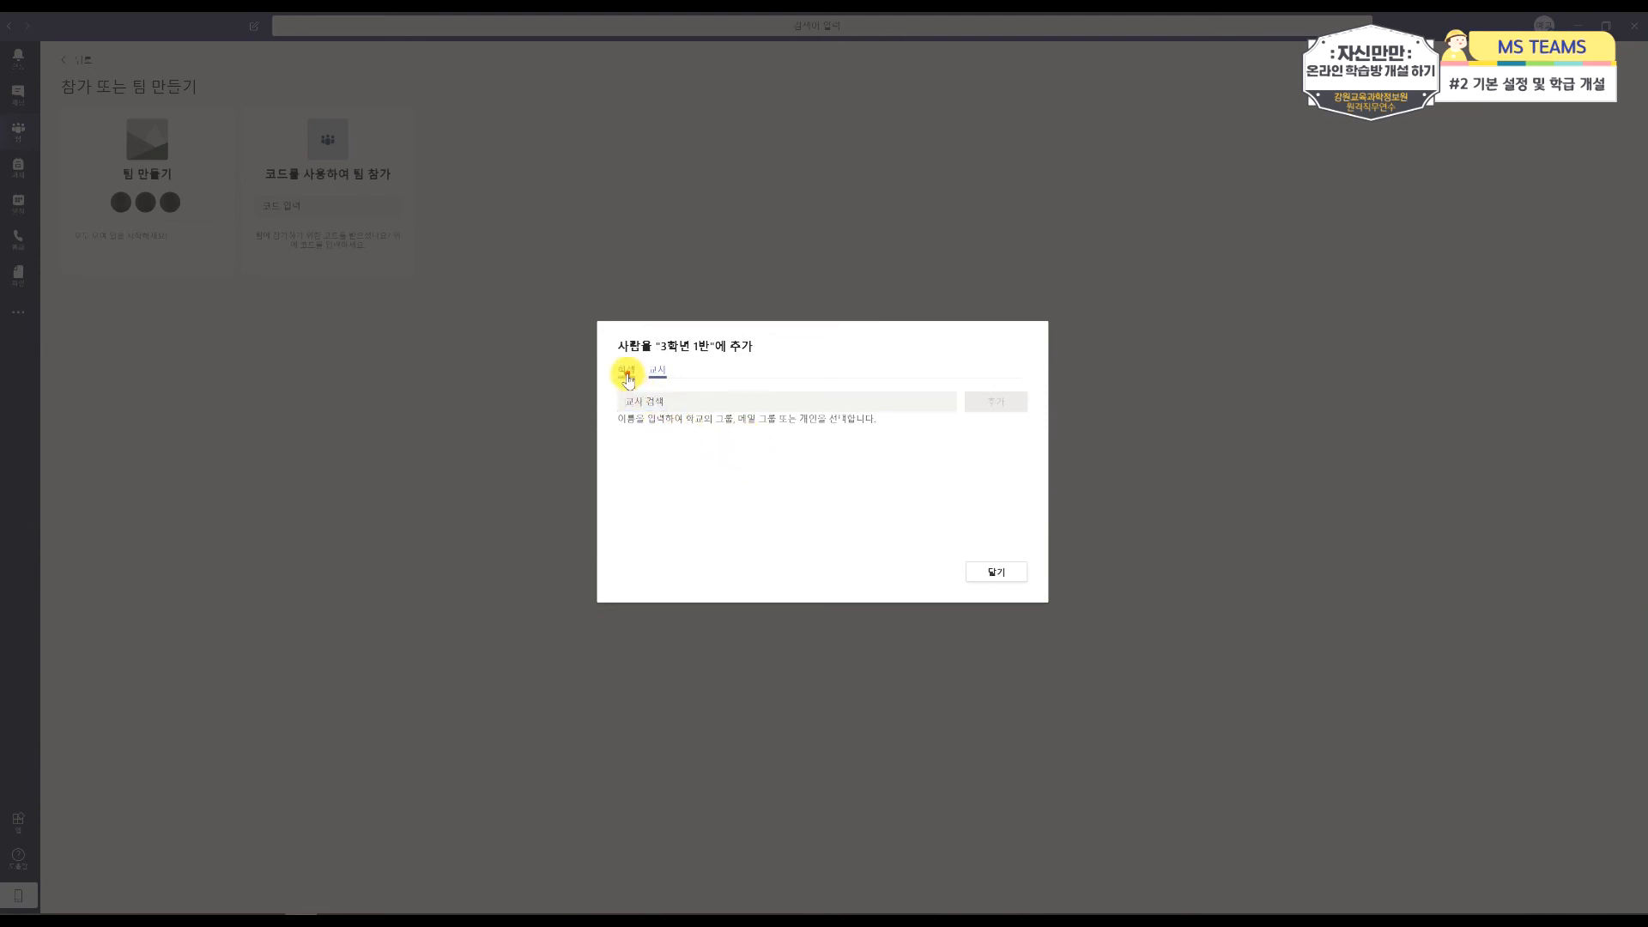
{"action": "left_click", "coordinate": [996, 573]}
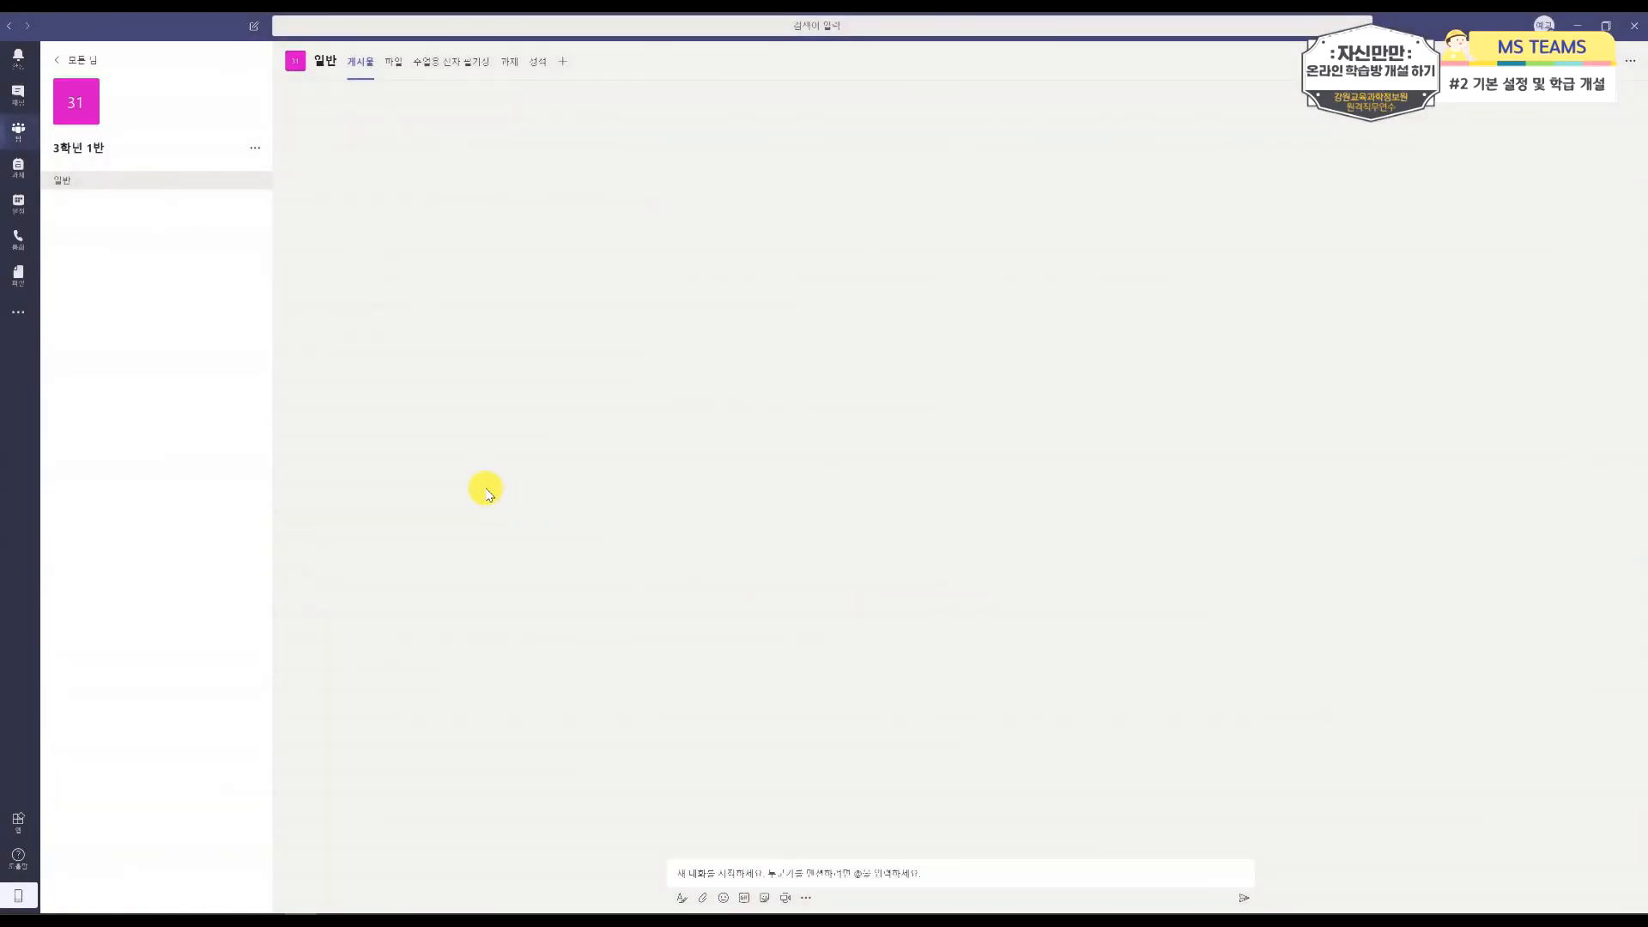